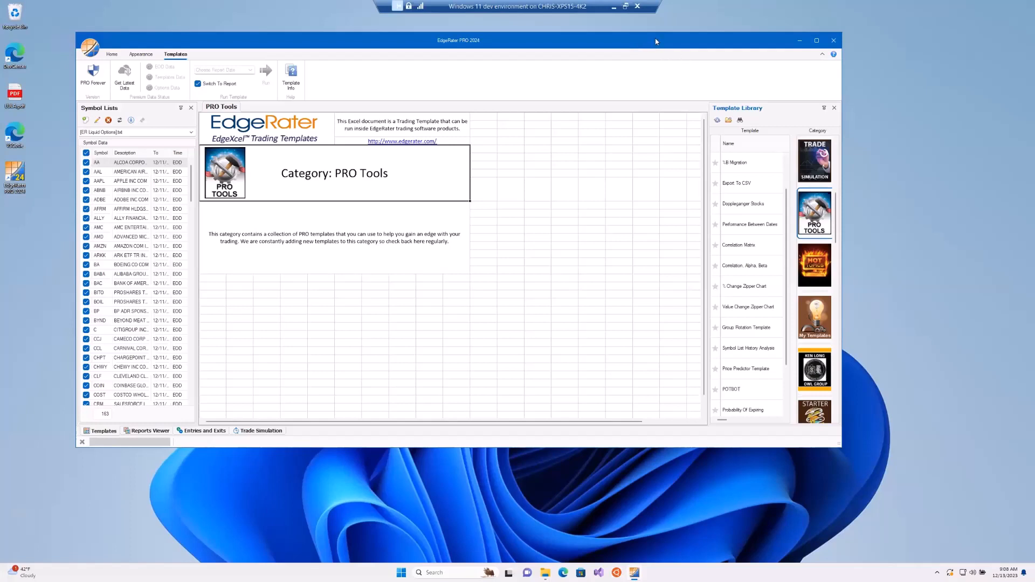
- Open the Entries and Exits workspace, search the chart scripts for aubb, and add the AUBB scan as the Security Selector
left_click_drag(583, 43, 588, 44)
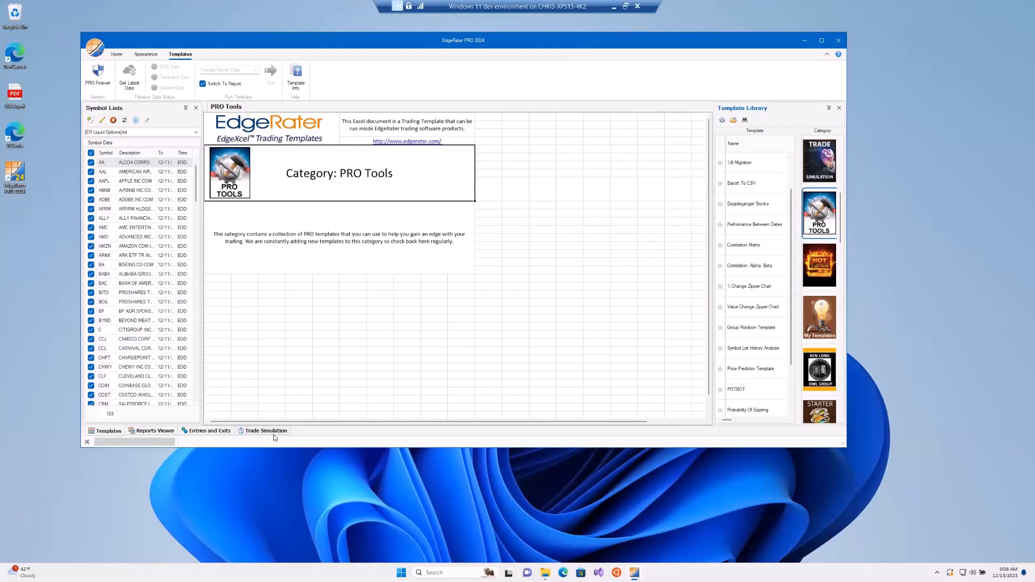
left_click(219, 432)
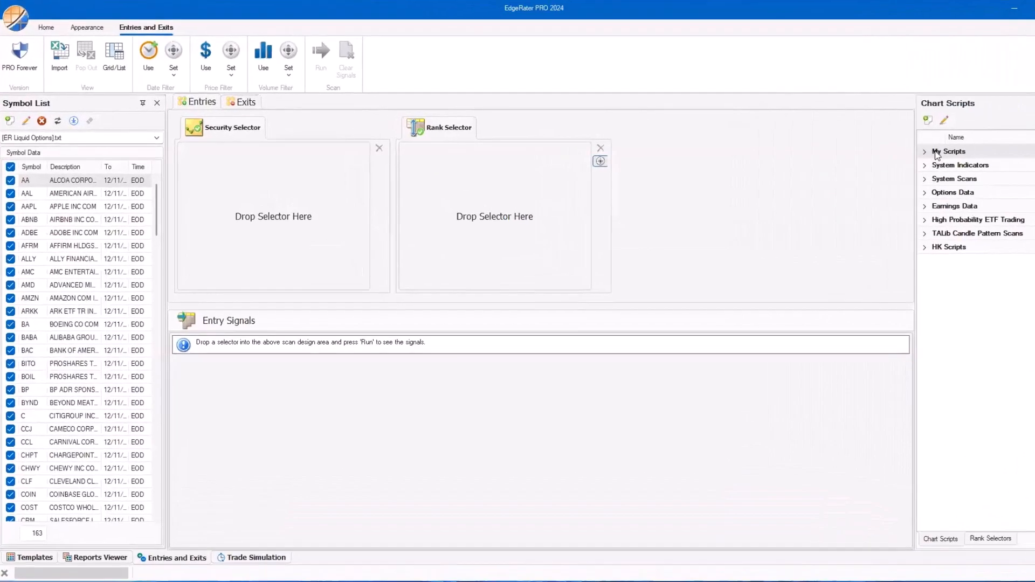
left_click(931, 156)
type("aubb")
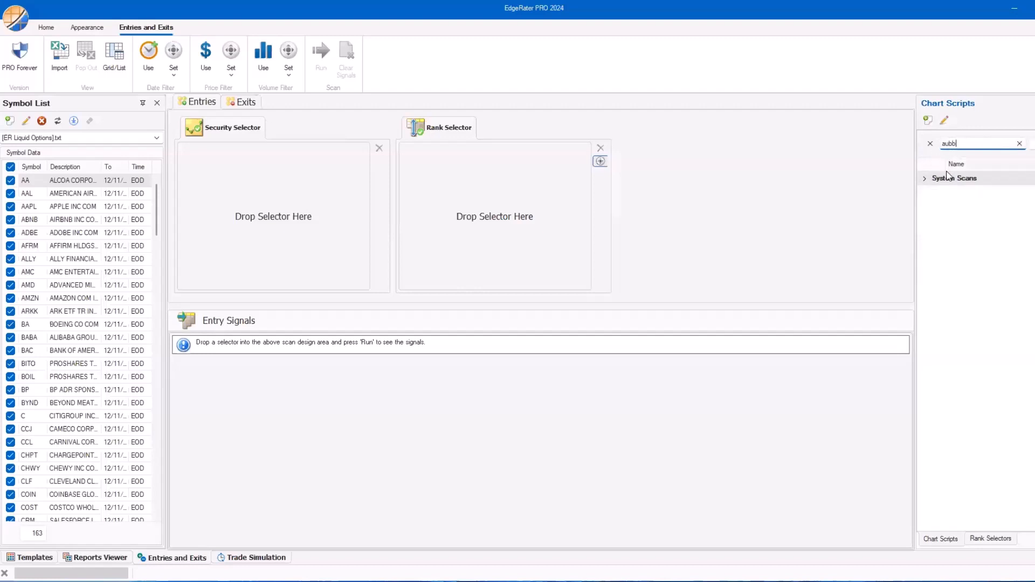
left_click(925, 179)
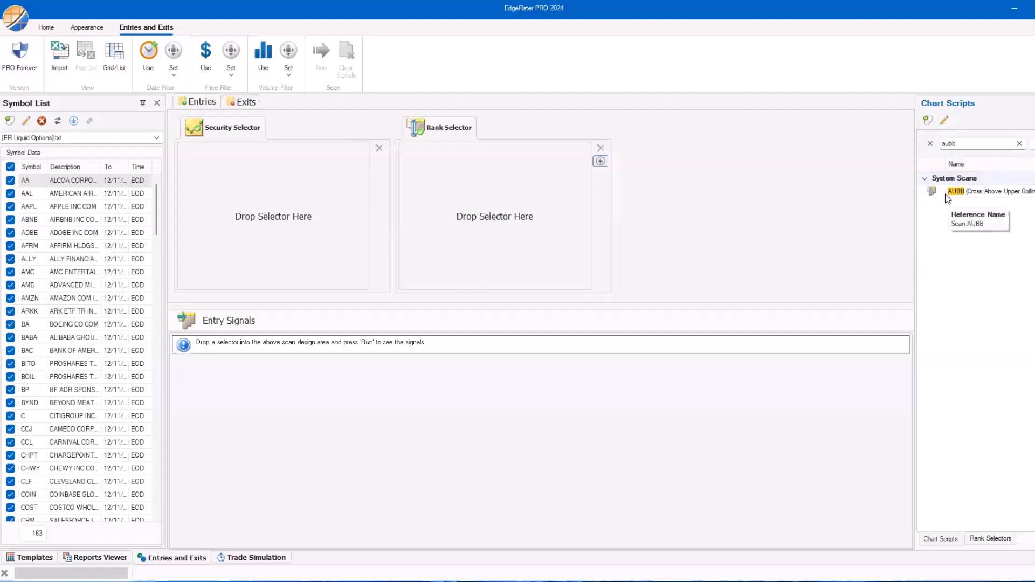
left_click_drag(947, 199, 296, 199)
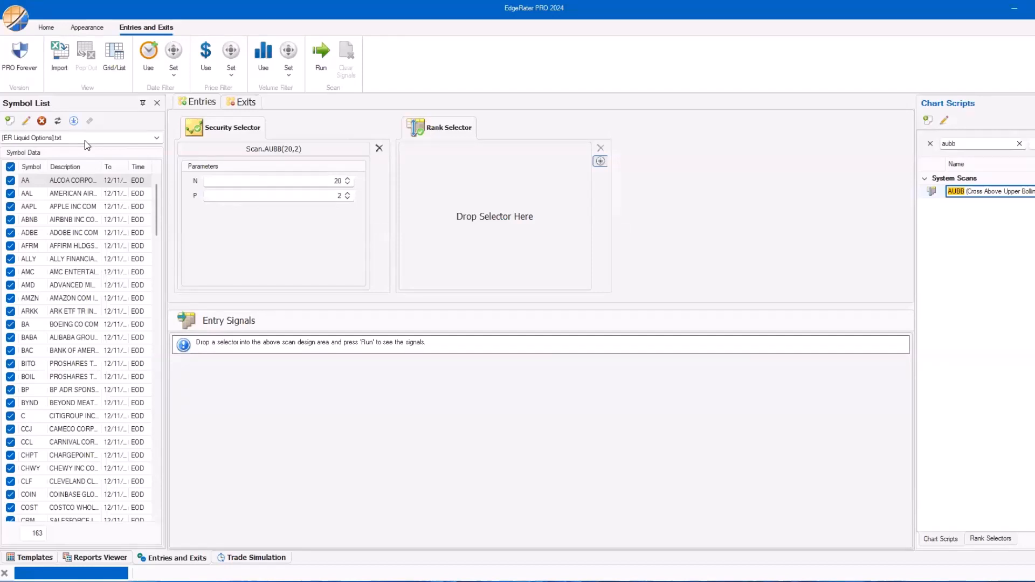
- Open the [ER Liquid Options].txt symbol list for editing and view its data update options
left_click(27, 125)
left_click_drag(485, 147, 377, 136)
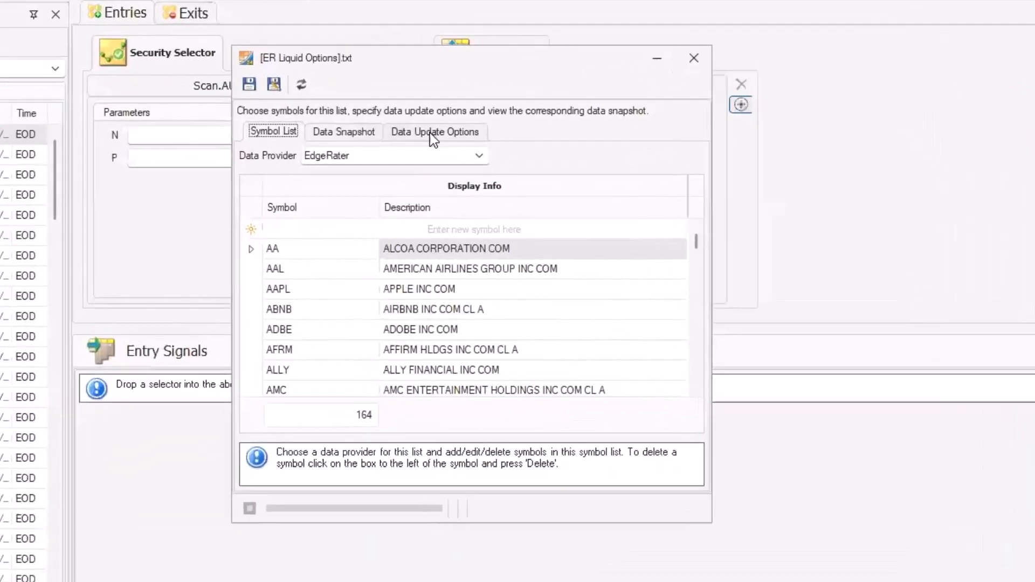
left_click(404, 179)
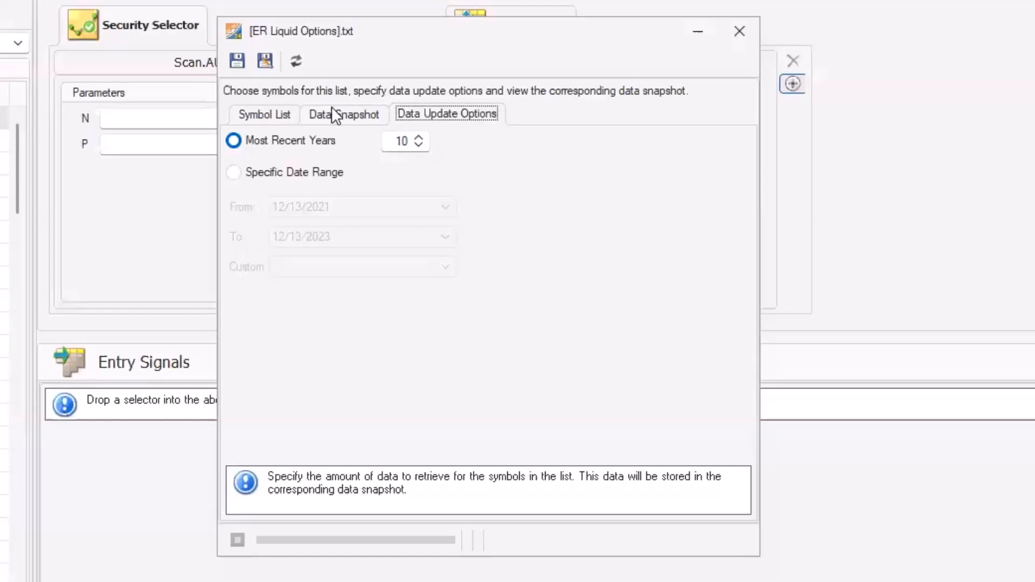
- Examine the symbol list's data snapshot sorted by start date, review its symbols, and close the list editor
left_click(357, 116)
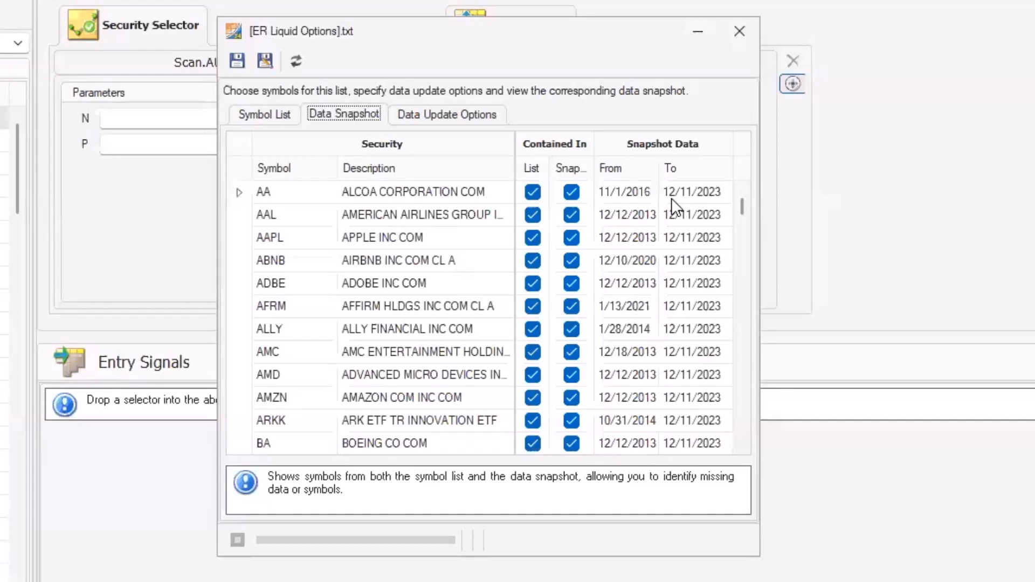
left_click(632, 168)
scroll(658, 195, "up", 3)
scroll(735, 345, "up", 1)
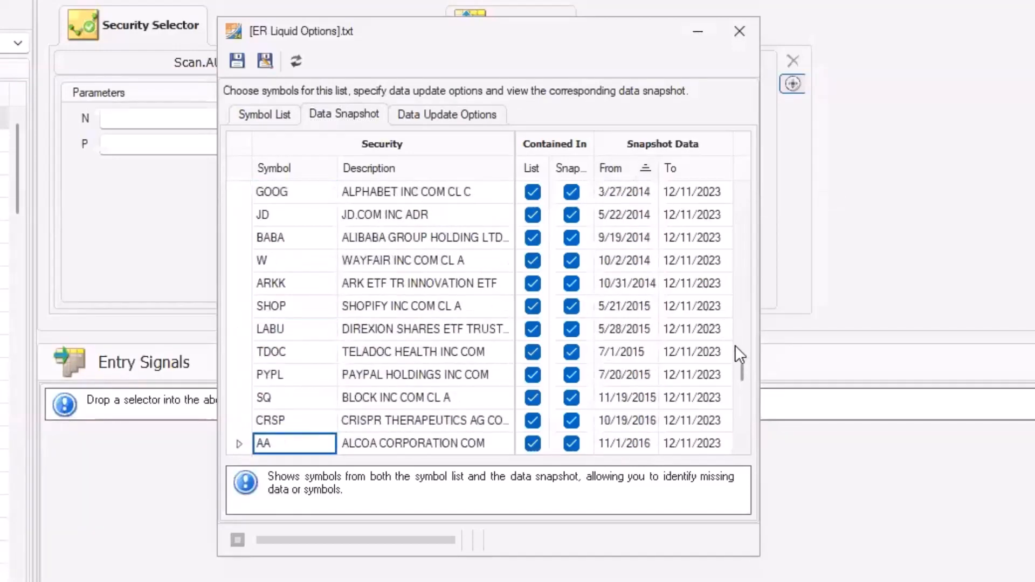
left_click_drag(736, 339, 737, 174)
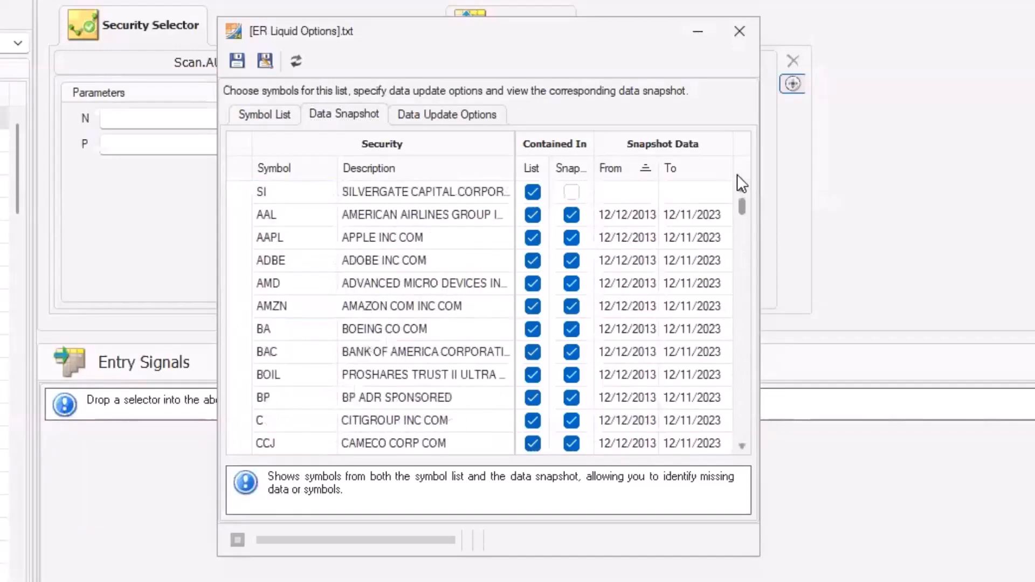
double_click(613, 173)
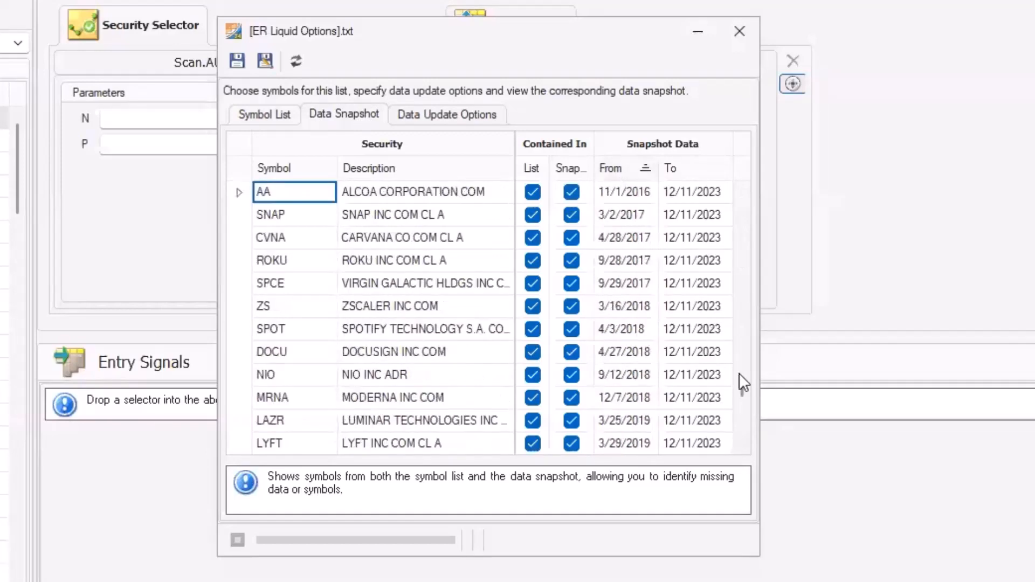
left_click_drag(747, 391, 729, 176)
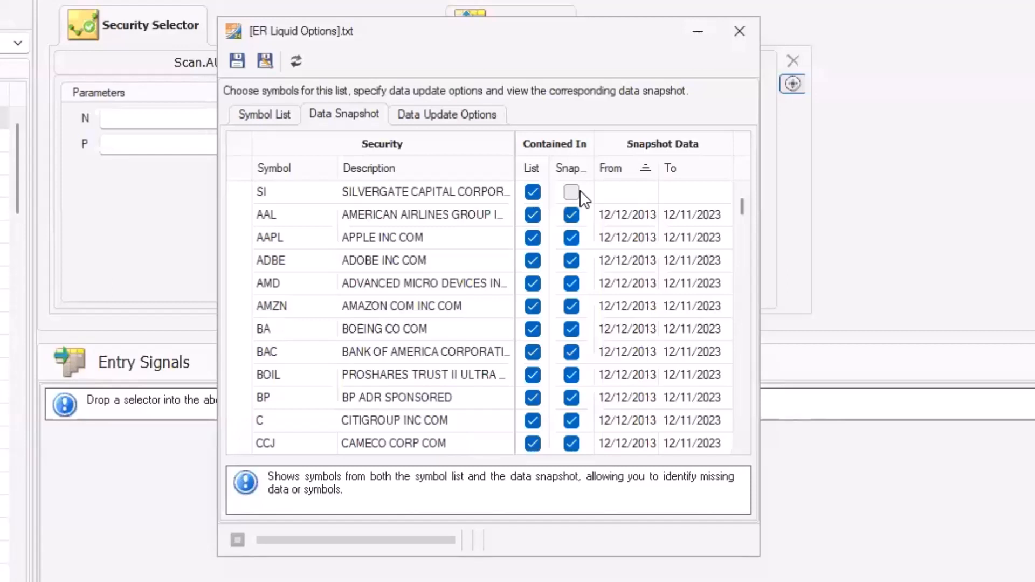
left_click(258, 114)
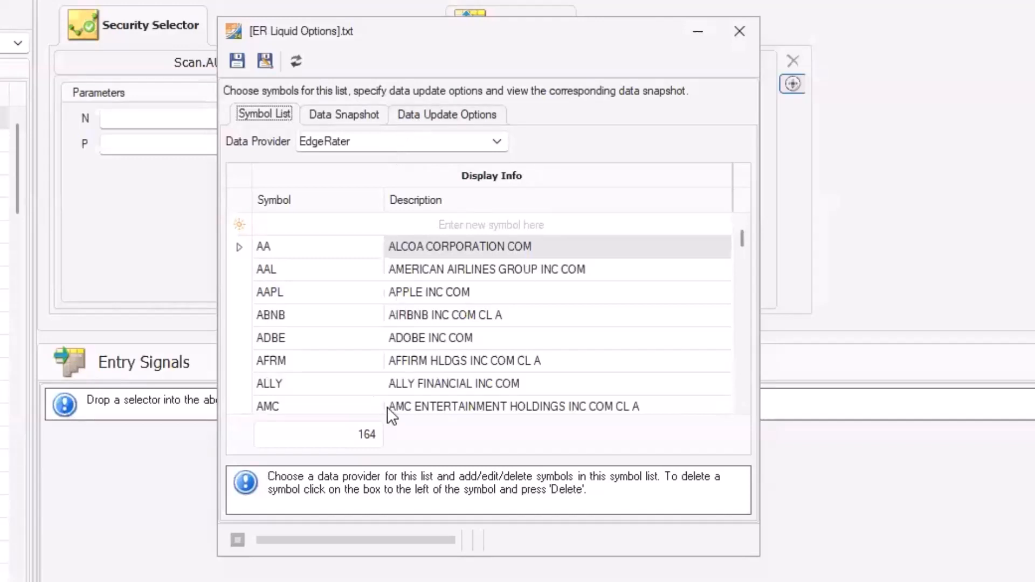
left_click(733, 42)
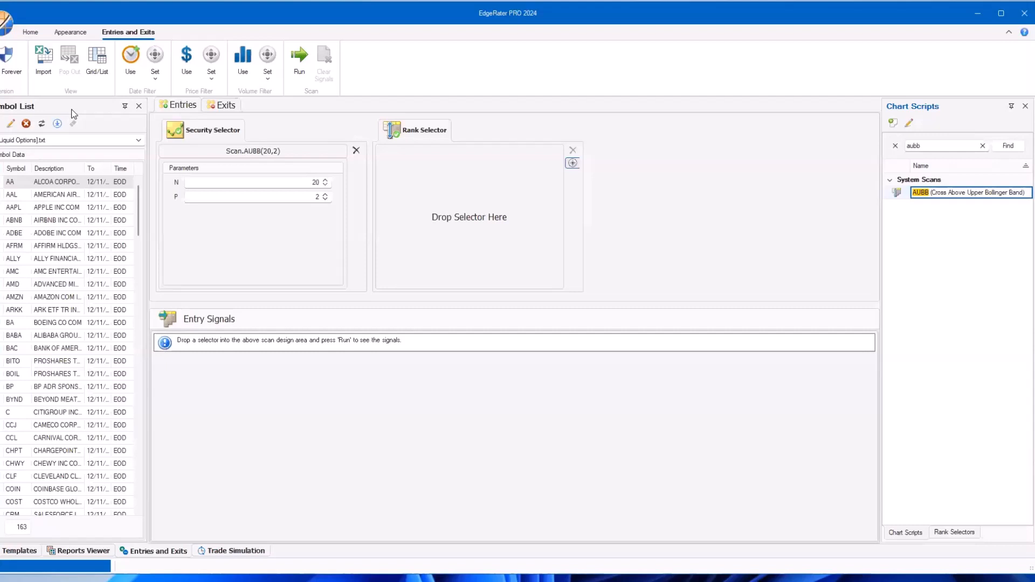
- Reopen the [ER Liquid Options].txt list editor, view the available data providers, and close it without changing the provider
left_click(10, 124)
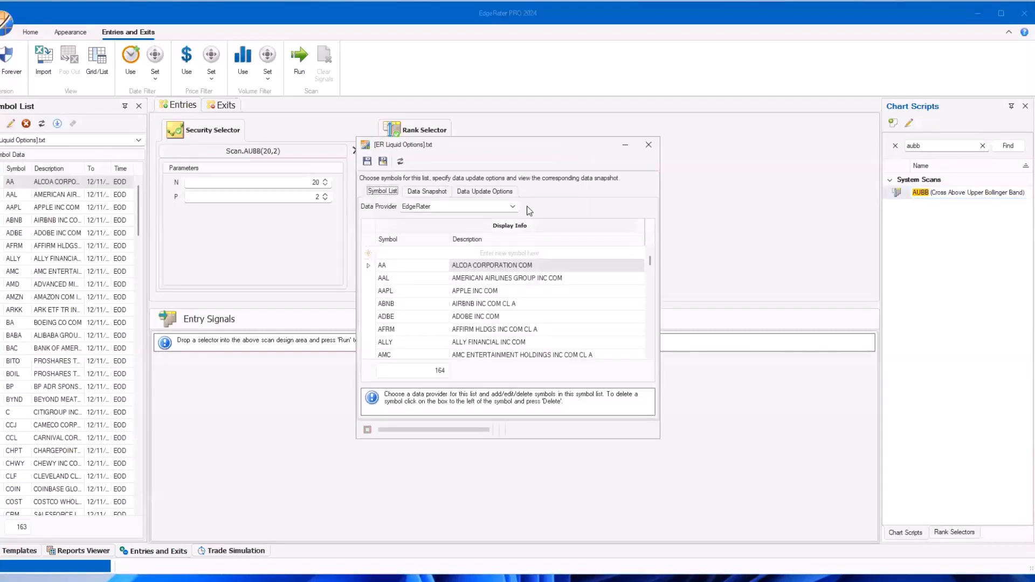
left_click_drag(527, 145, 347, 169)
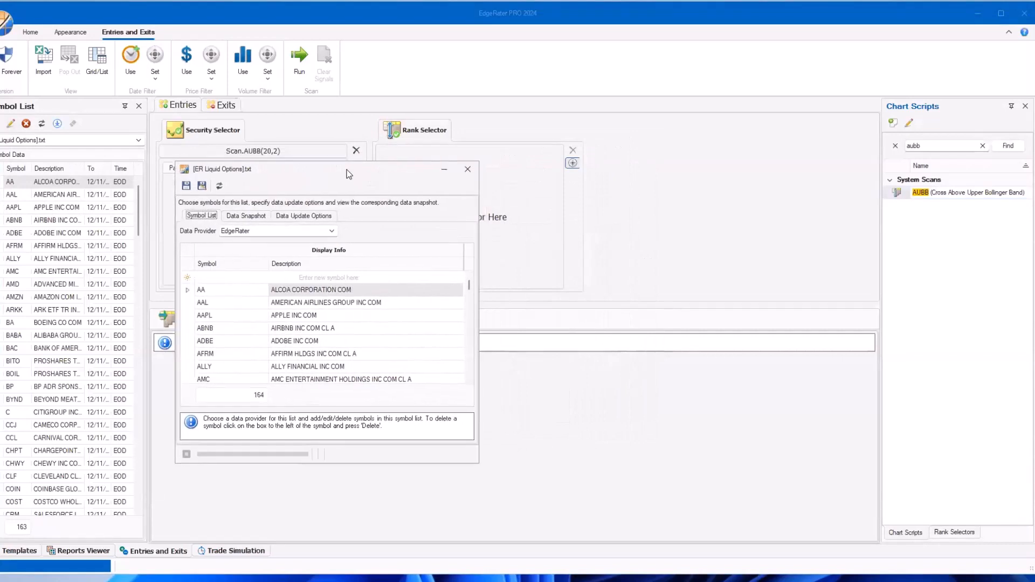
left_click(289, 234)
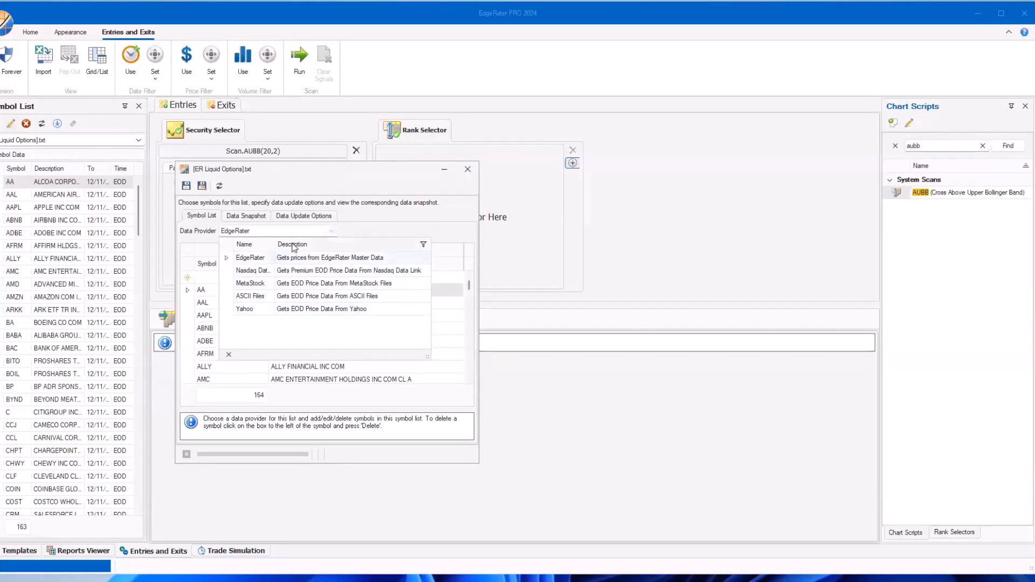
left_click(386, 173)
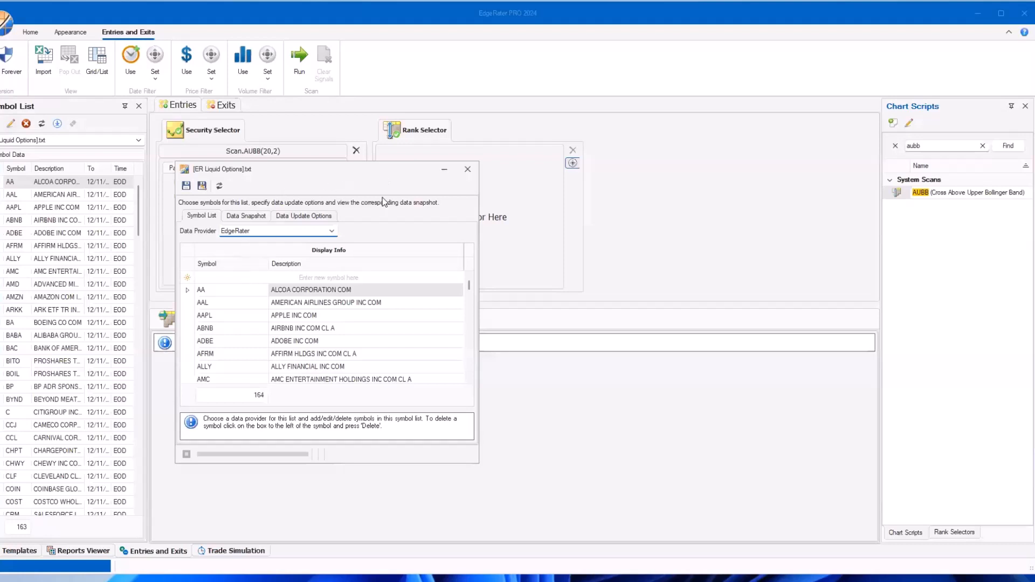
left_click(467, 171)
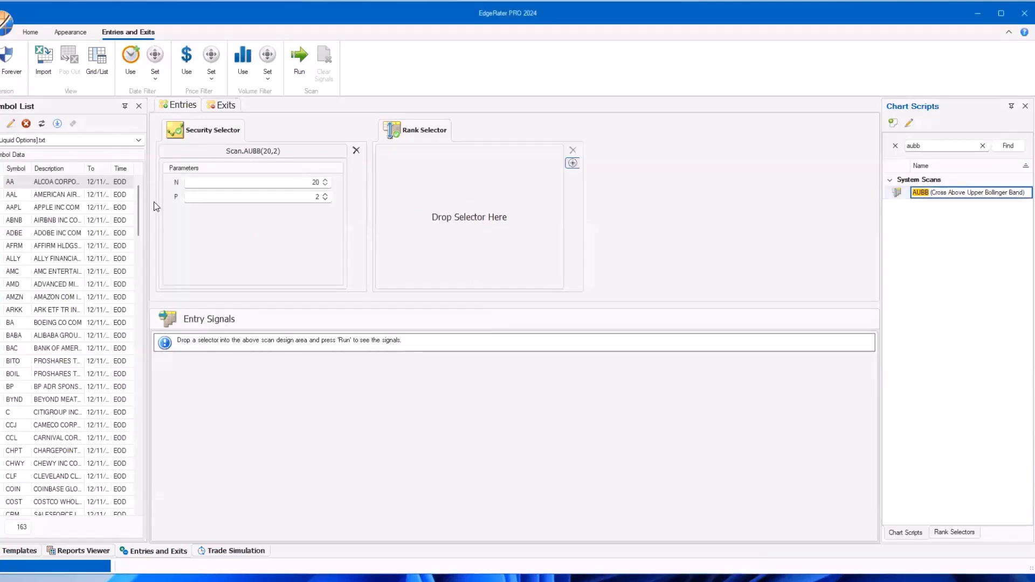
- Run the AUBB entry scan and run a trade simulation on the resulting entry signals
left_click(305, 57)
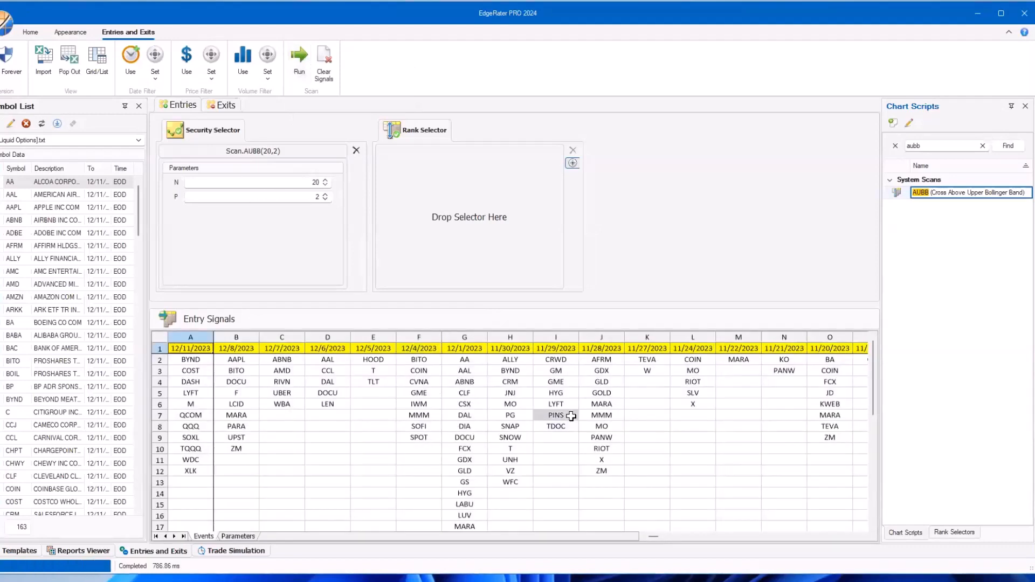
left_click(237, 550)
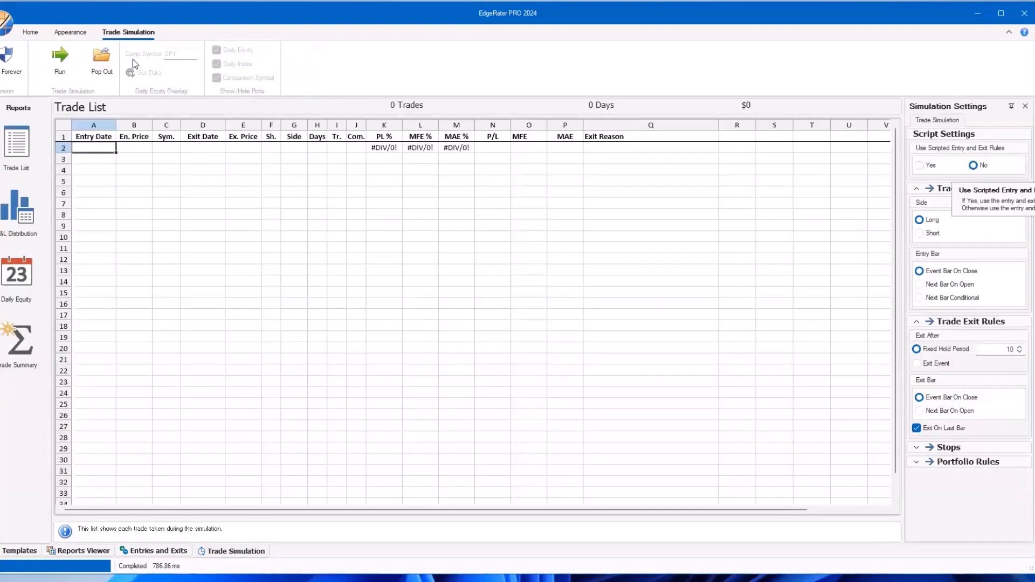
left_click(60, 59)
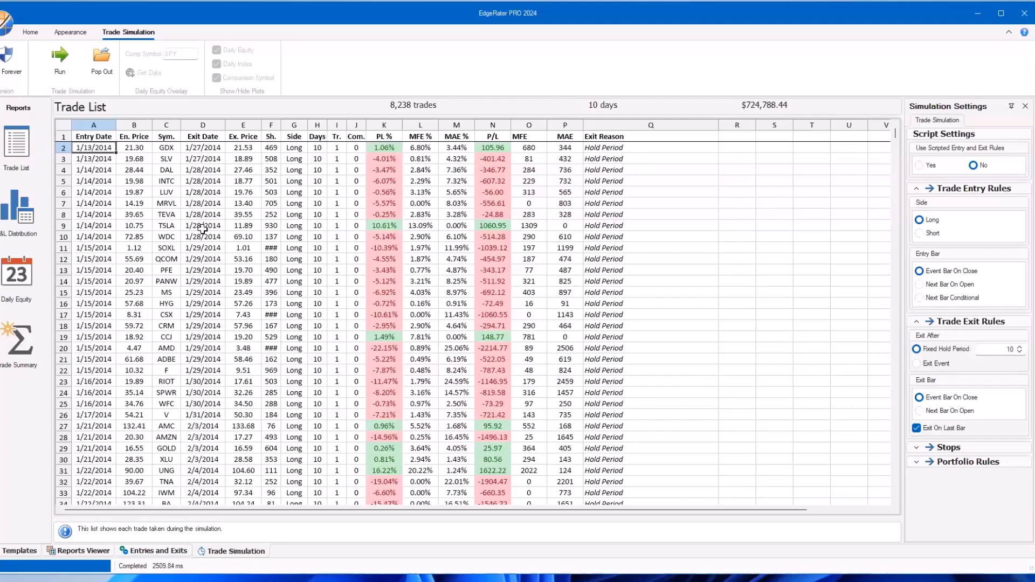
- Examine the P&L Distribution histogram of the simulated trades around its central range
left_click(26, 212)
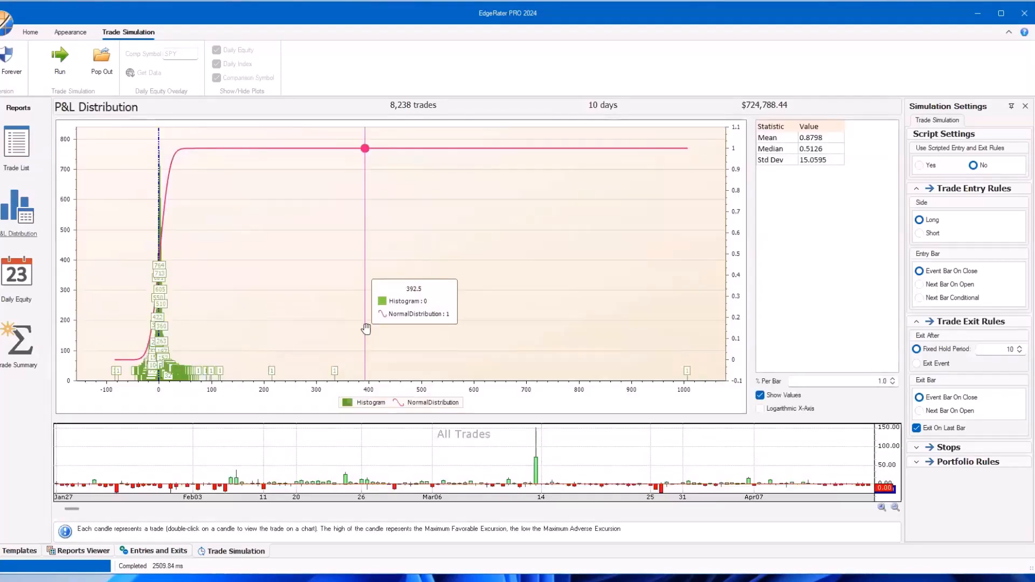
scroll(364, 332, "up", 2)
left_click_drag(208, 379, 132, 379)
scroll(194, 304, "up", 2)
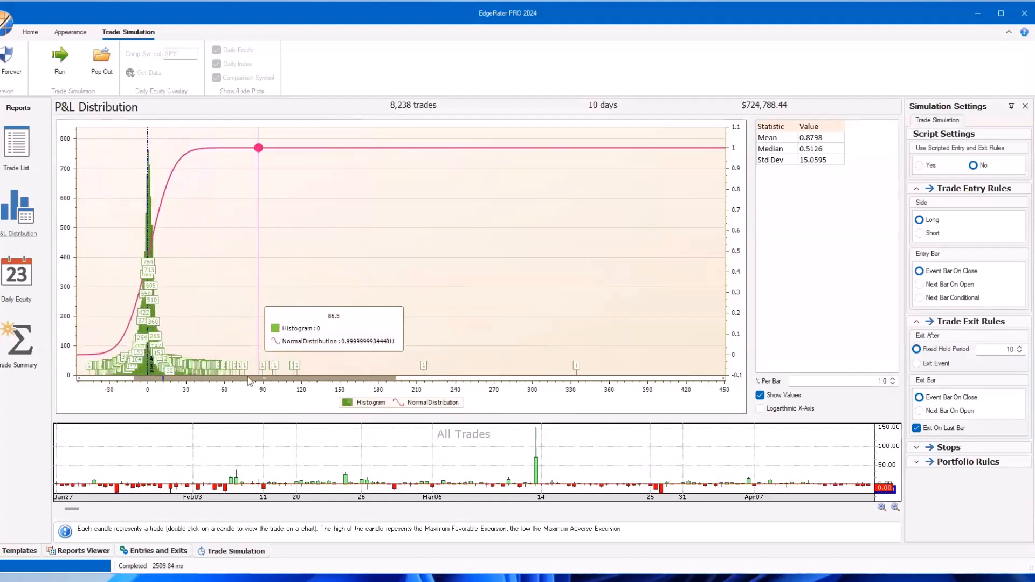
- View the Daily Equity chart with the Daily Index plot hidden, and view the Trade Summary report
left_click(26, 280)
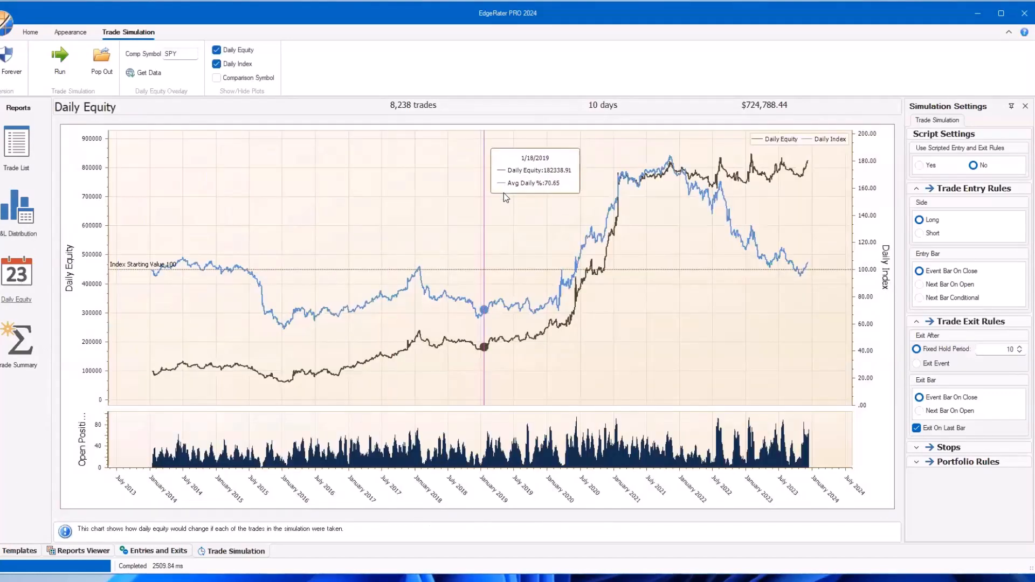
left_click(217, 64)
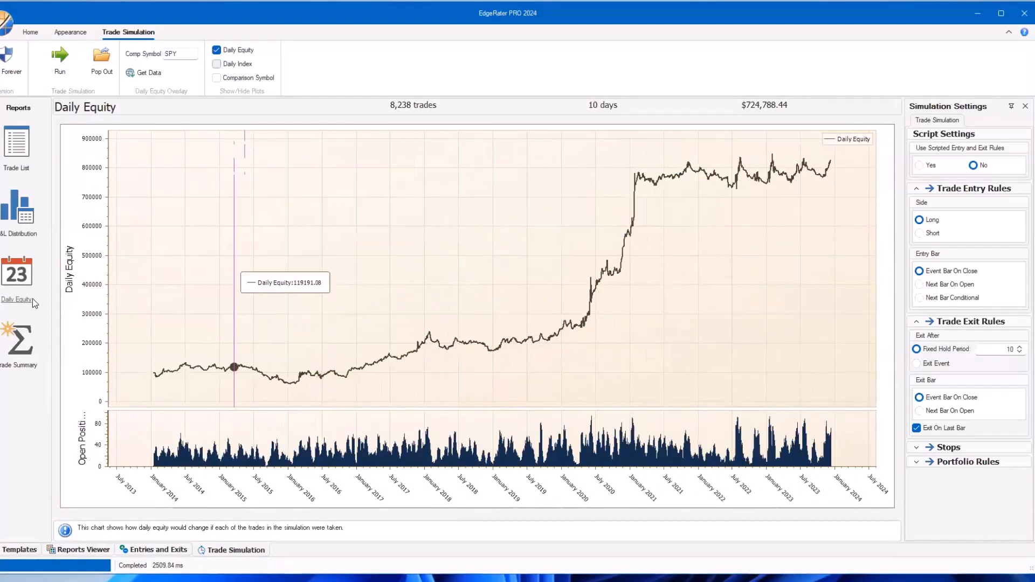
left_click(32, 348)
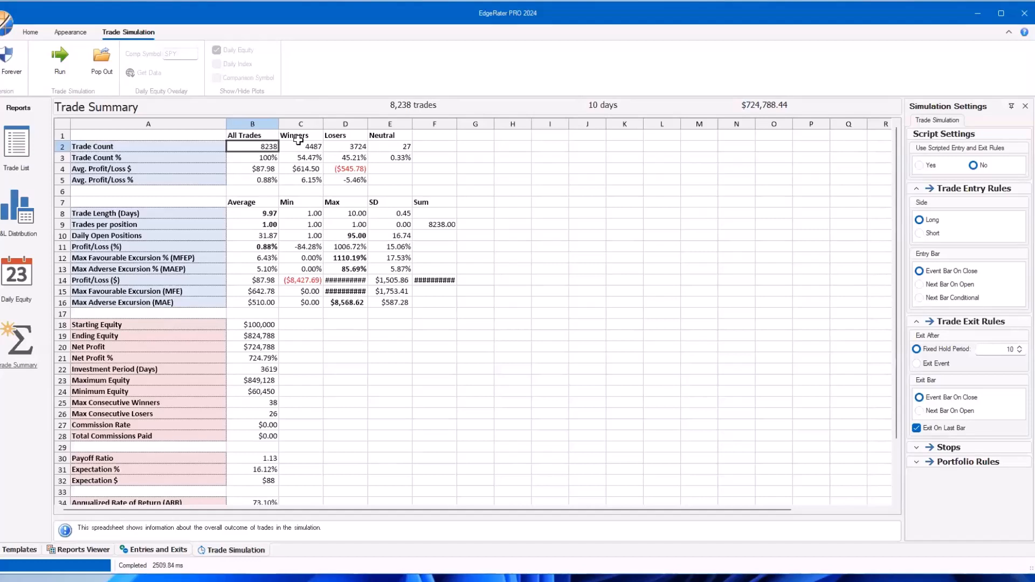
- Pop out the trade simulation reports into a separate spreadsheet viewer and enlarge its window
left_click(111, 69)
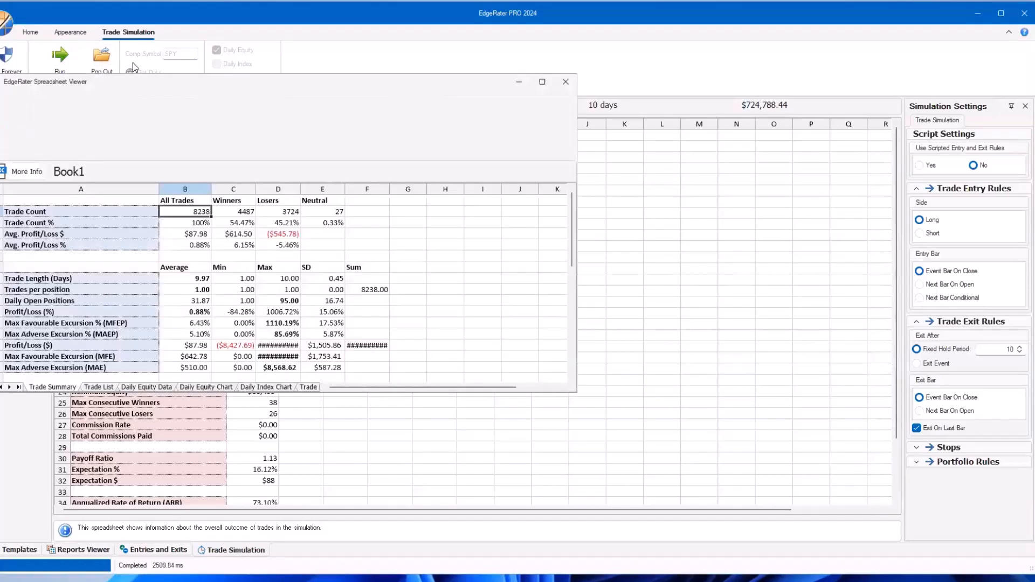
left_click_drag(243, 88, 293, 84)
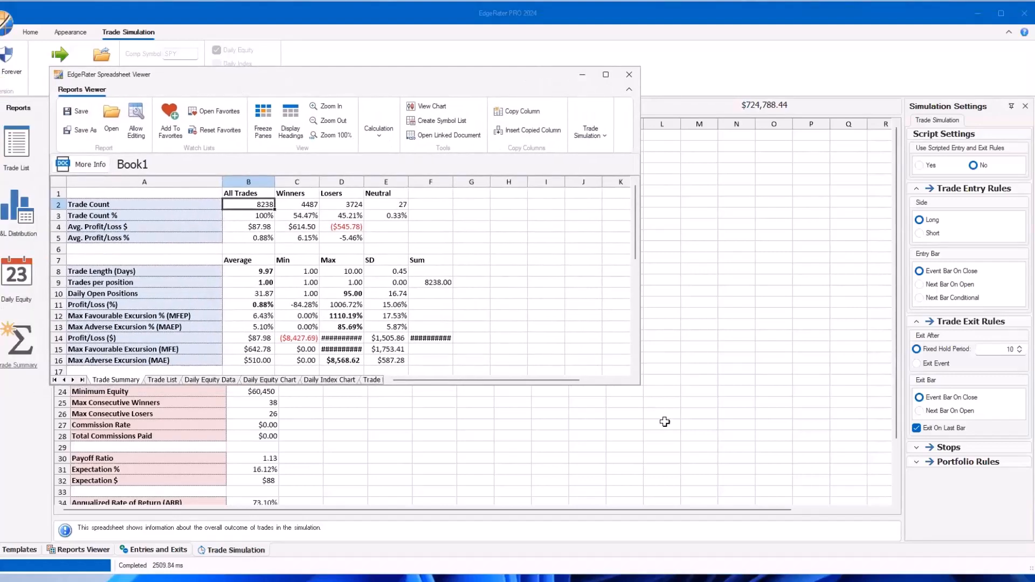
left_click_drag(640, 386, 904, 581)
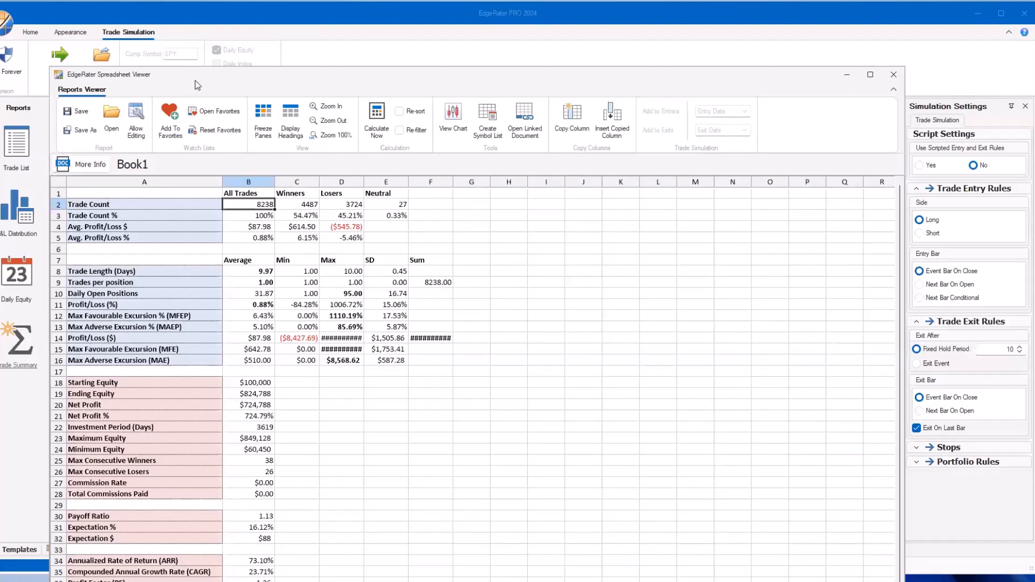
- Save the simulation workbook as TradeSim_AUBB_10Day in the EdgeRater Reports folder and close the spreadsheet viewer
left_click(94, 133)
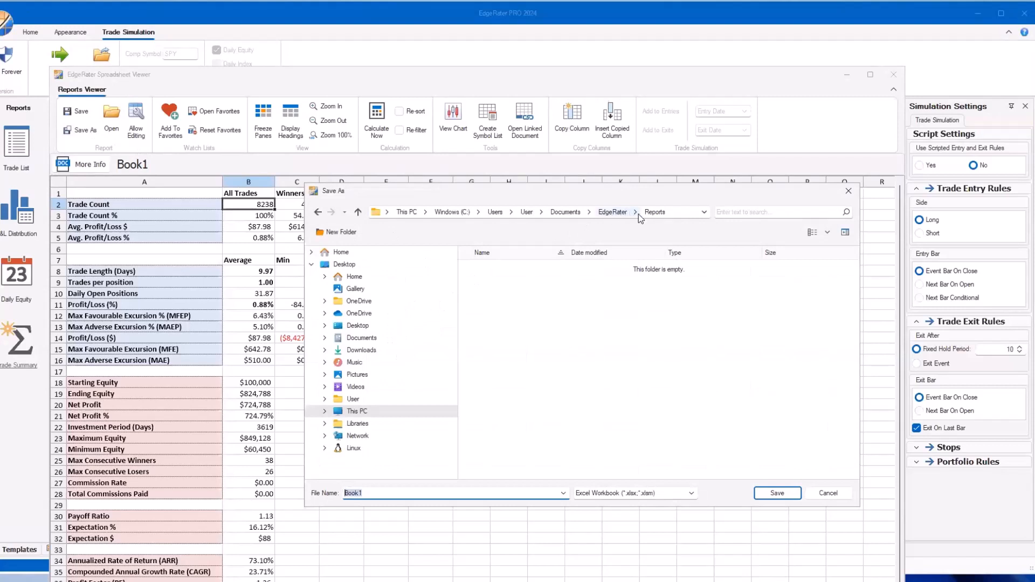
left_click(408, 496)
type("TradeSim_AUBB")
type("_10Day")
left_click(787, 495)
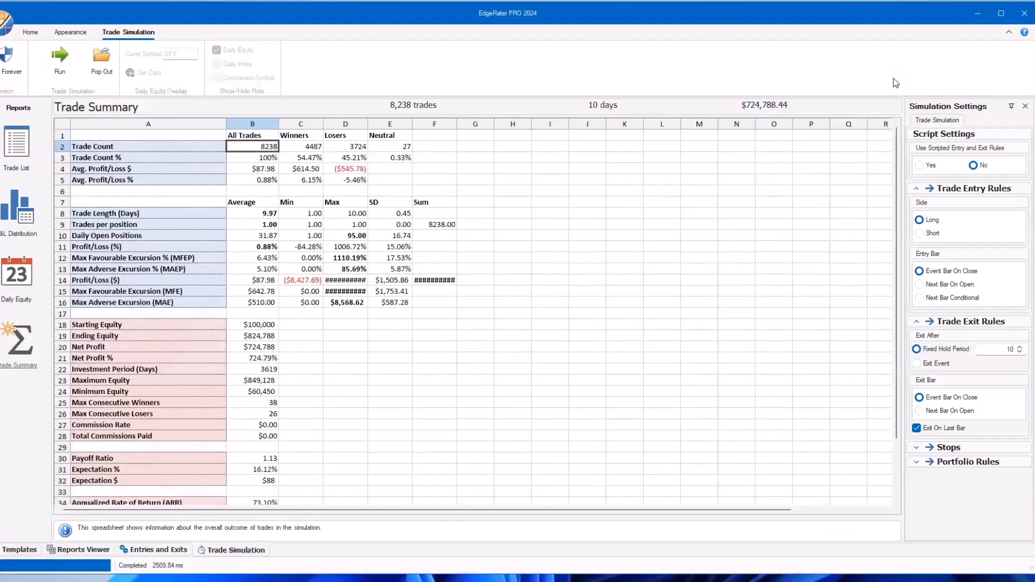
- Return to the Entries and Exits workspace after another look at the Trade Summary
left_click(157, 550)
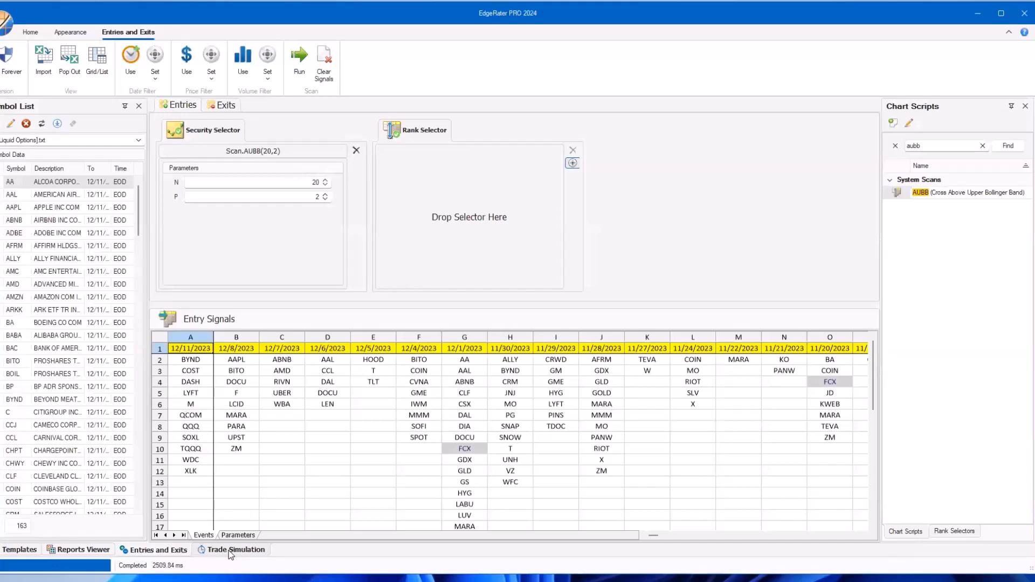
left_click(229, 551)
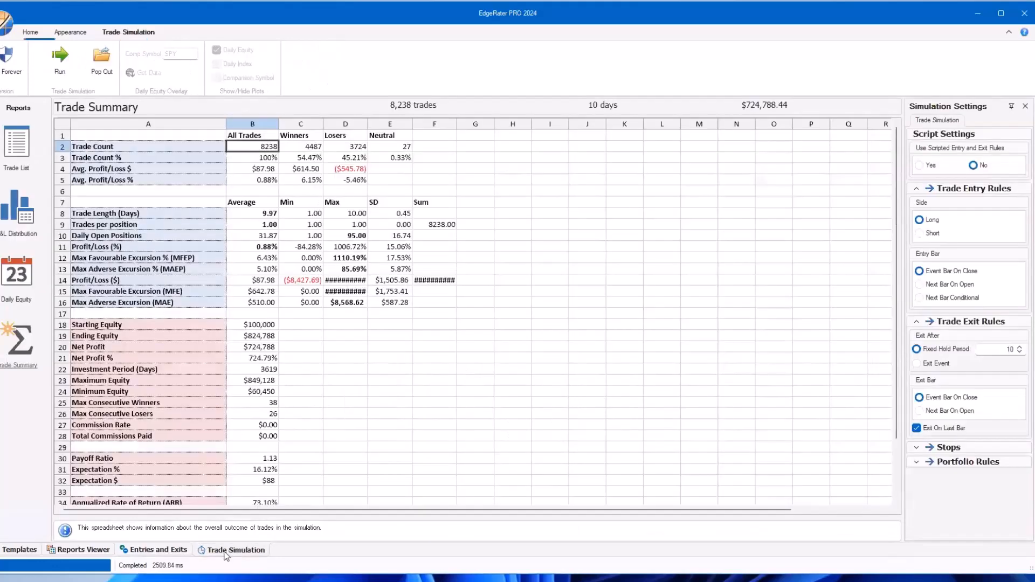
left_click(177, 552)
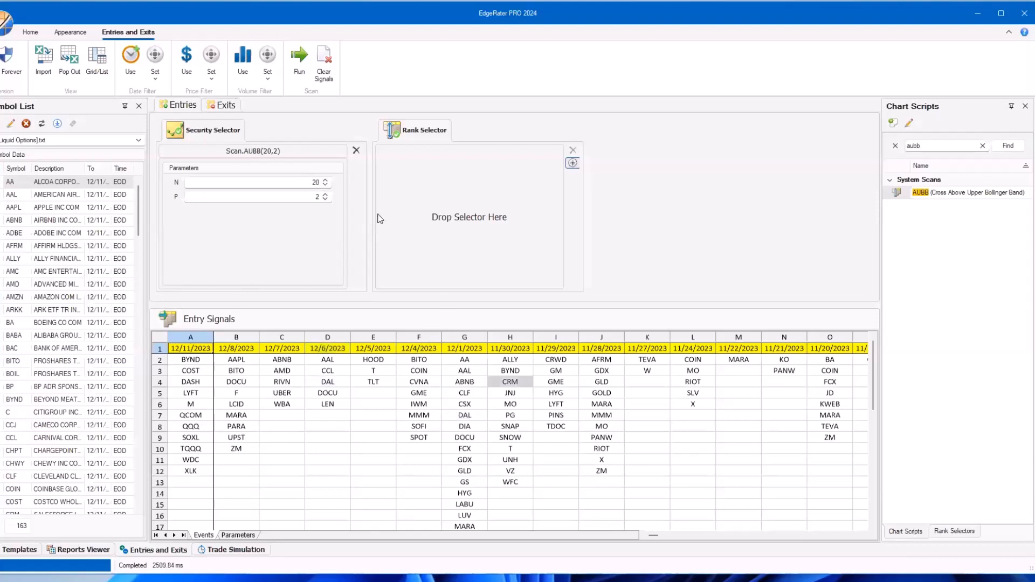
- Set the AUBB scan's P parameter to 3, rerun the scan, and look through the entry signals
left_click(328, 198)
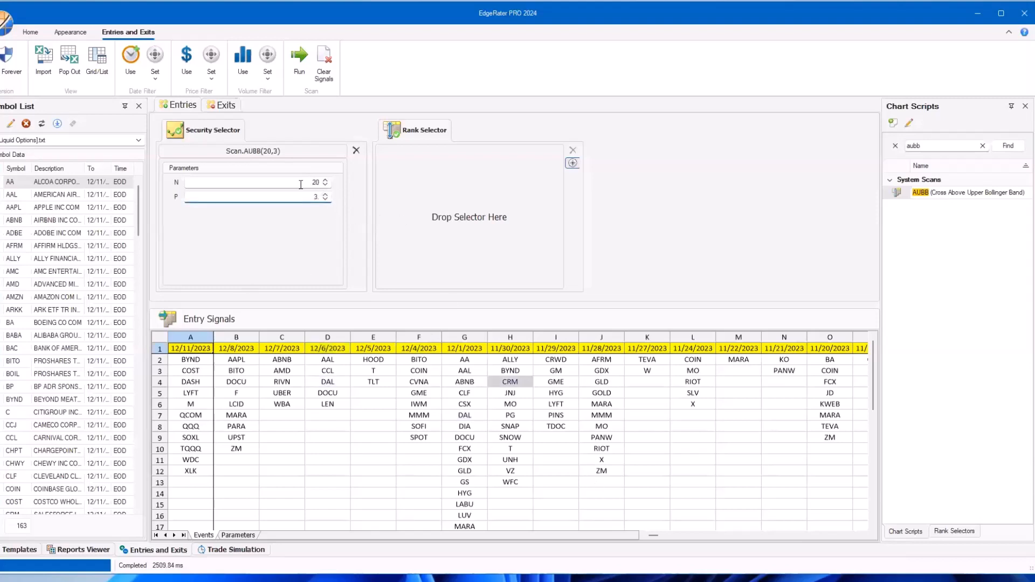
left_click(299, 59)
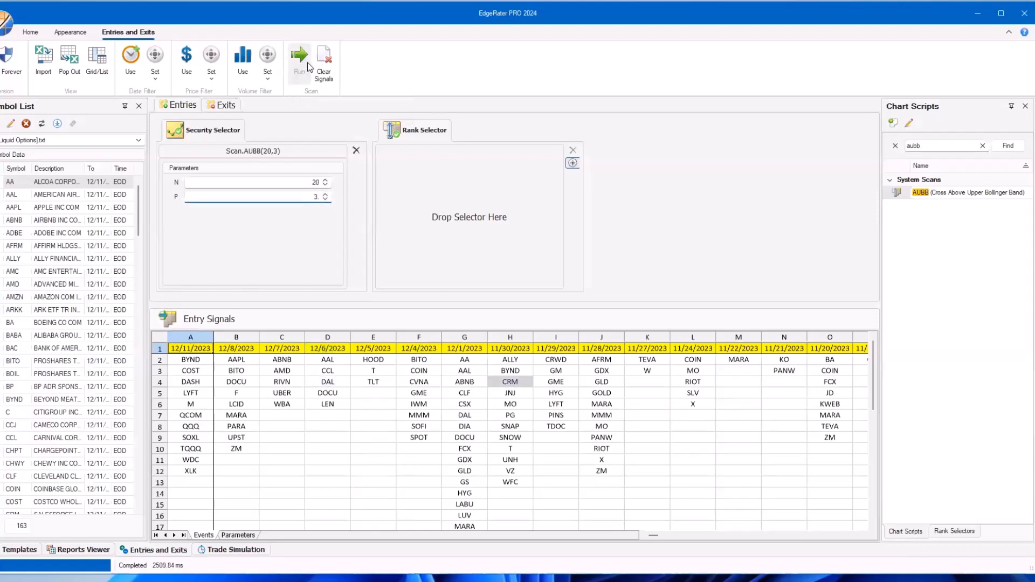
left_click(275, 359)
left_click_drag(666, 536, 656, 537)
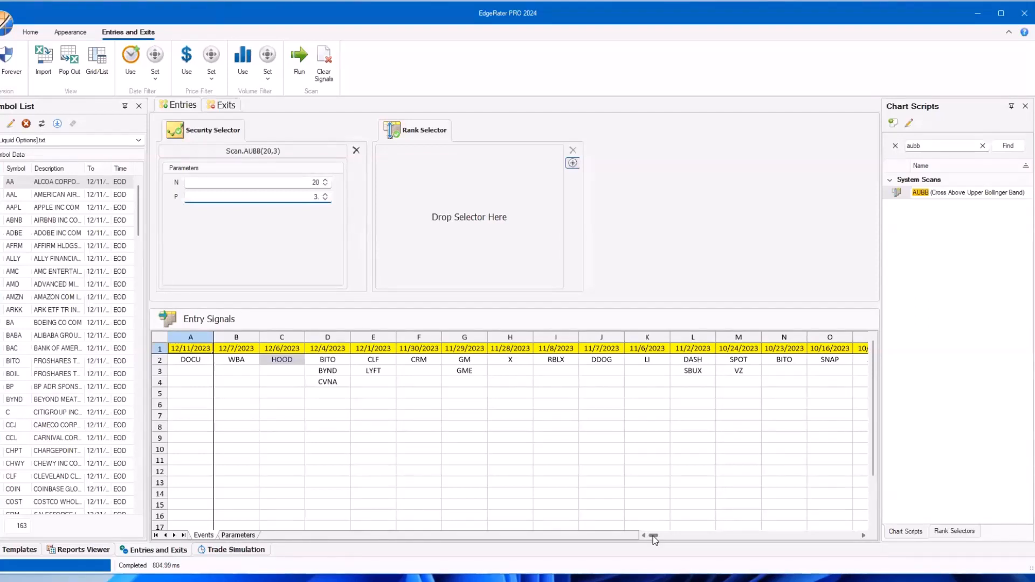
- Rerun the trade simulation on the entry signals from the AUBB(20,3) scan
left_click(249, 553)
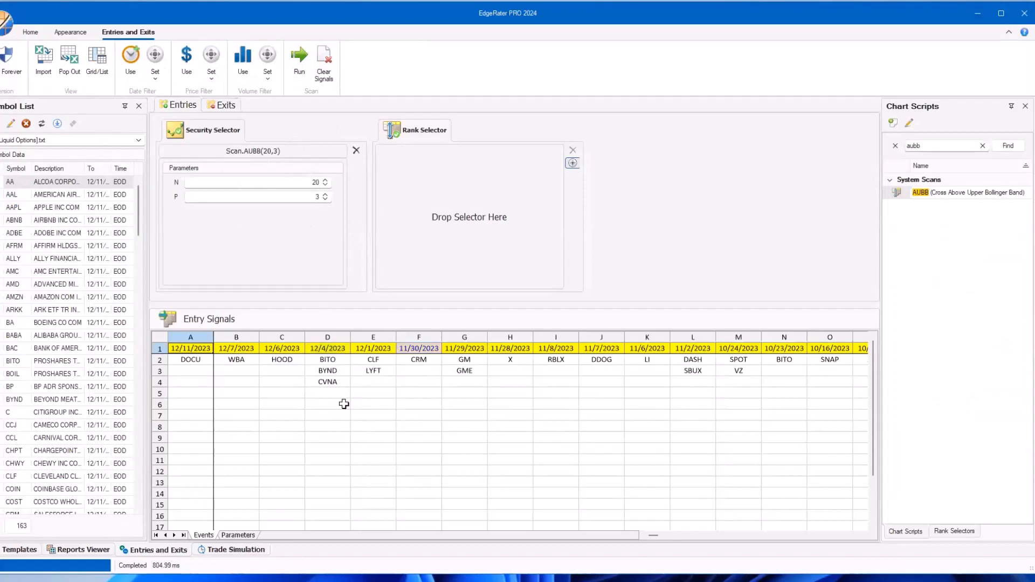
left_click(249, 552)
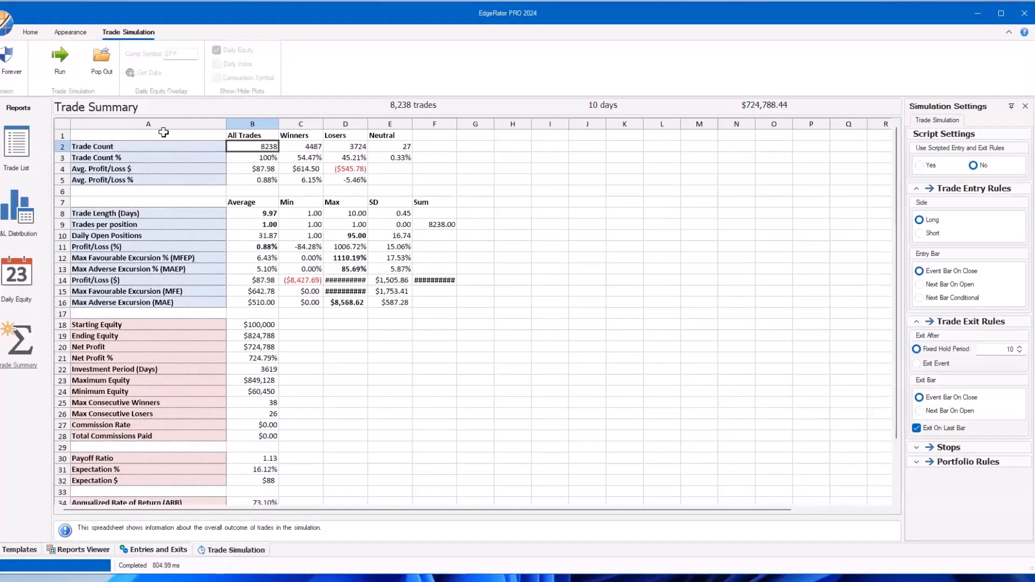
left_click(72, 63)
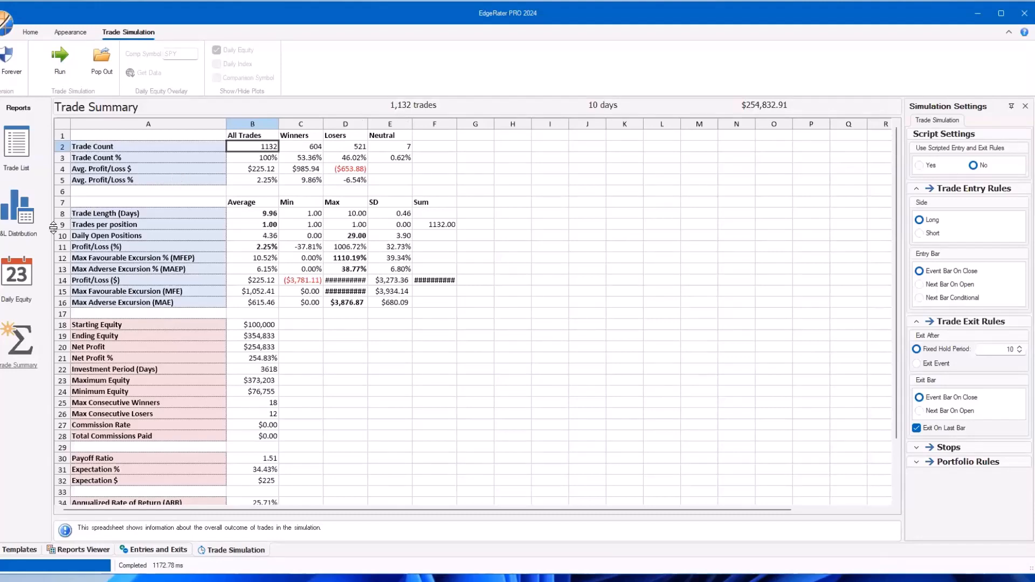
- Review the simulation's Daily Equity chart, Trade List and Trade Summary, and recheck the scan's entry signals
left_click(25, 281)
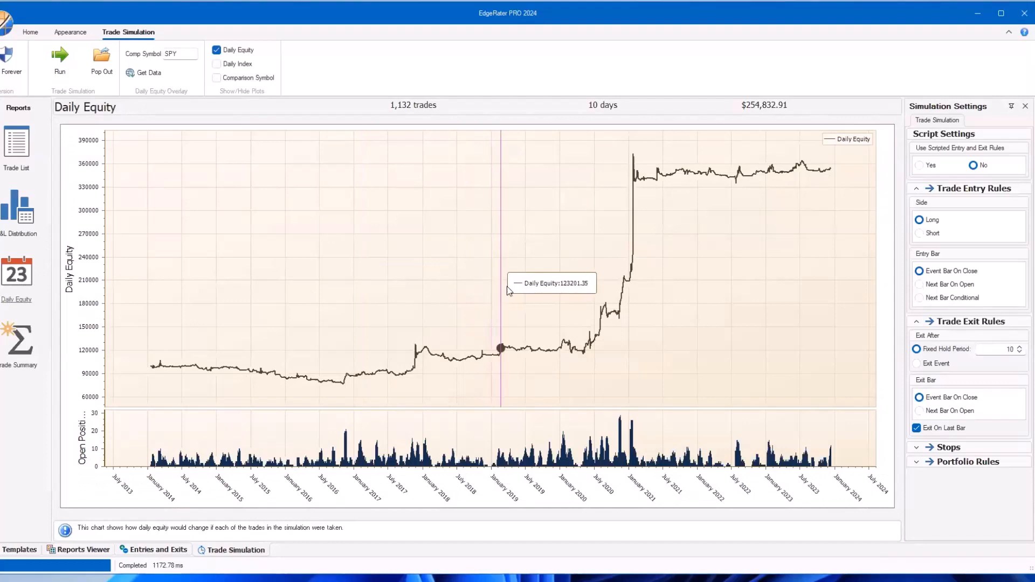
left_click(29, 155)
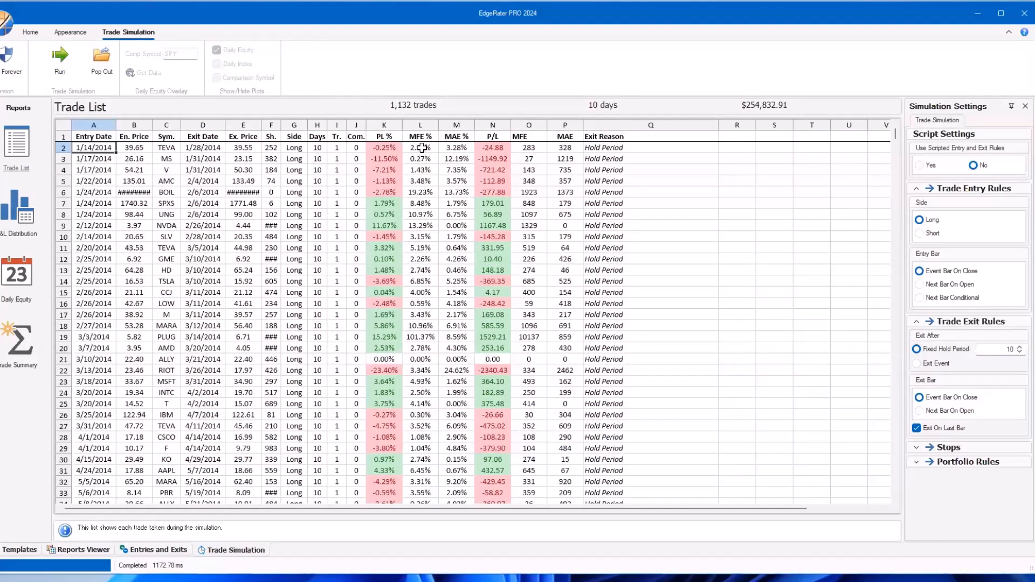
left_click(26, 343)
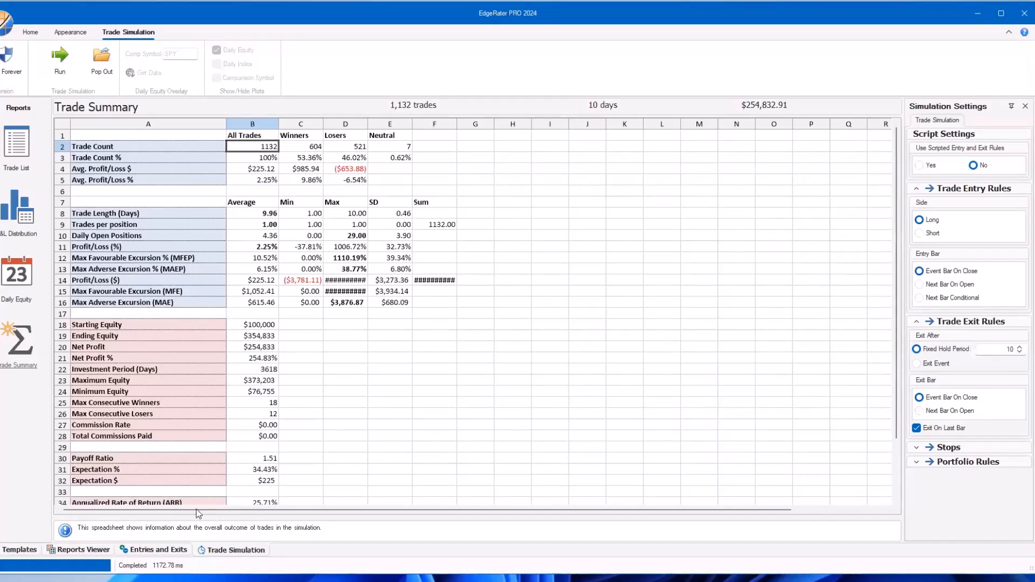
left_click(169, 550)
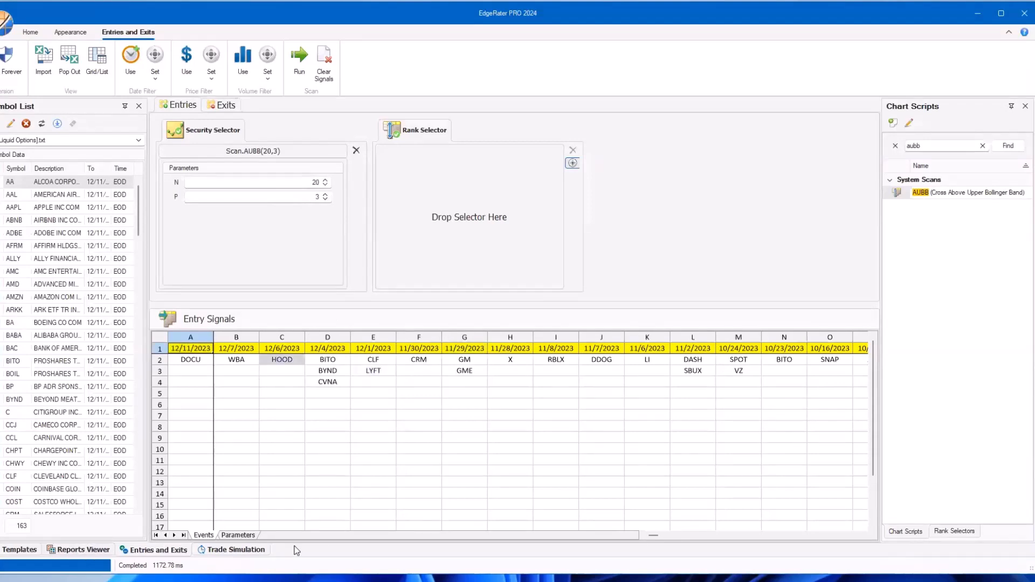
left_click(235, 550)
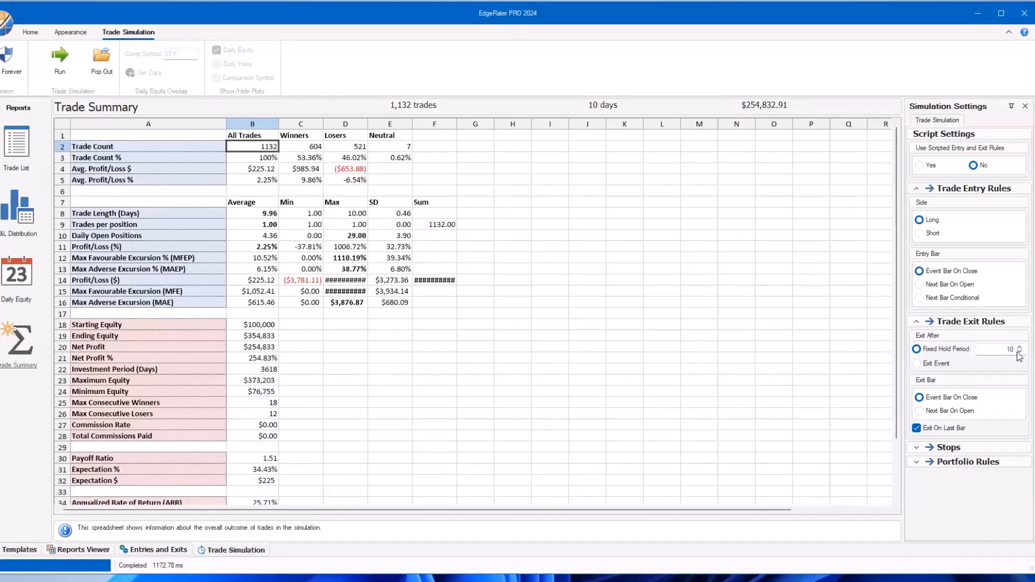
- Run the trade simulation with fixed hold periods of 2, 3 and 4 days in turn
double_click(1006, 349)
type("2")
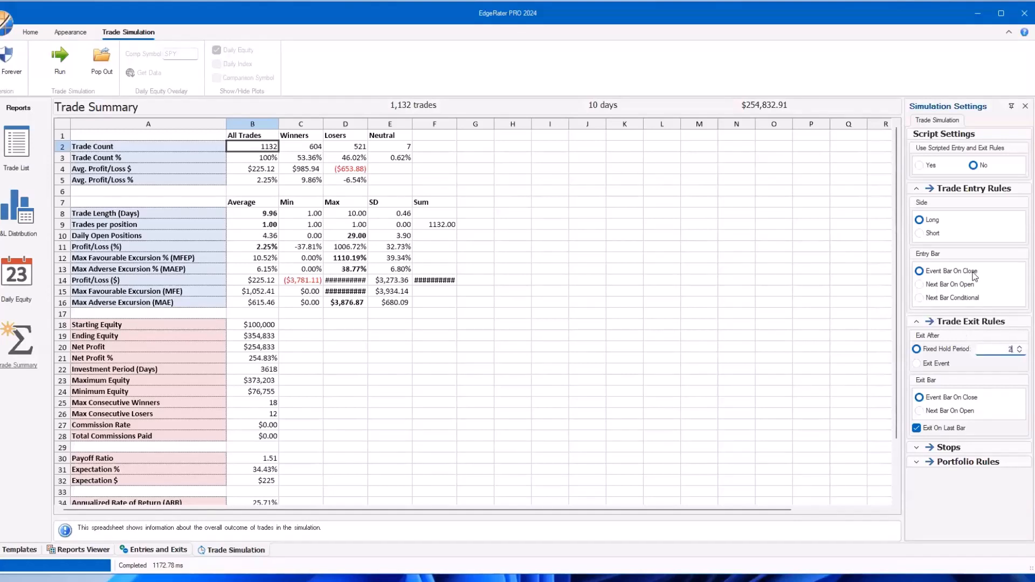
left_click(69, 71)
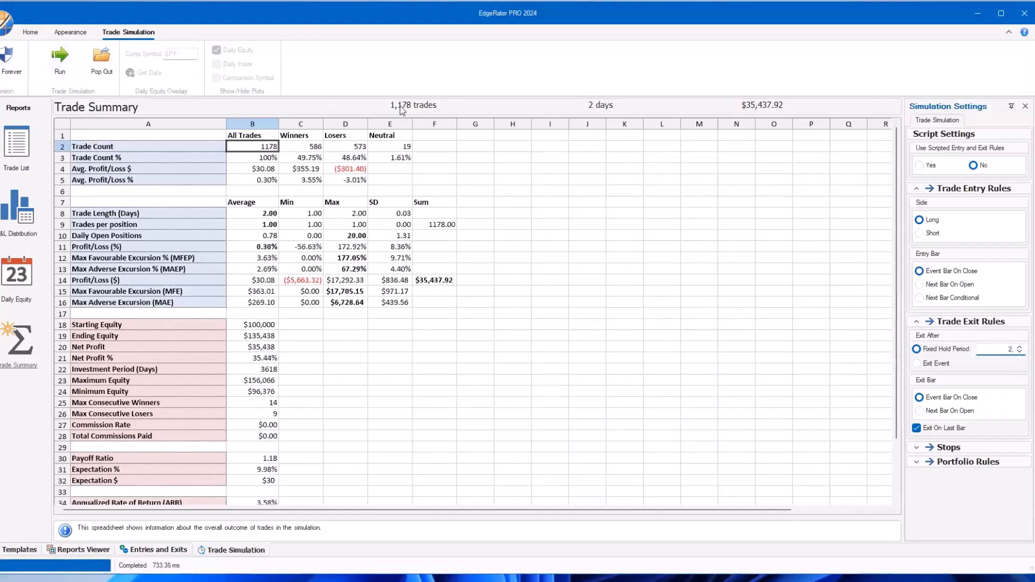
left_click(1020, 353)
left_click(60, 60)
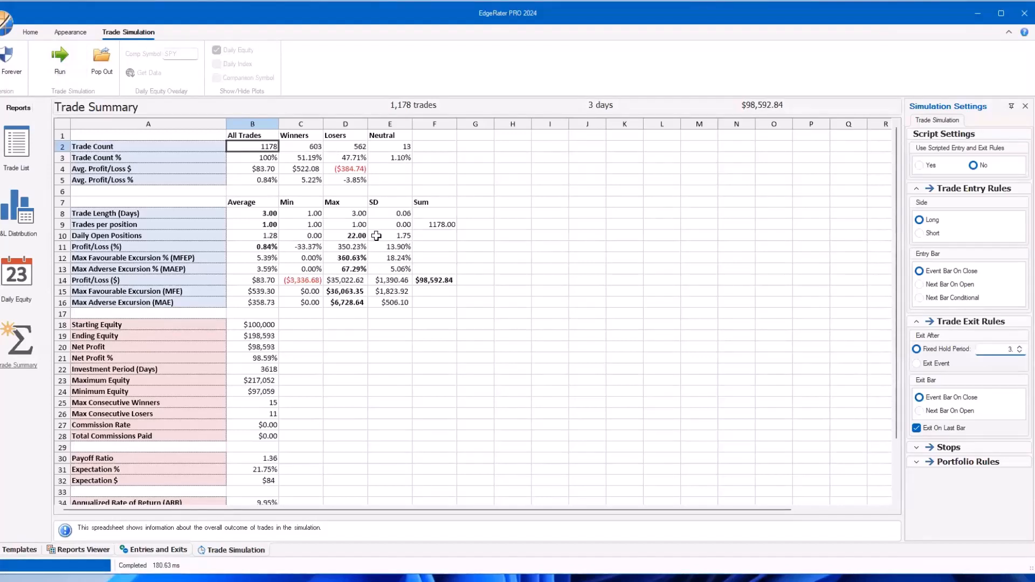
left_click(1021, 347)
left_click(60, 59)
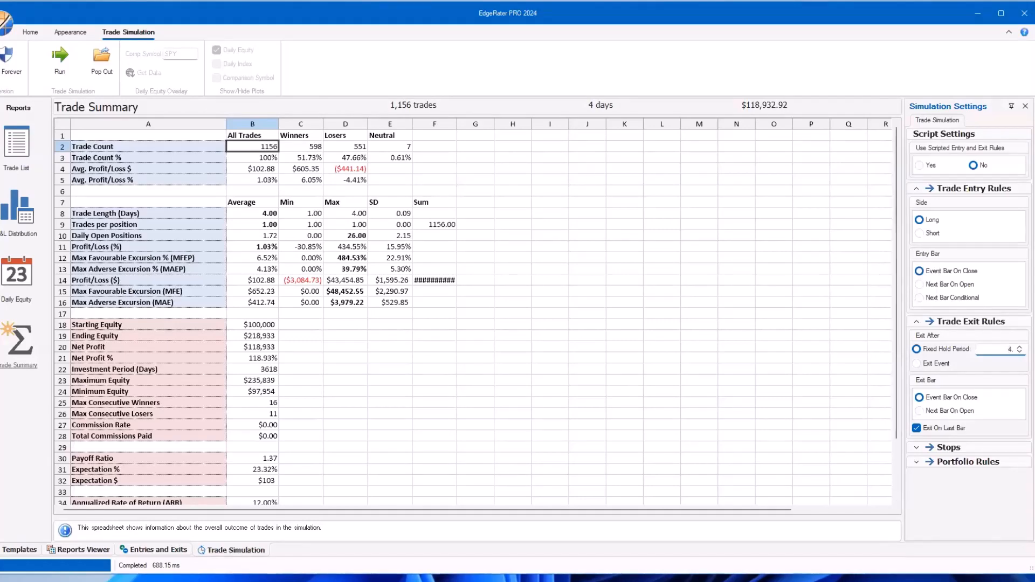
- Open the POT/POE Multiple Symbols template from the PRO Tools category, with a brief look at the POTBOT template
left_click(1001, 14)
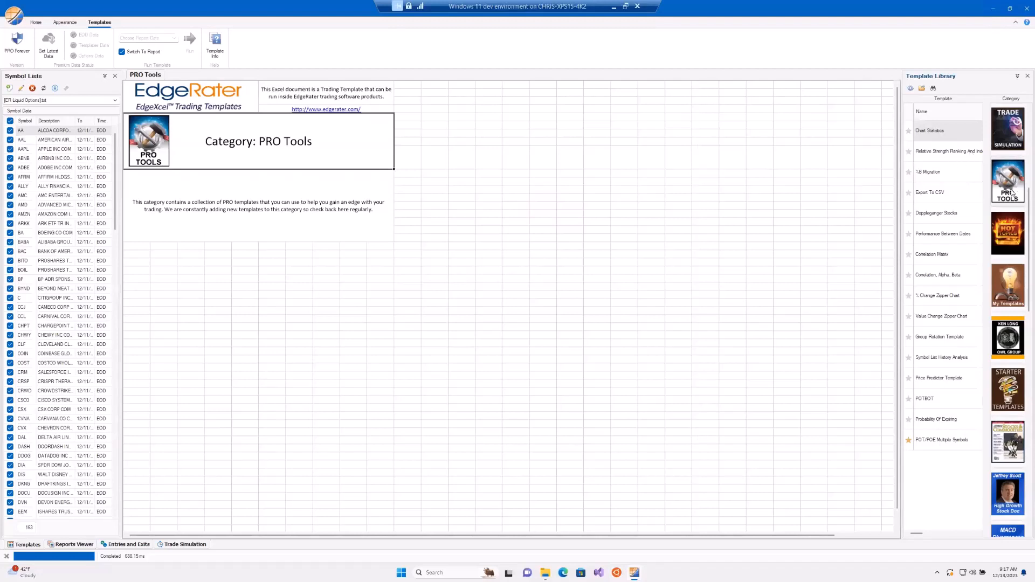
left_click(942, 441)
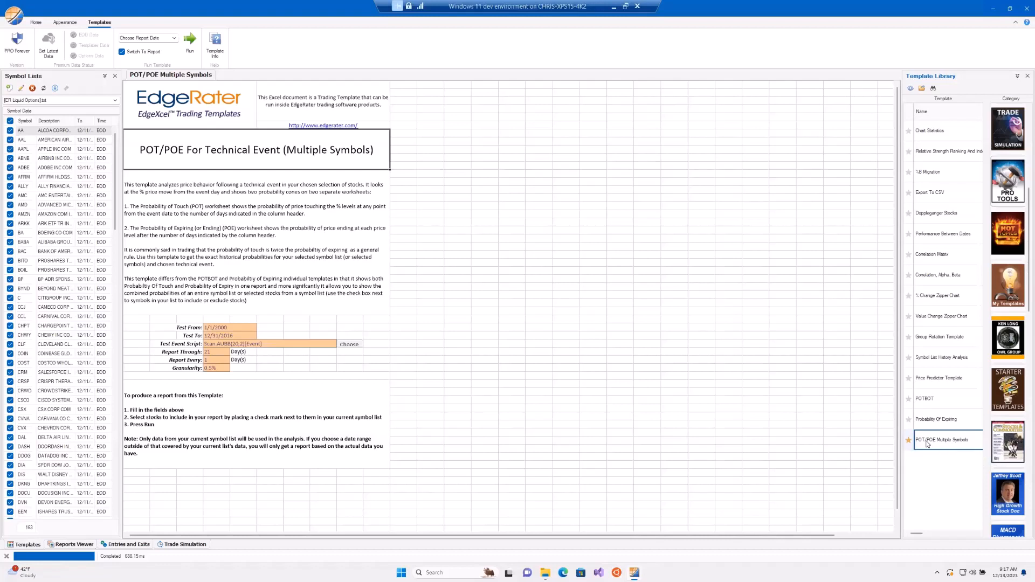
left_click(928, 400)
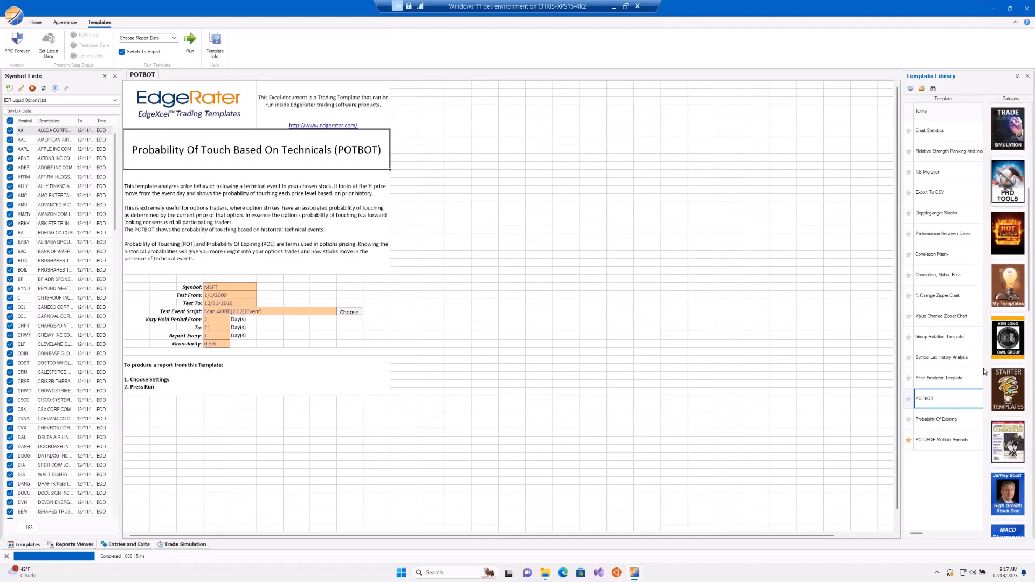
left_click(957, 443)
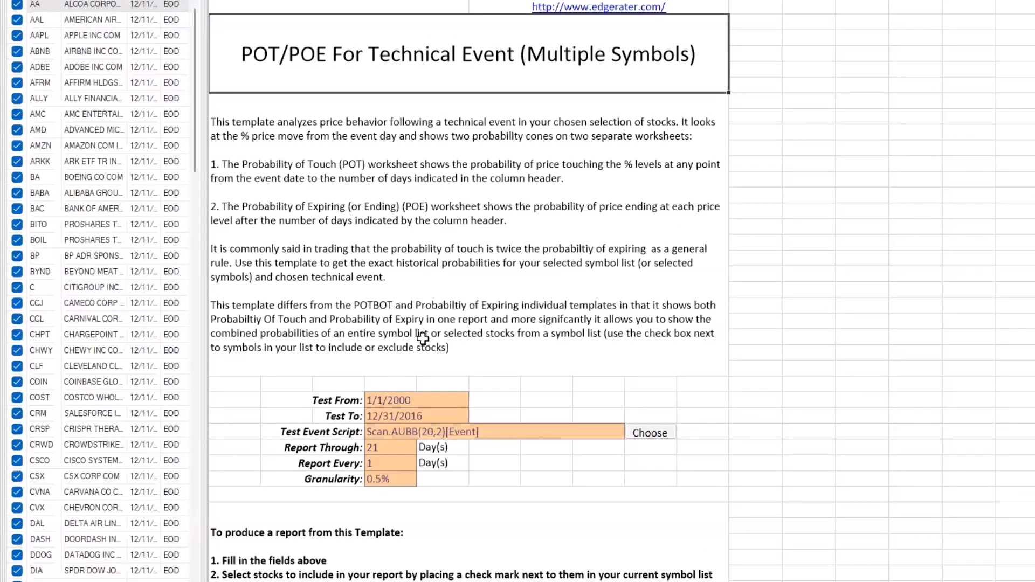
- Set the POT/POE template's Test To date to 12/31/2023
left_click(433, 416)
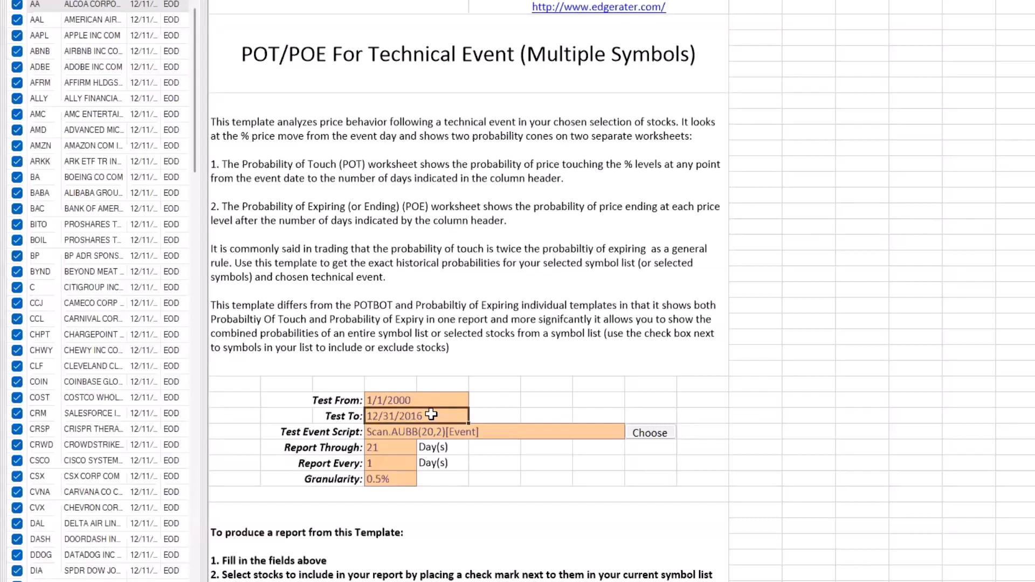
type("12/31/")
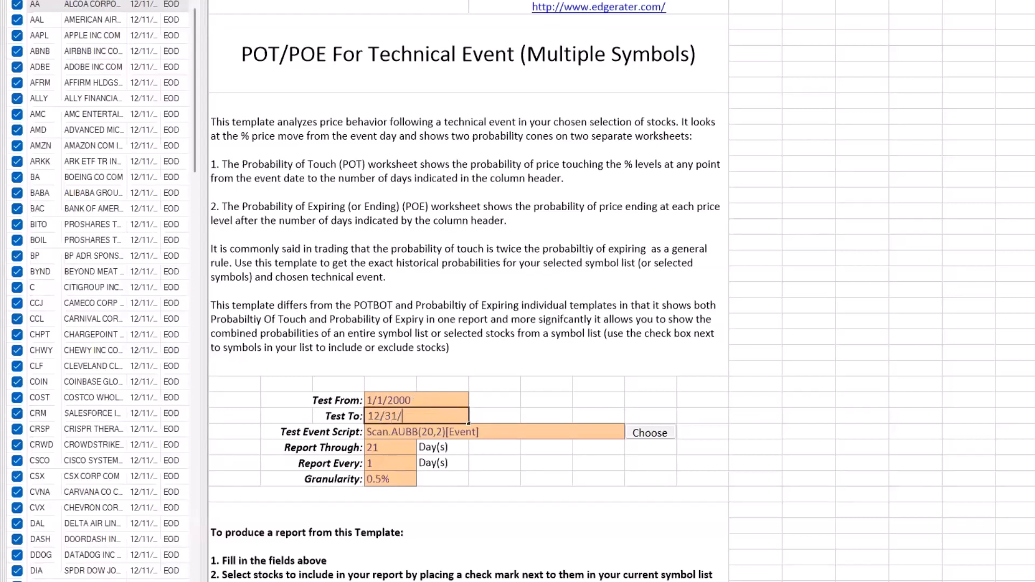
type("2023")
key("Tab")
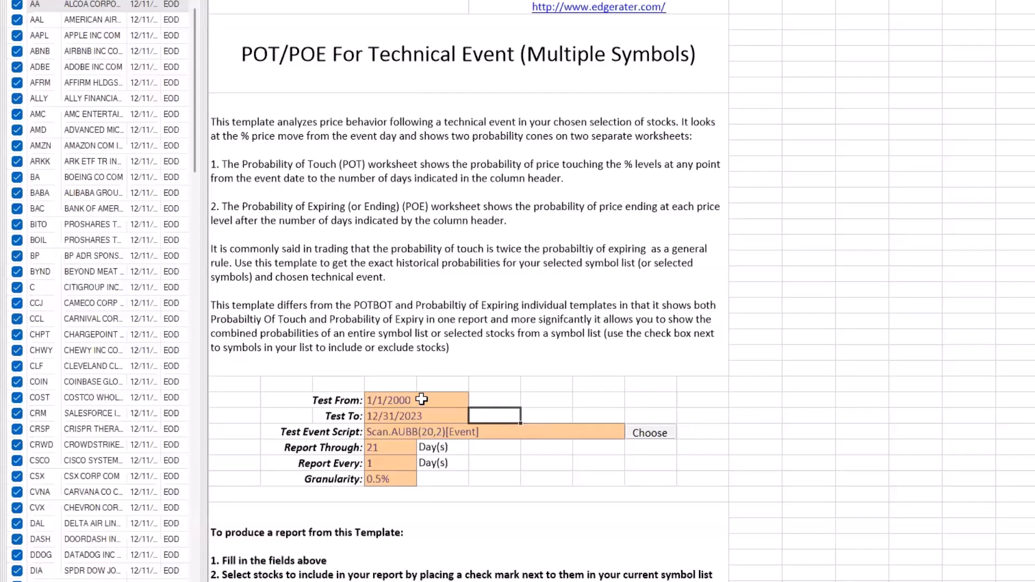
- Run the POT/POE report for the Scan.AUBB(20,2) event and auto-hide the chart pane beside it
left_click(655, 435)
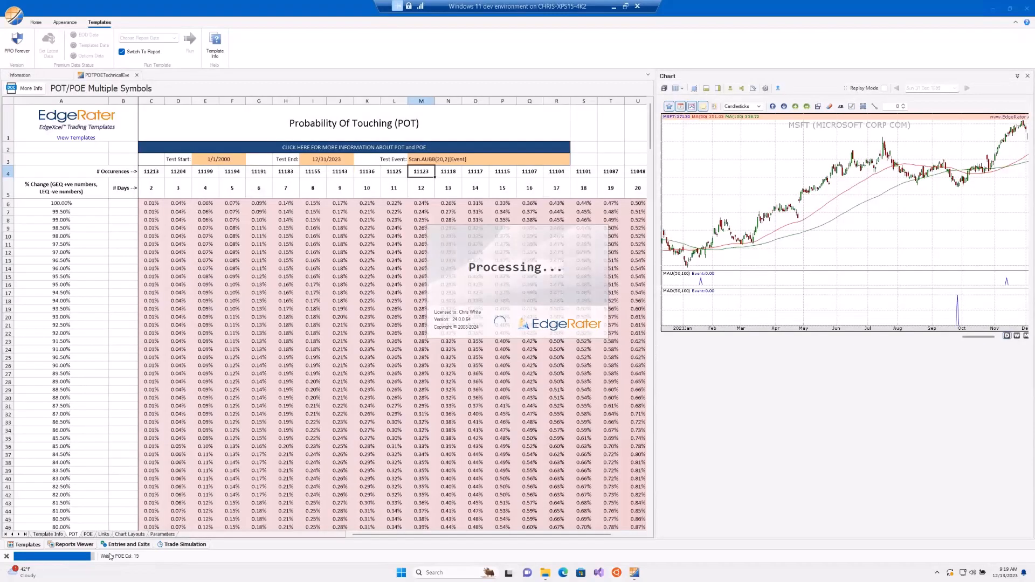
left_click(1018, 77)
mouse_move(1028, 83)
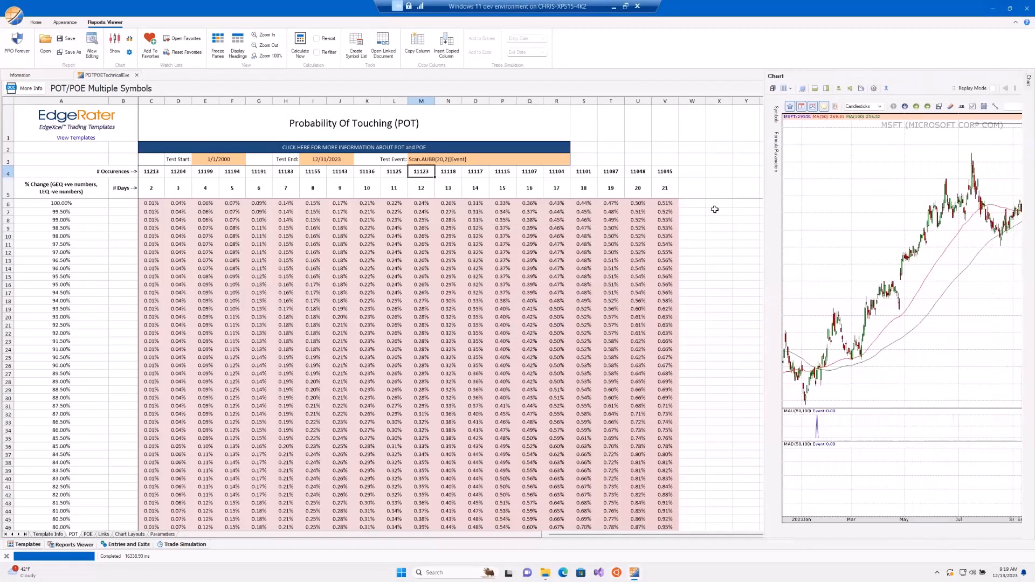
left_click(575, 293)
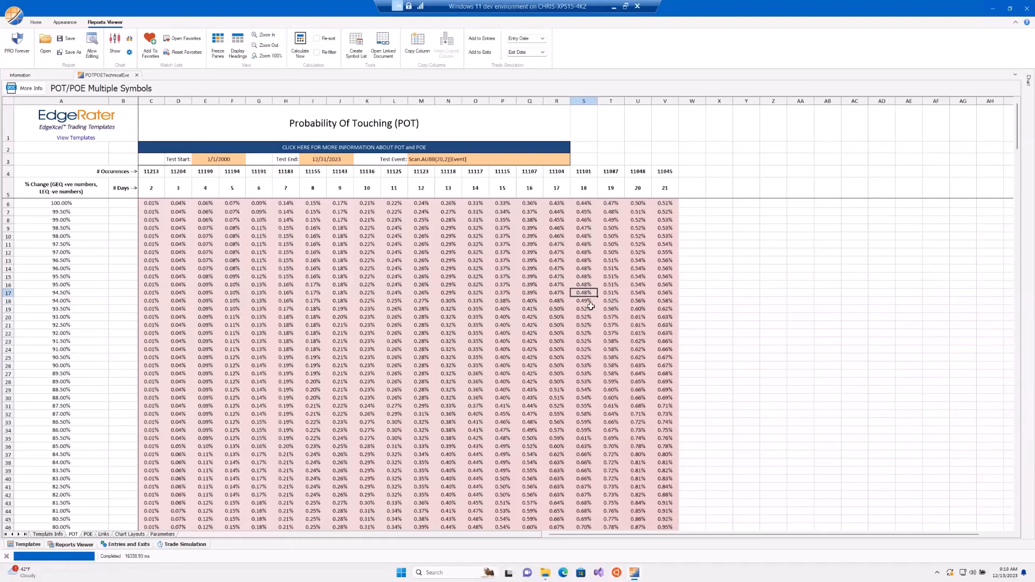
- Examine the Probability Of Touching rows around 0% change for all day counts
scroll(591, 306, "down", 20)
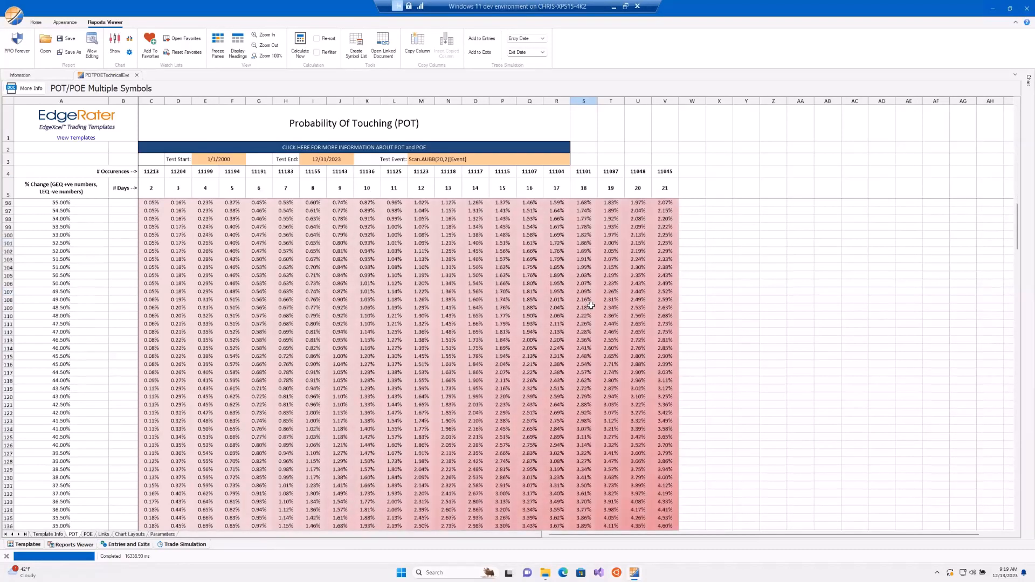
scroll(591, 305, "down", 20)
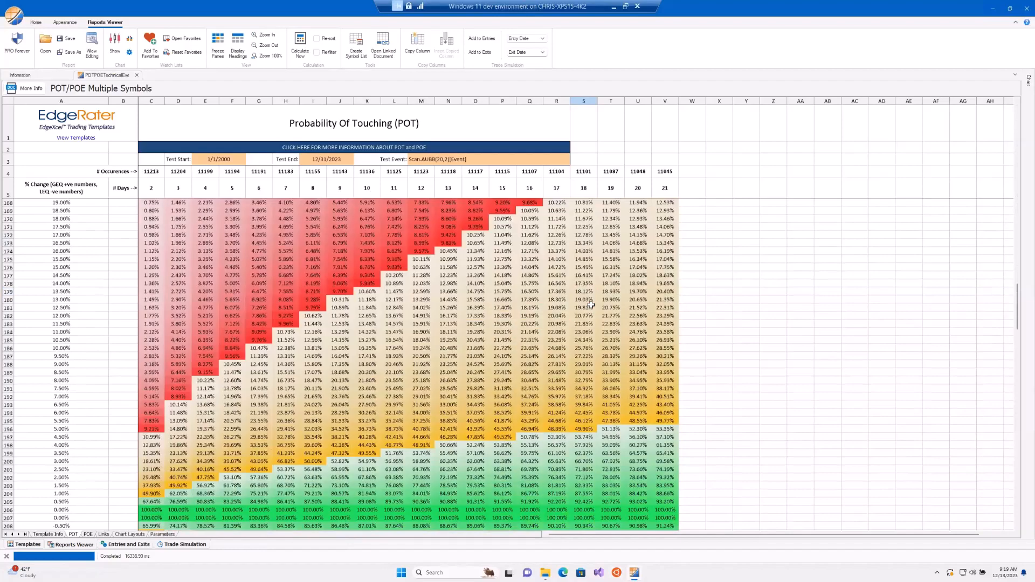
scroll(591, 306, "down", 5)
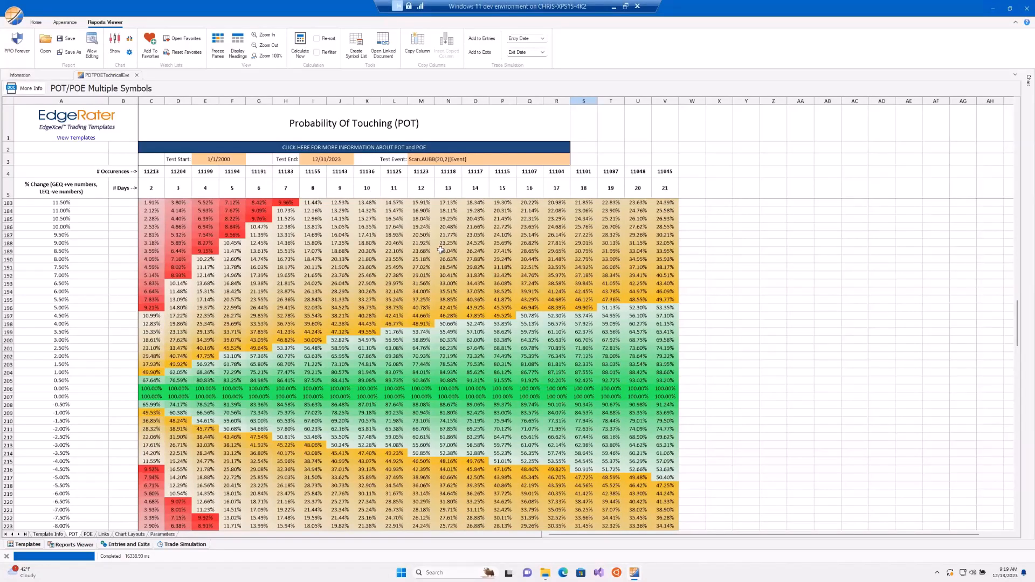
scroll(437, 249, "up", 2, "ctrl")
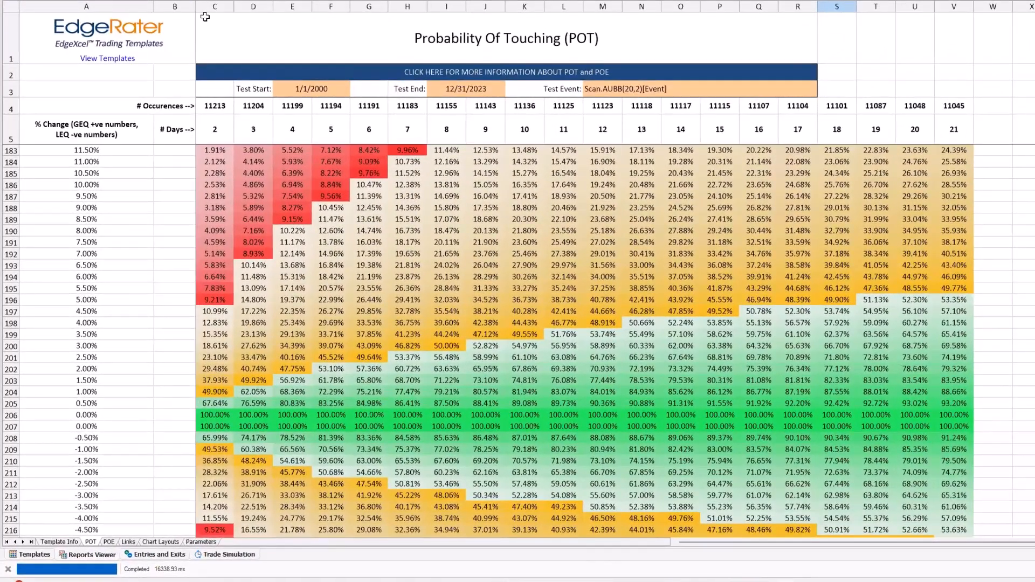
- Highlight the Probability Of Touching columns for 2, 3, 4 and 21 days in turn
left_click(214, 6)
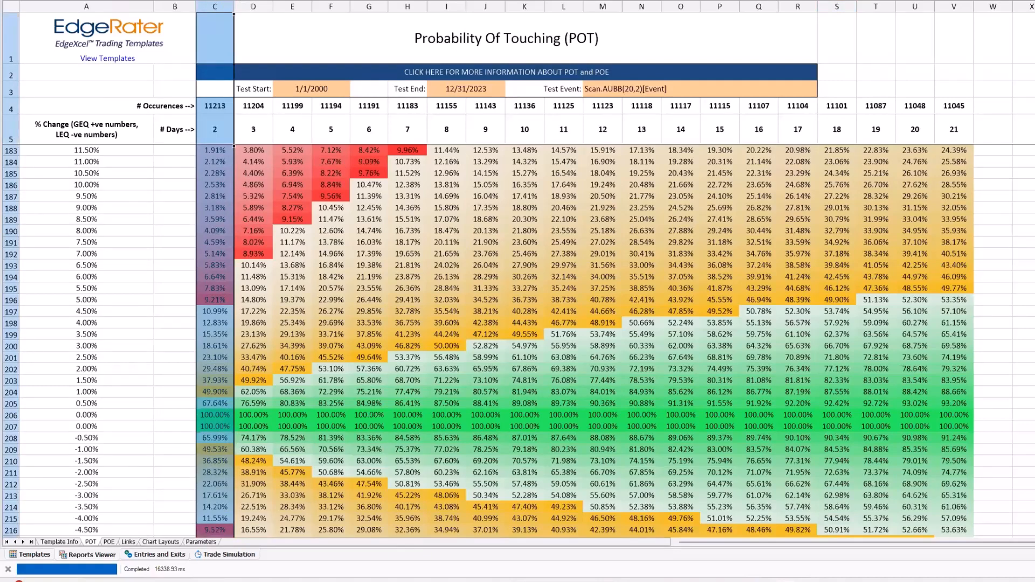
left_click(252, 5)
left_click(303, 4)
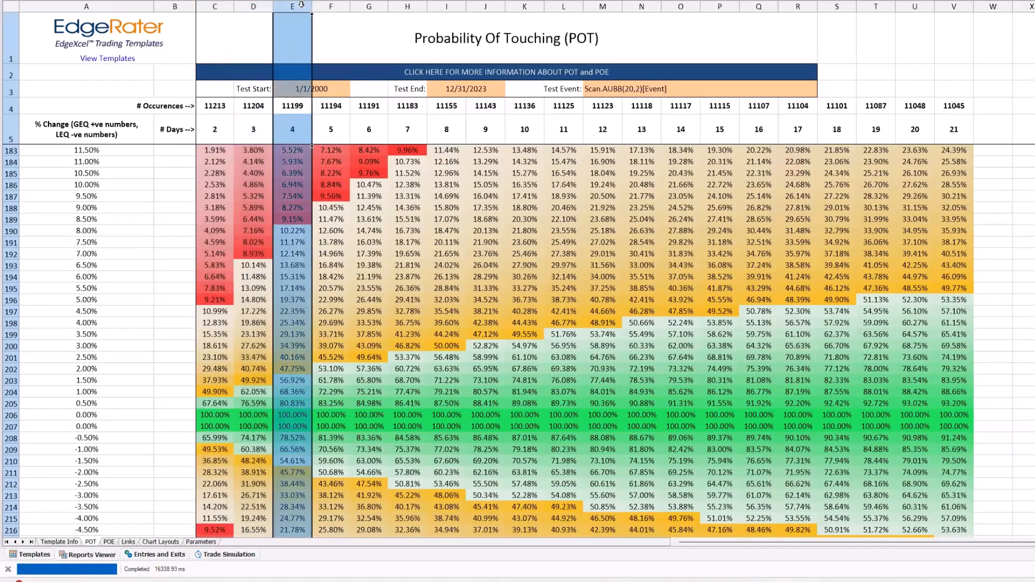
left_click(955, 4)
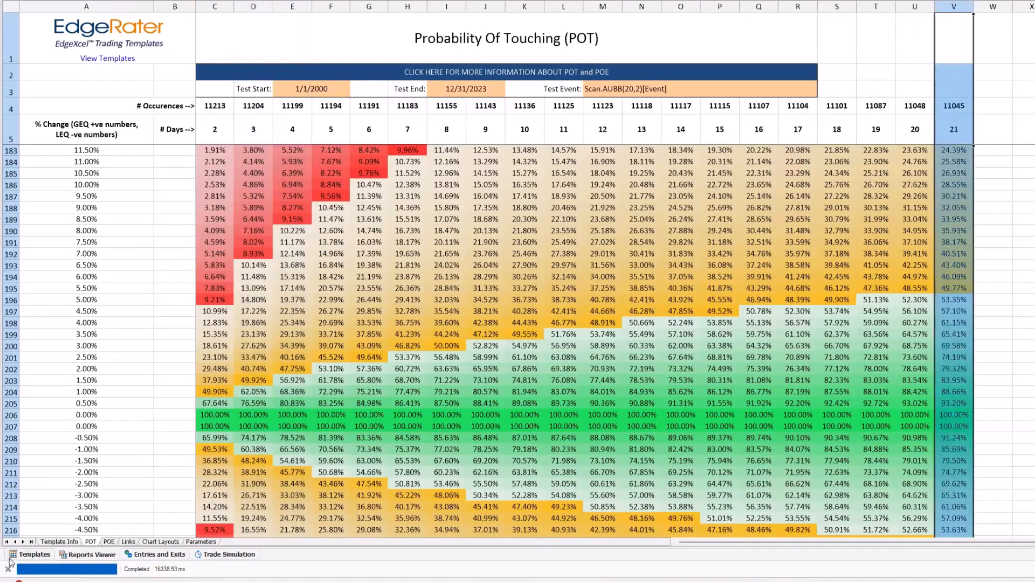
- Check the template's Report Through setting, and return to the Probability Of Touching report to examine its percentages
left_click(30, 556)
left_click(278, 367)
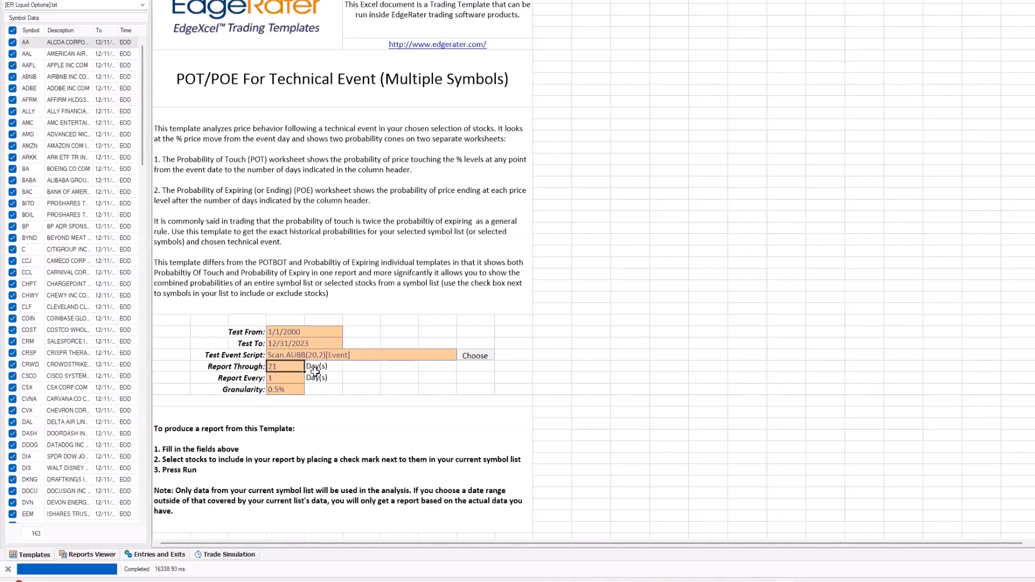
left_click(93, 558)
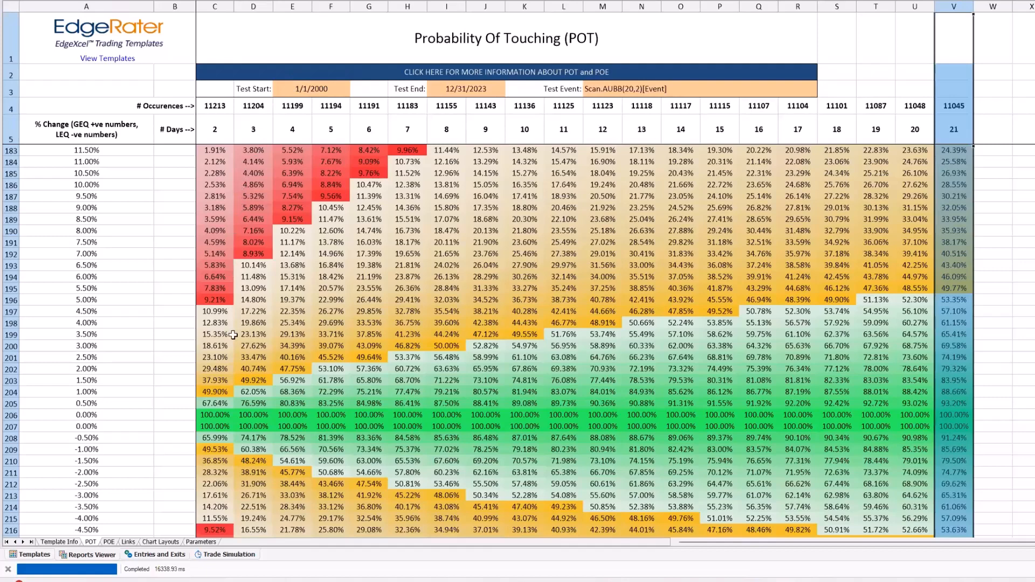
scroll(232, 362, "down", 1)
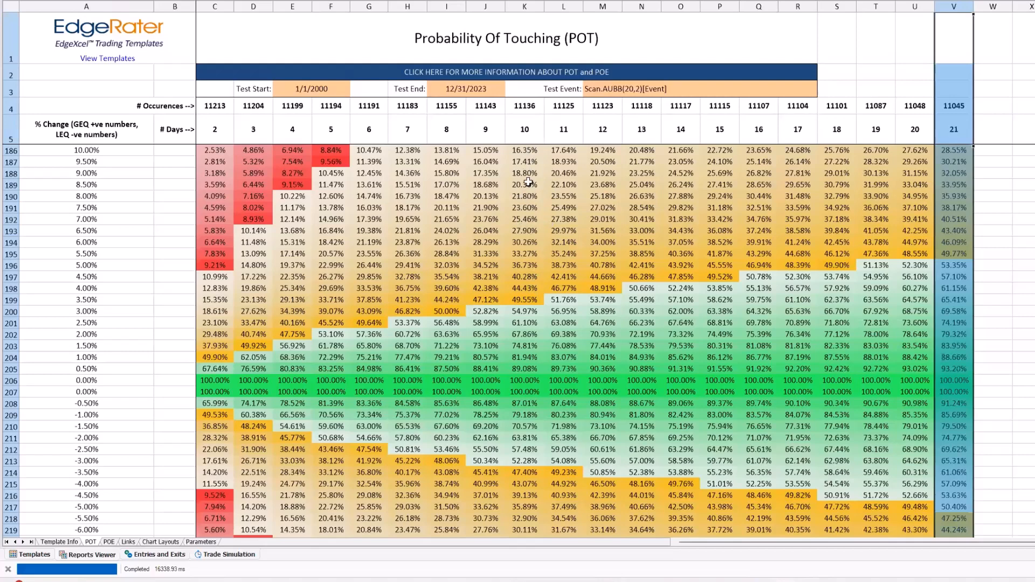
- Highlight the 10-day column, its 3.00% touching probability and the 3.00% change row, and select the 10-day probability at -3.00%
left_click(525, 5)
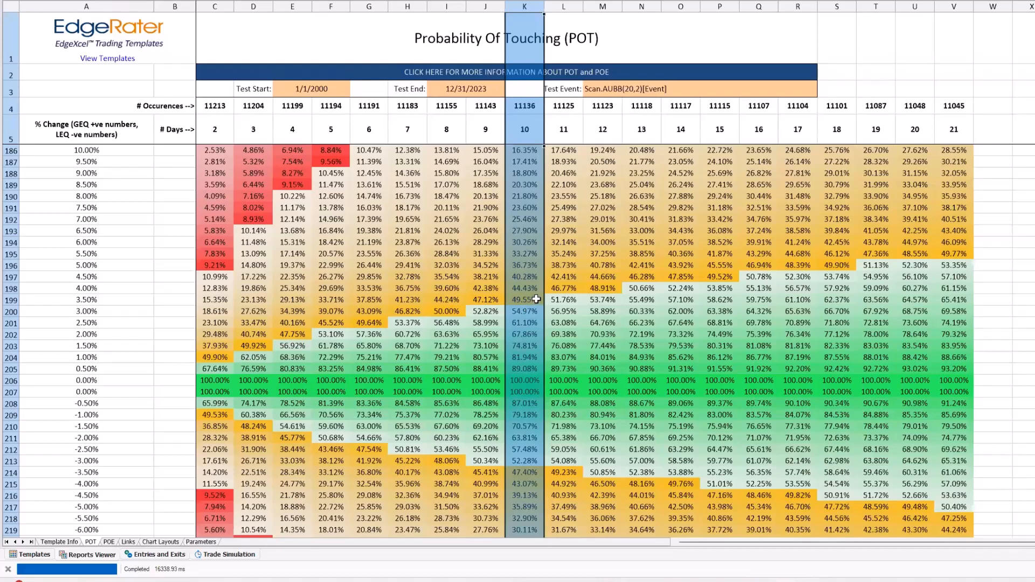
scroll(597, 303, "up", 1, "ctrl")
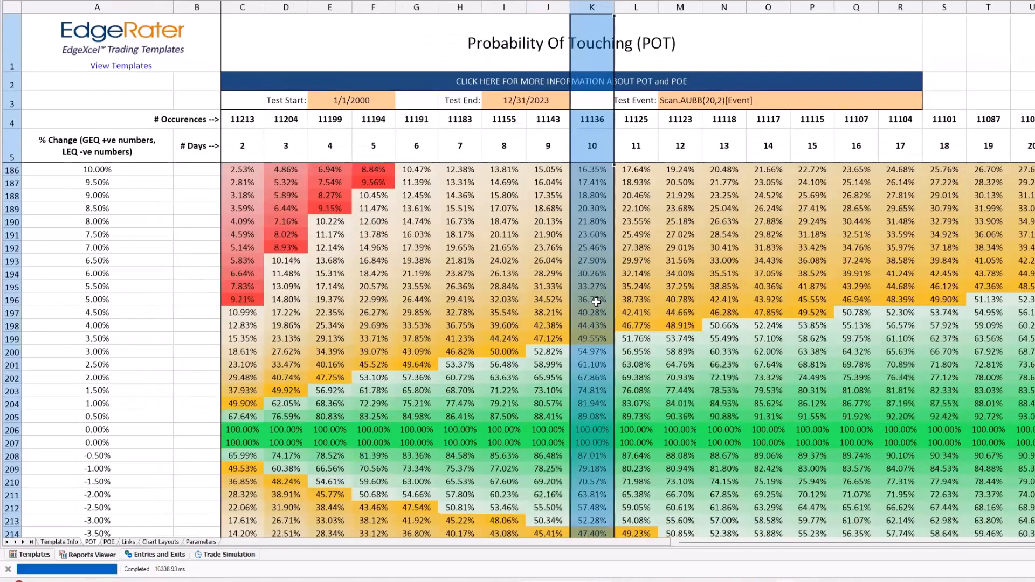
scroll(598, 286, "down", 1)
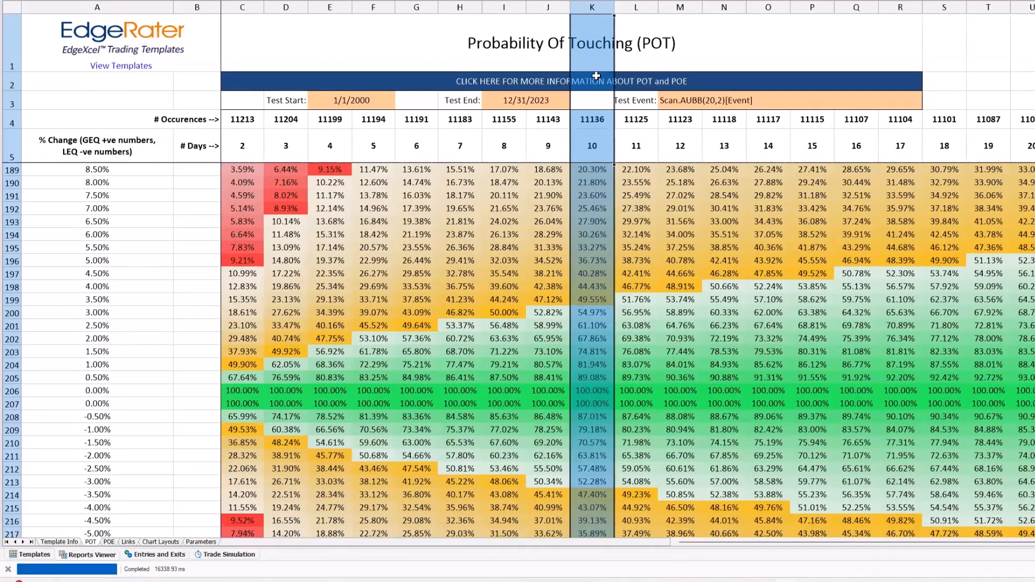
left_click(598, 312)
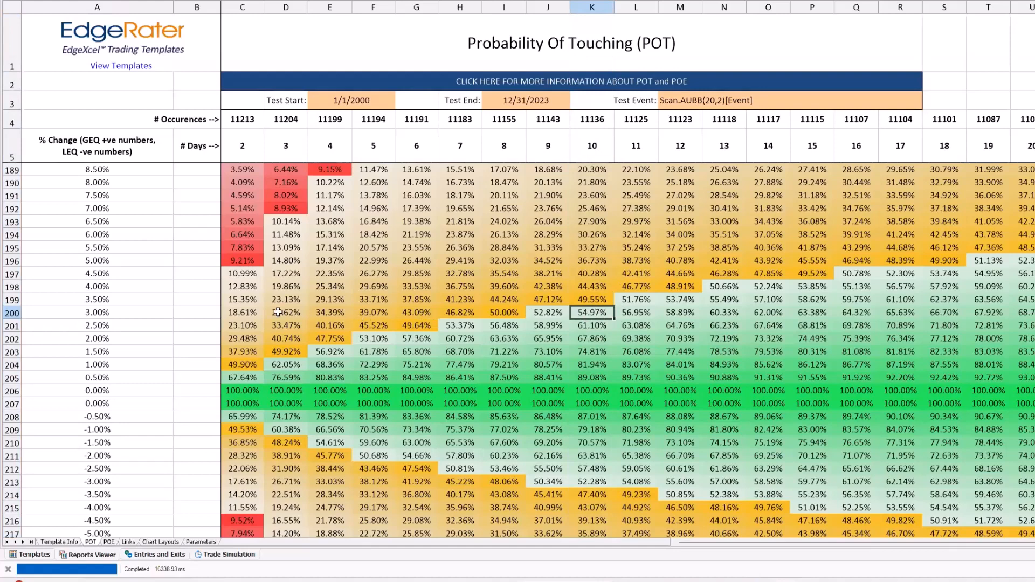
left_click(98, 313)
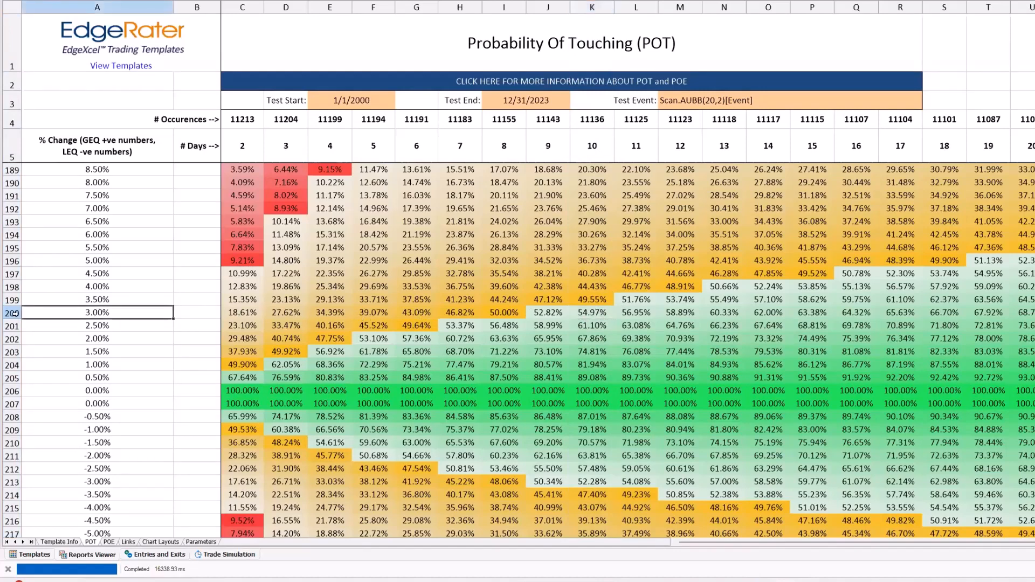
left_click(13, 313)
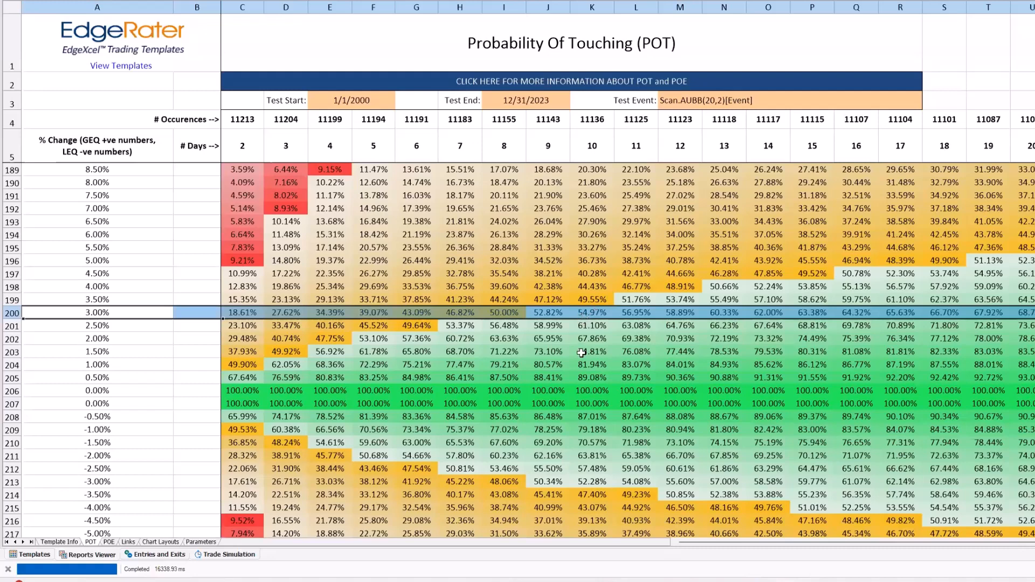
left_click(591, 483)
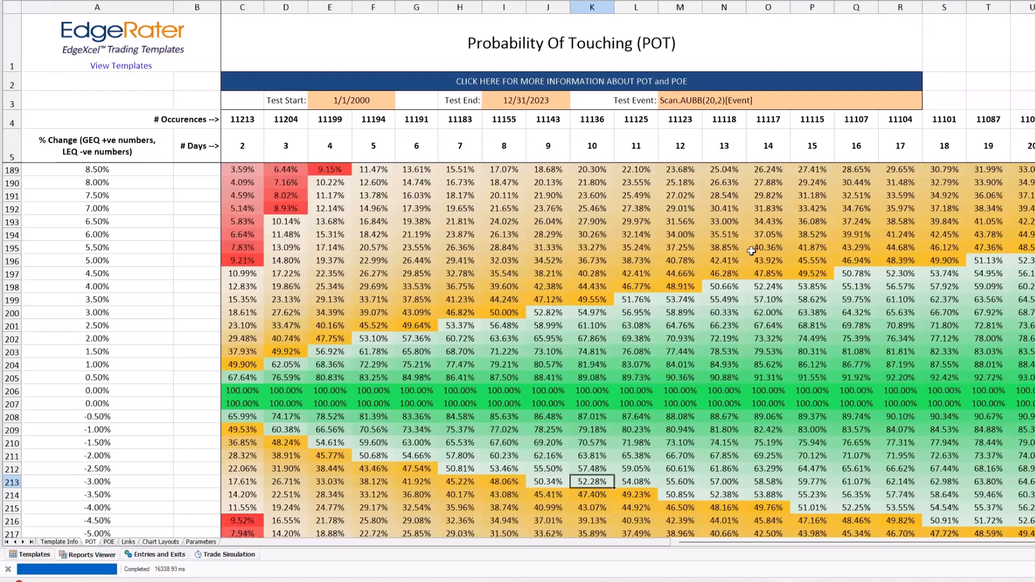
scroll(752, 250, "down", 1)
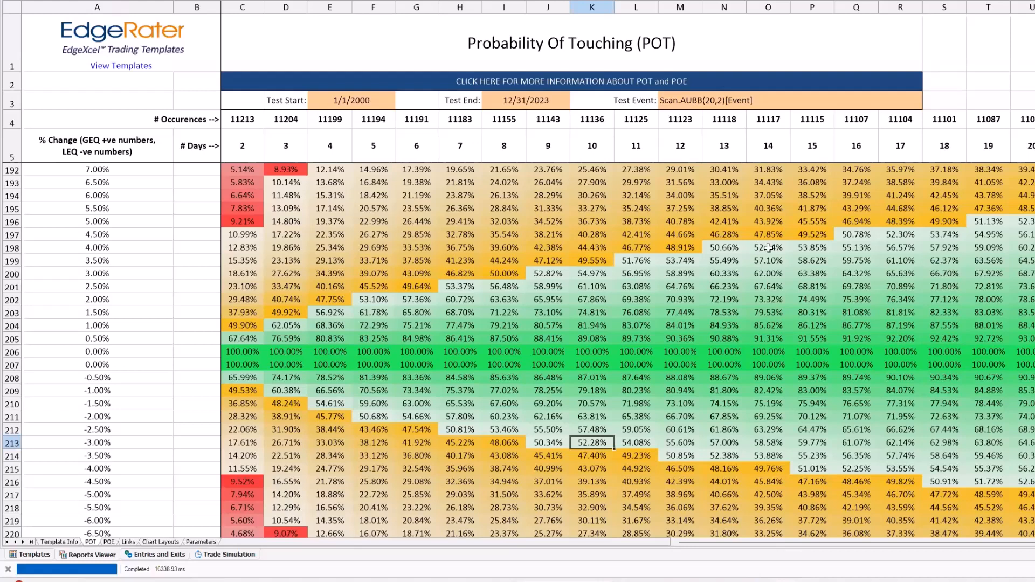
- Highlight the two 0.00% change rows, select the first 2-day cell there, and examine the whole probability cone above and below them
left_click_drag(11, 352, 11, 365)
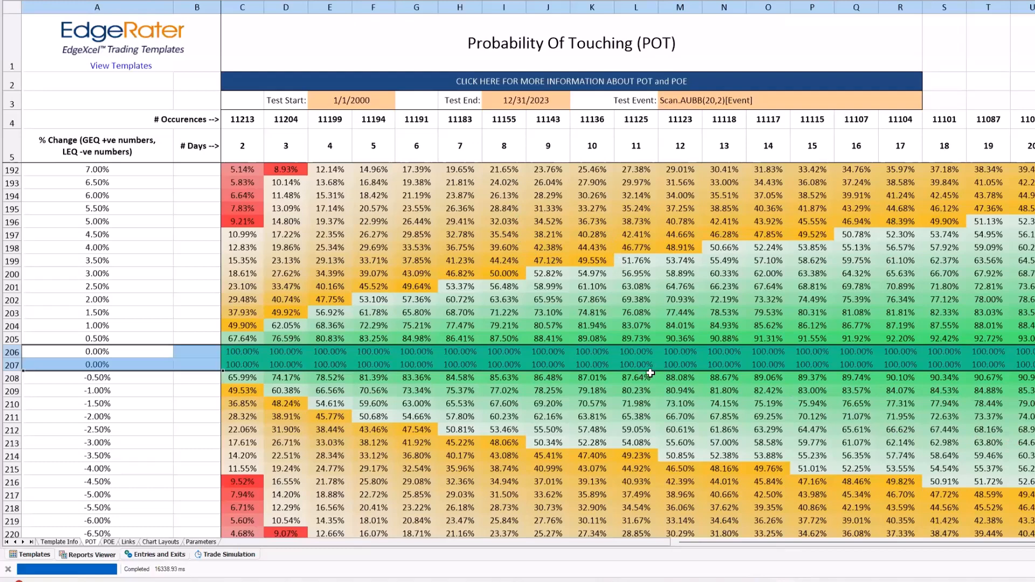
left_click(241, 352)
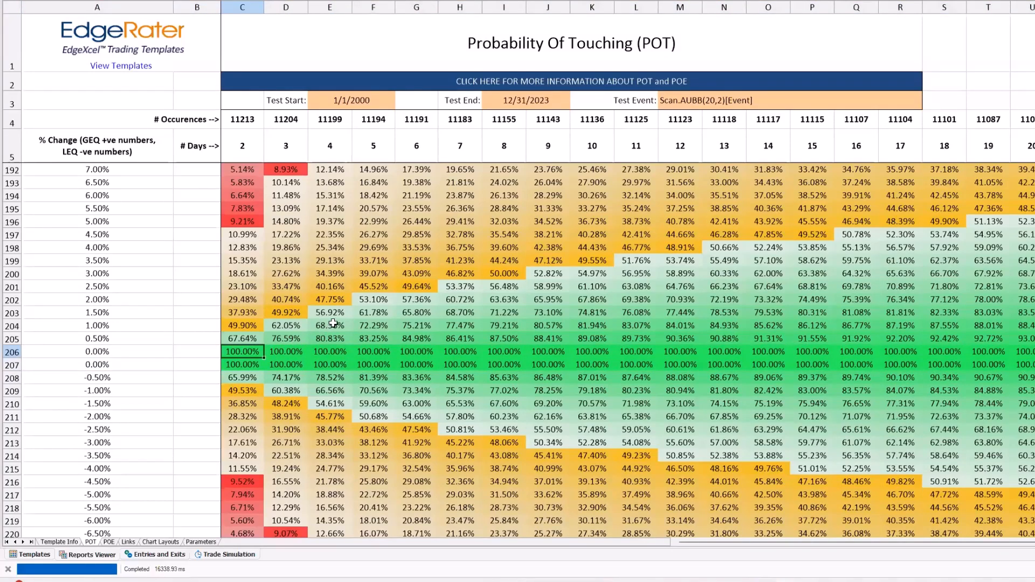
scroll(330, 326, "down", 1, "ctrl")
scroll(335, 321, "down", 2, "ctrl")
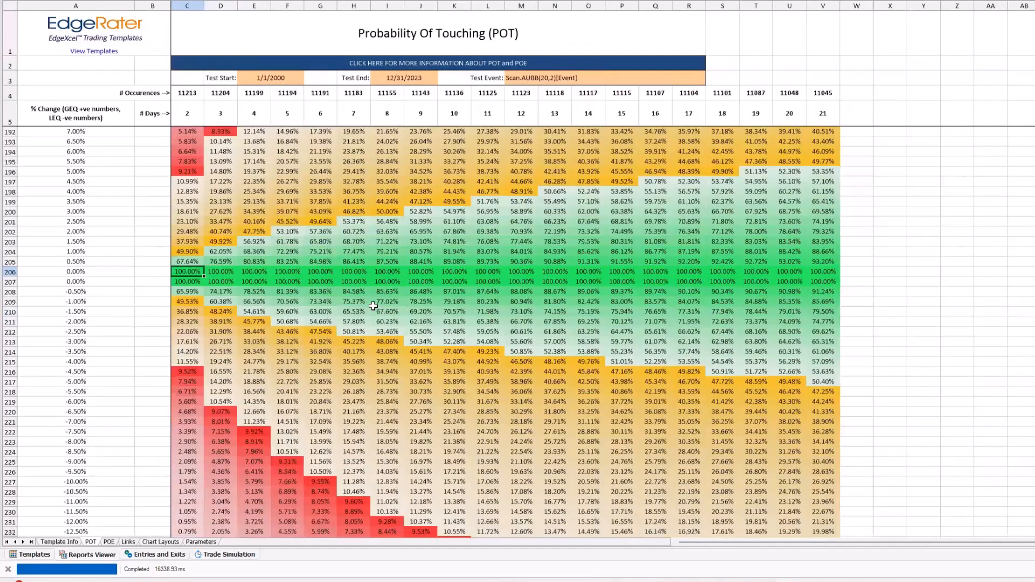
scroll(379, 306, "up", 2)
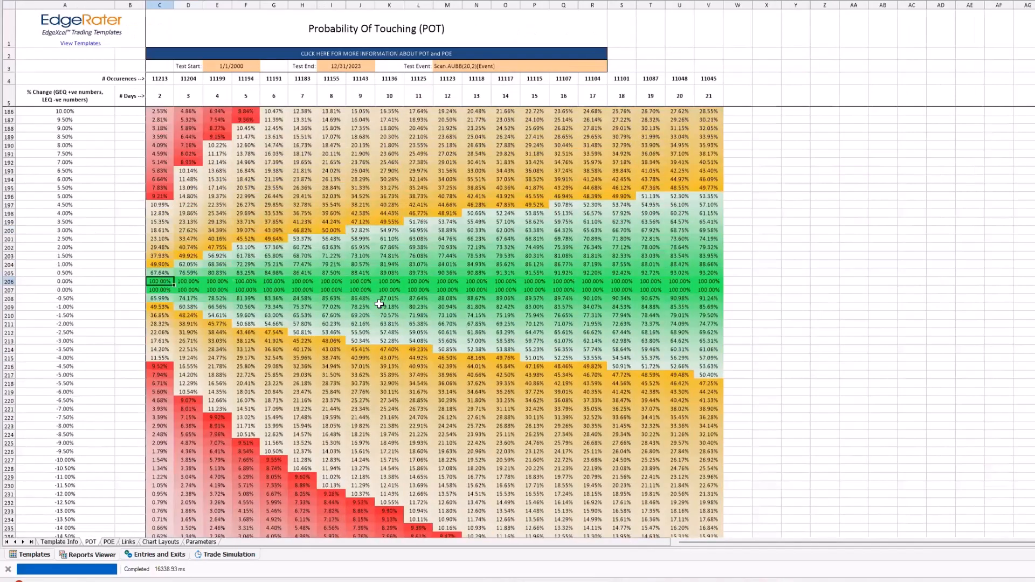
scroll(379, 304, "down", 1, "ctrl")
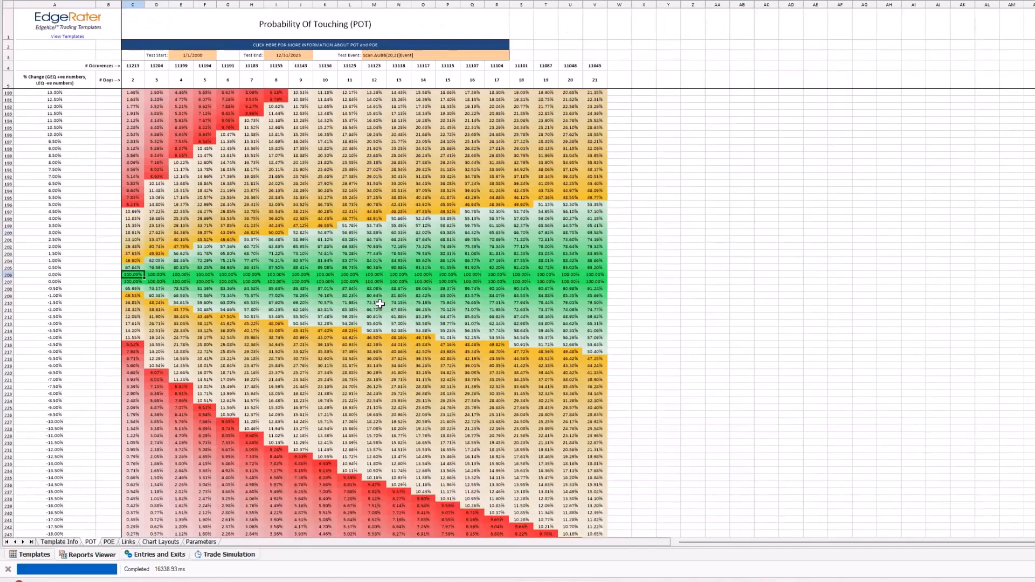
scroll(380, 305, "down", 1, "ctrl")
scroll(380, 304, "up", 5)
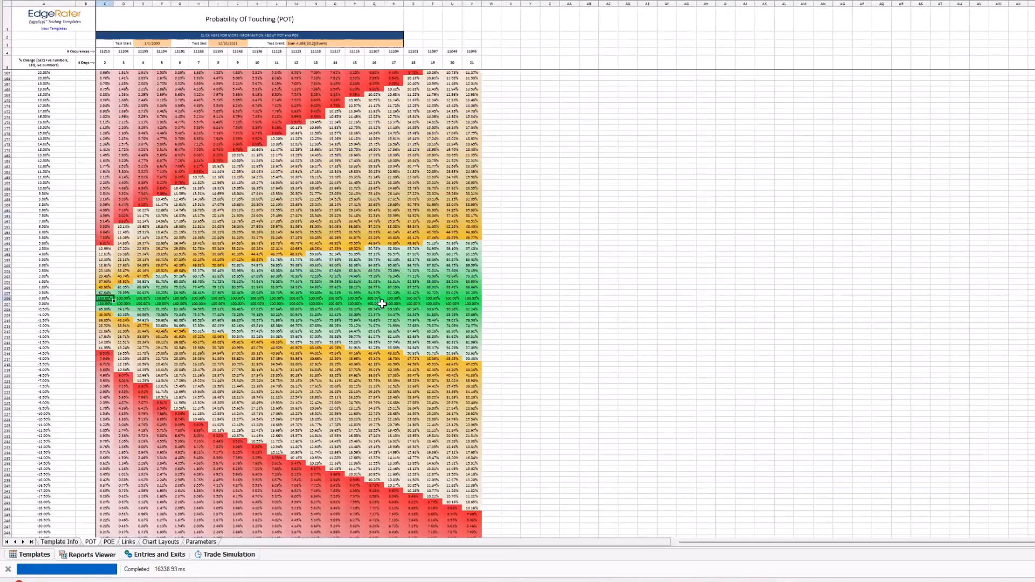
scroll(388, 282, "down", 1, "ctrl")
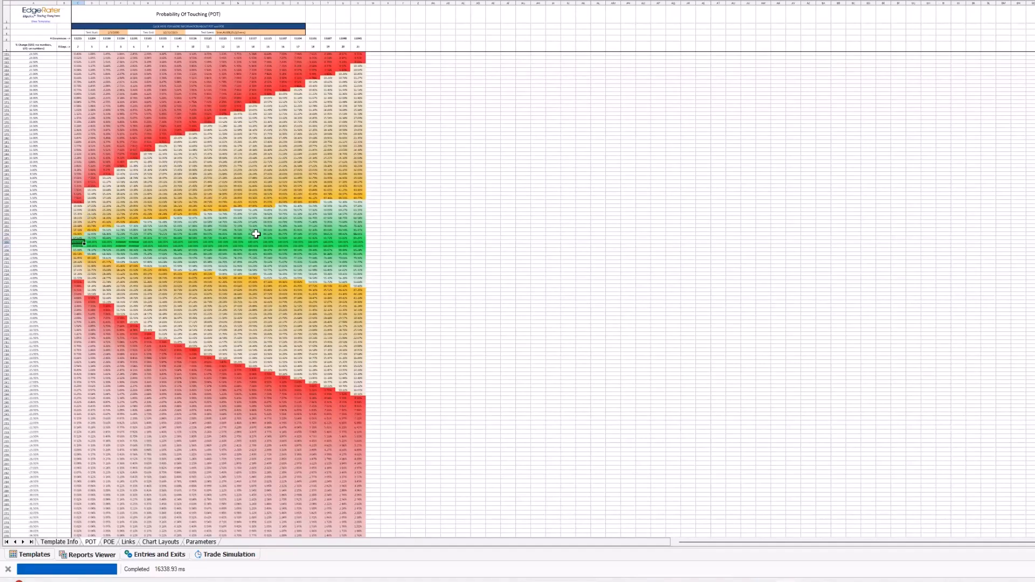
scroll(332, 286, "up", 2)
scroll(294, 332, "up", 2)
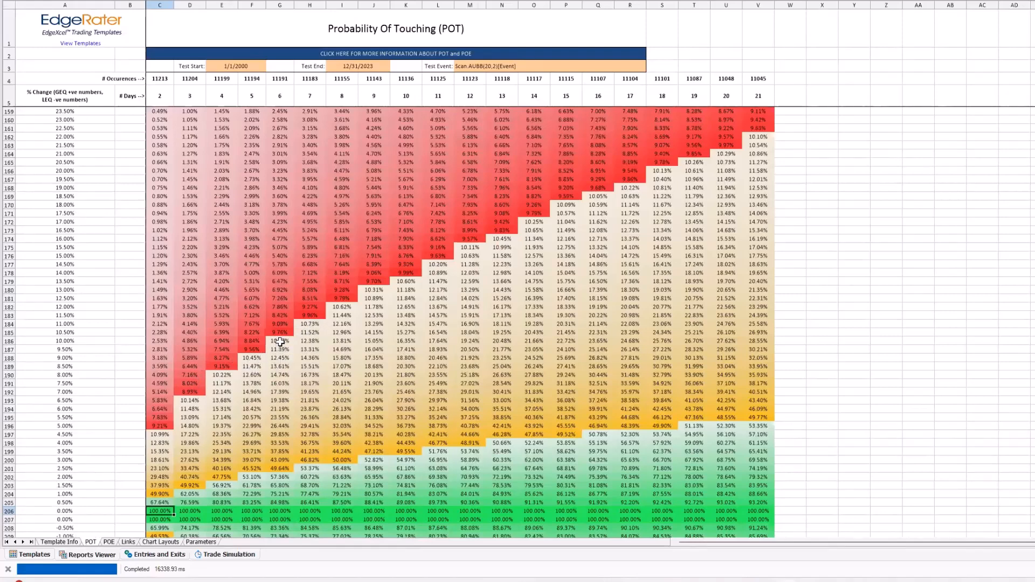
- Mark the 21-day touching probabilities at 22.50% and 22.00% change, and examine the cone from there down to the negative changes
left_click(758, 138)
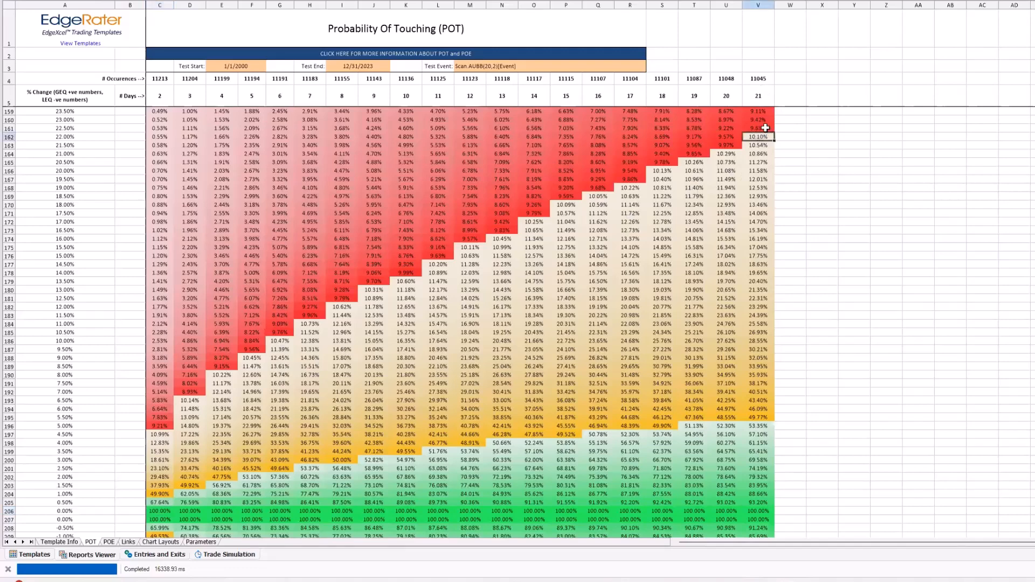
left_click_drag(763, 128, 765, 136)
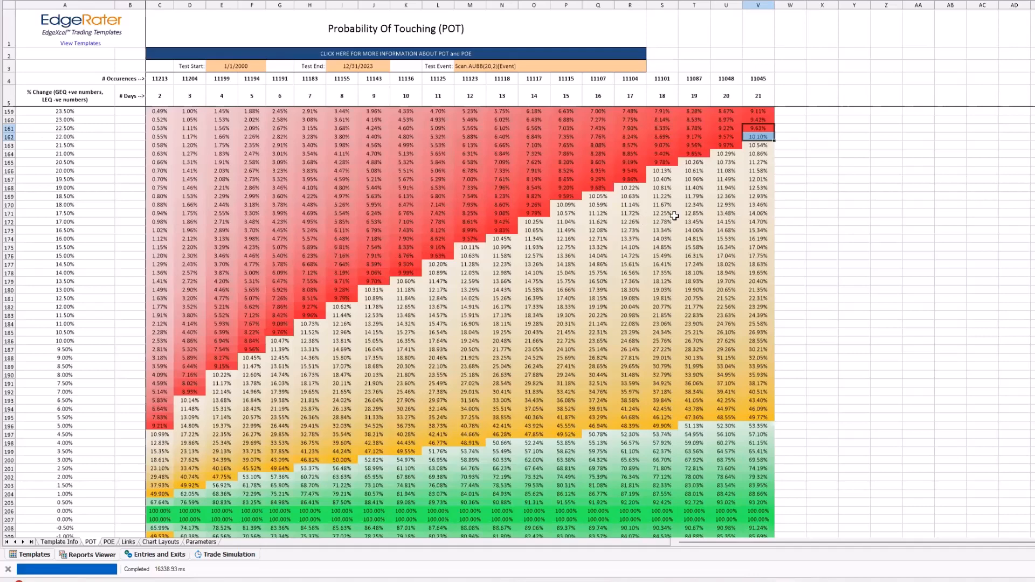
scroll(675, 214, "down", 1)
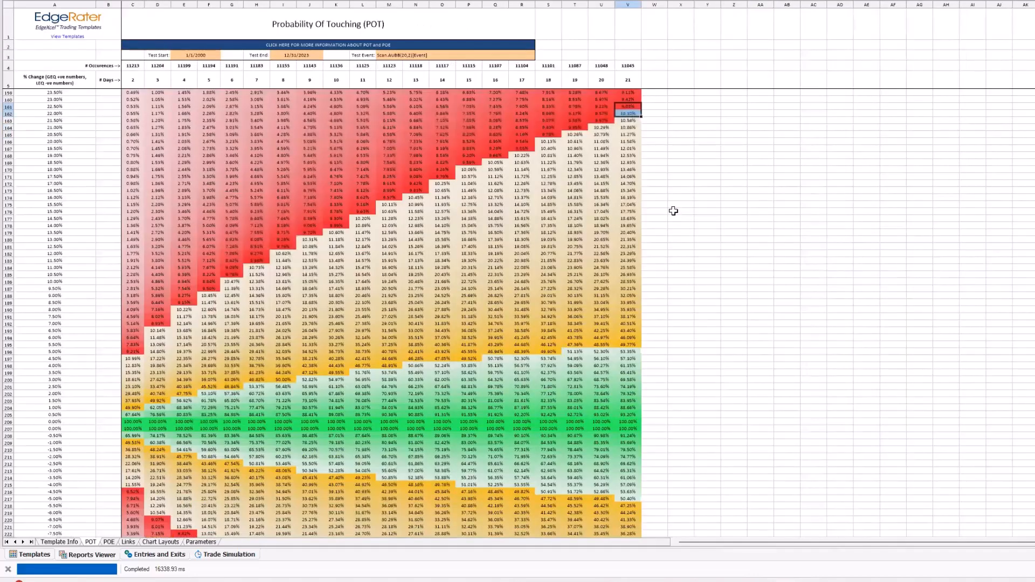
scroll(674, 211, "down", 2)
scroll(672, 210, "down", 1)
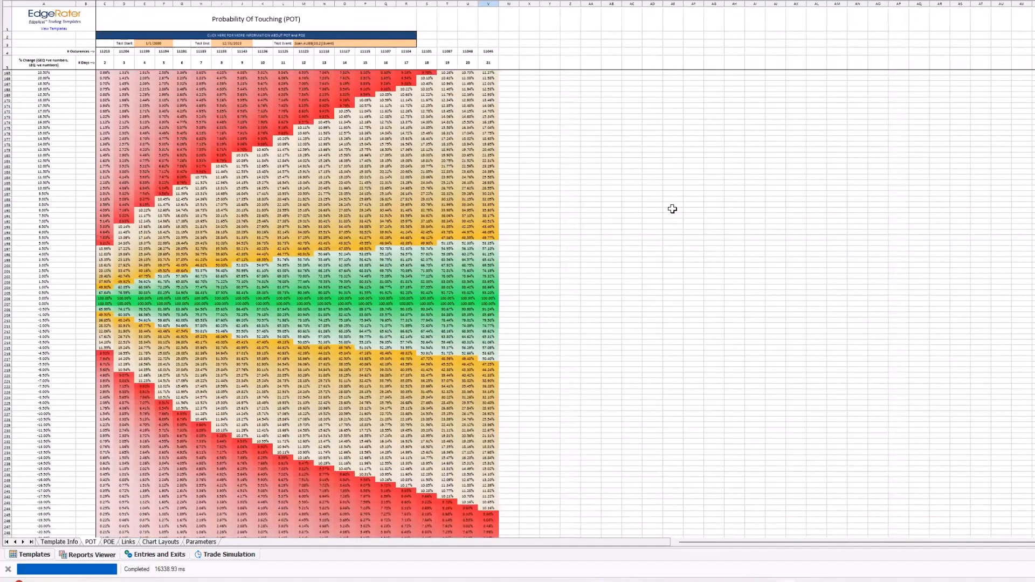
scroll(672, 208, "up", 1)
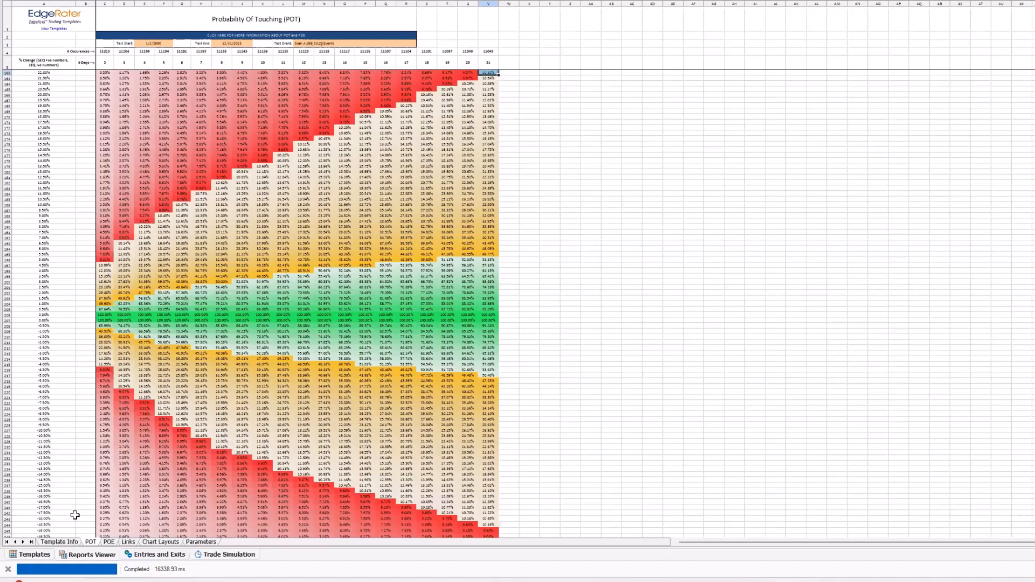
- Return to the POT/POE template and change the Test Event Script to Scan.AUBB(20,3)[Event]
left_click(33, 555)
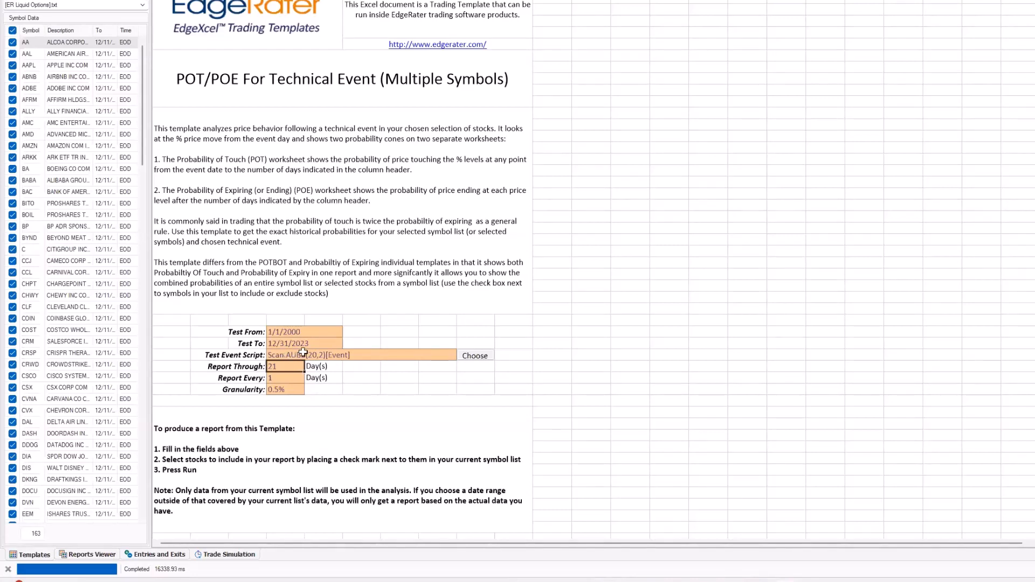
left_click(276, 355)
double_click(276, 355)
left_click(320, 353)
key("Delete")
type("3")
- Choose the AUBB (Cross Above Upper Bollinger Band) system scan's Event output with N 20 and P 3 as the test event
left_click(476, 360)
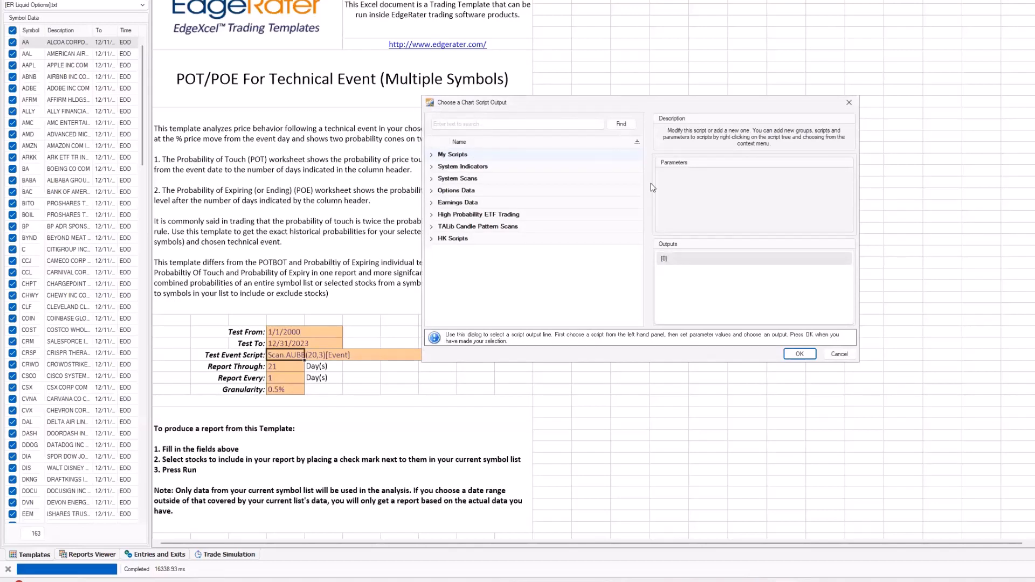
left_click(496, 125)
type("AUBB")
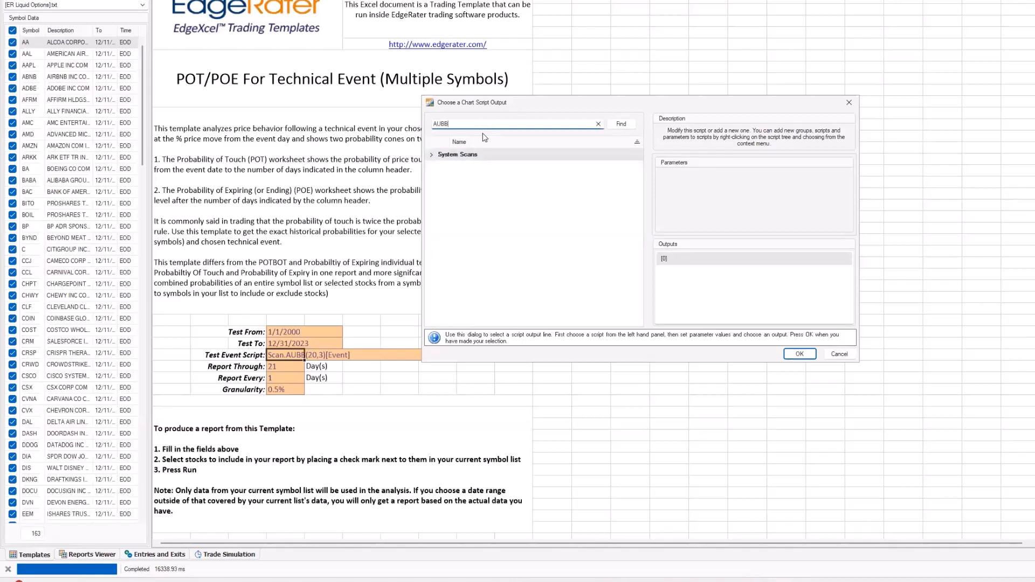
left_click(432, 155)
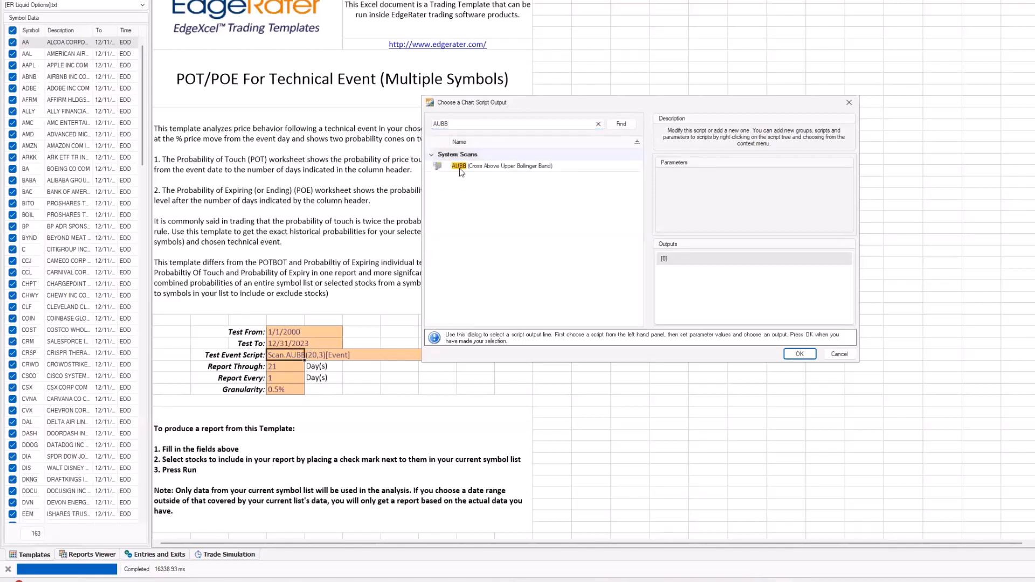
left_click(462, 168)
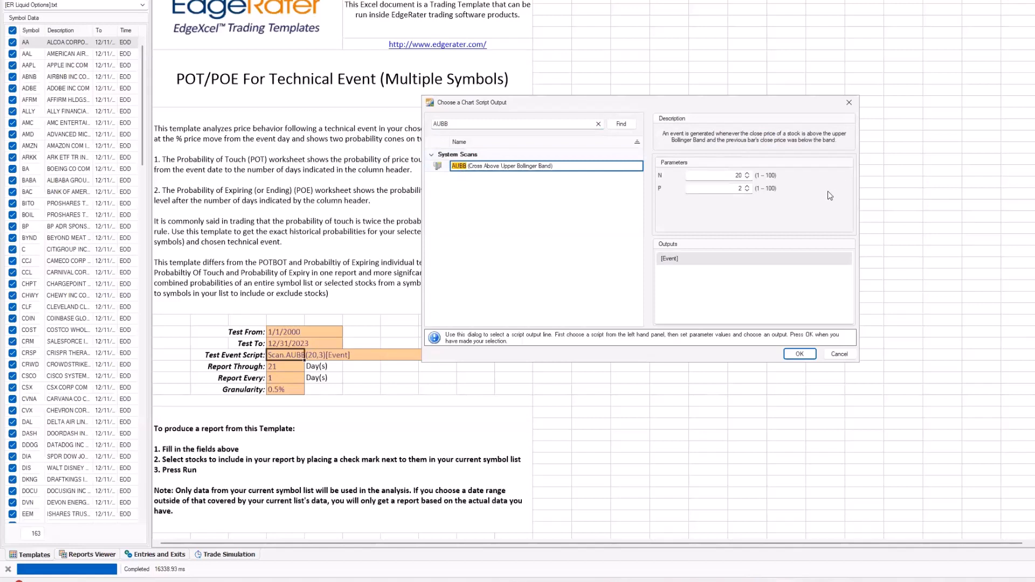
left_click(748, 186)
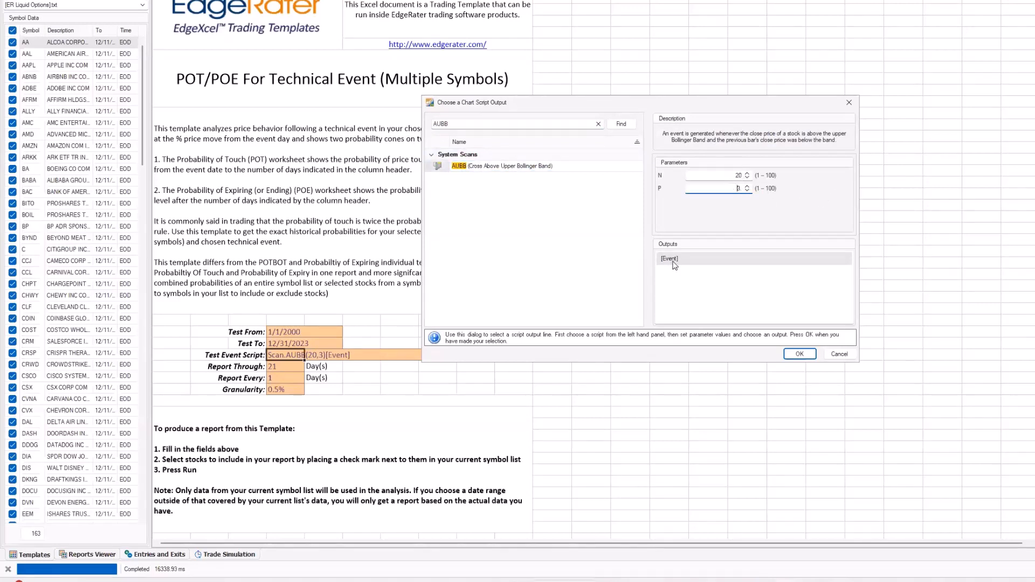
left_click(800, 354)
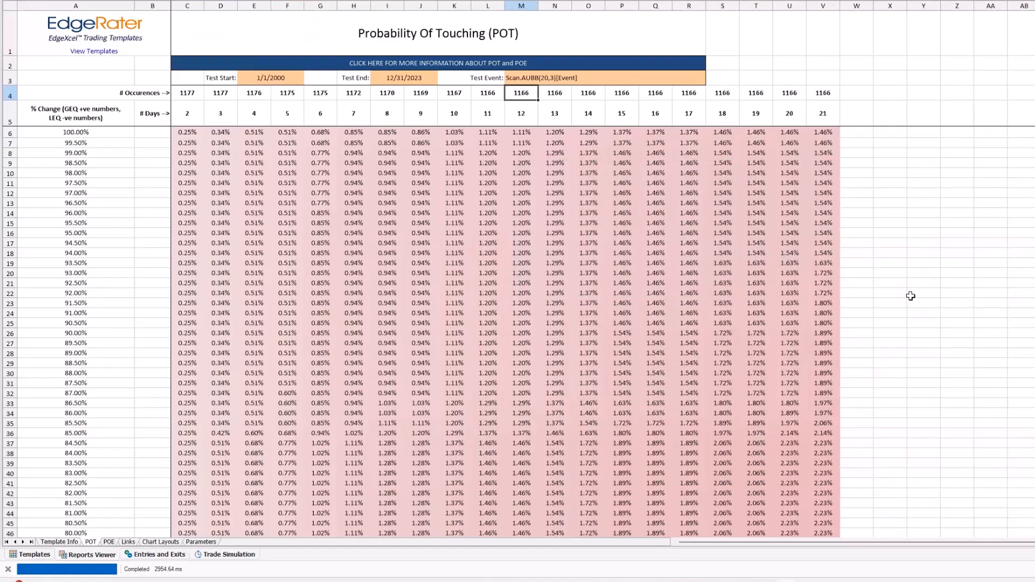
- Examine the full Probability Of Touching cone for Scan.AUBB(20,3), marking the 21-day cell at 32.00% change
scroll(910, 295, "down", 3)
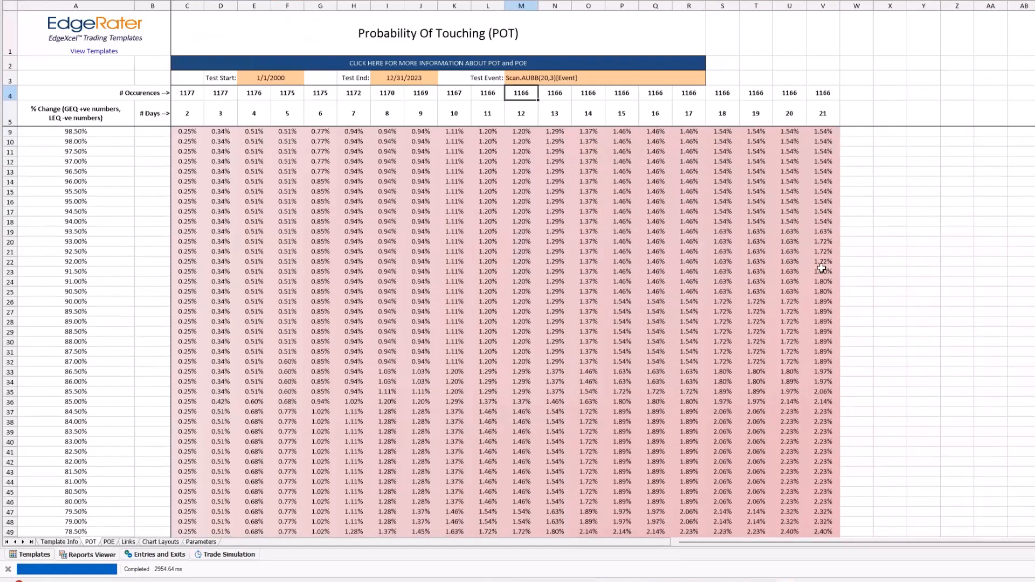
scroll(820, 266, "down", 20)
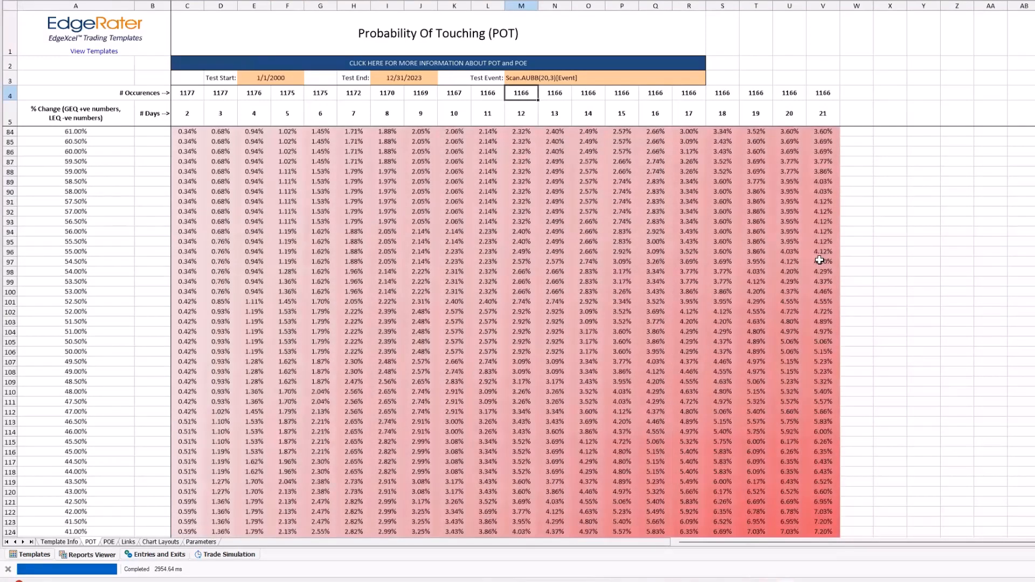
scroll(819, 260, "down", 9)
scroll(820, 260, "down", 5)
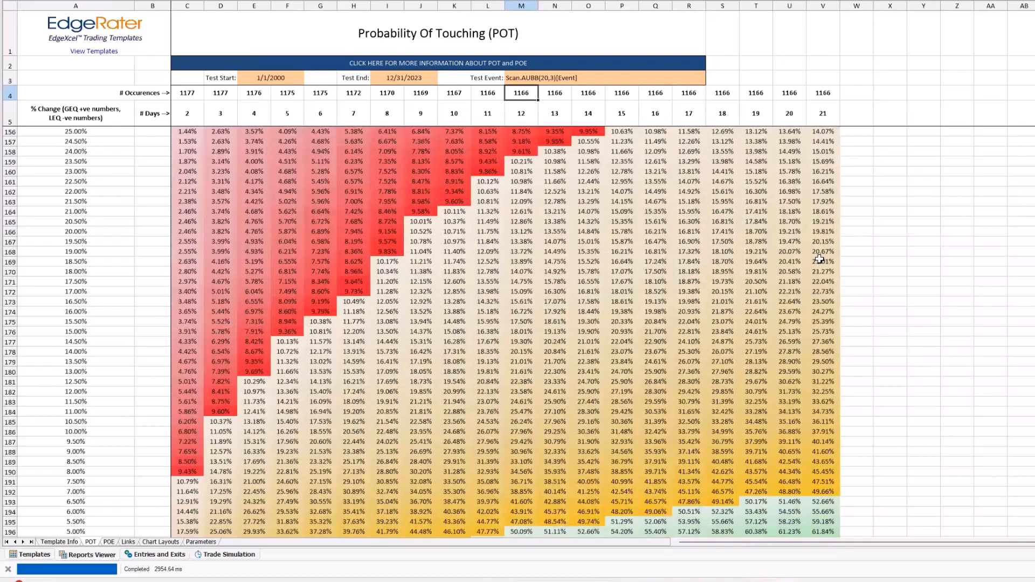
scroll(630, 261, "down", 5)
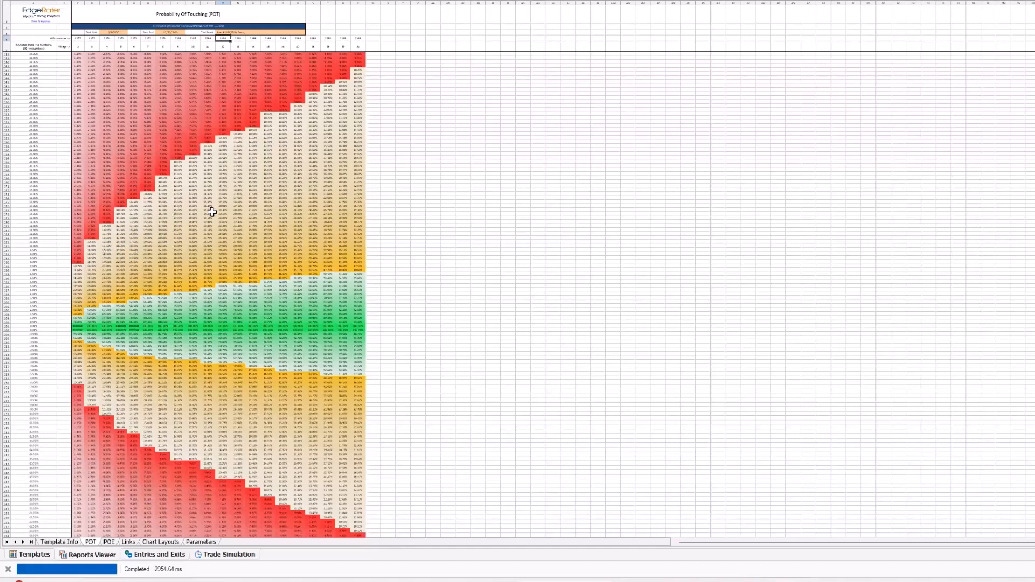
scroll(304, 207, "up", 2)
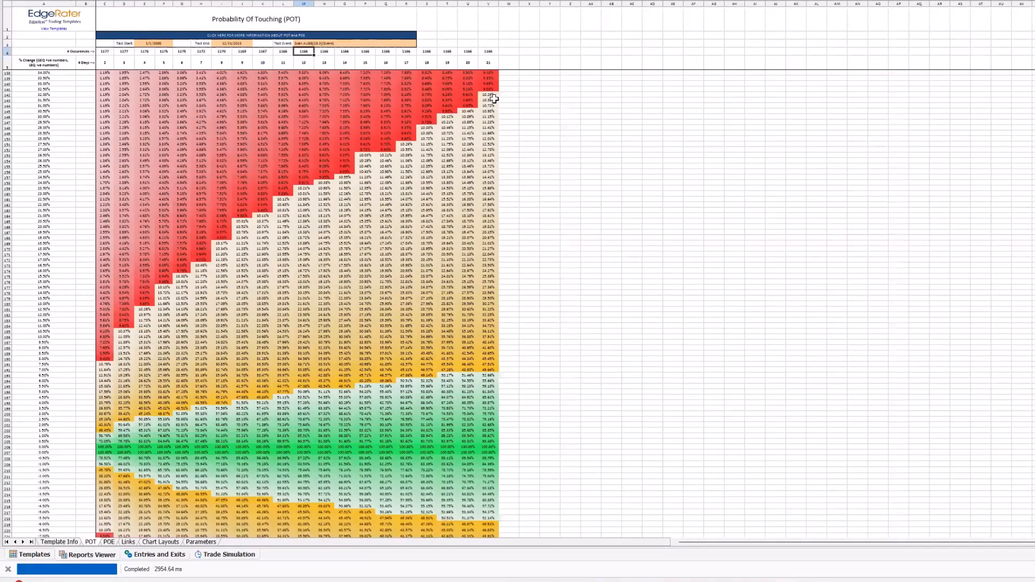
left_click(488, 94)
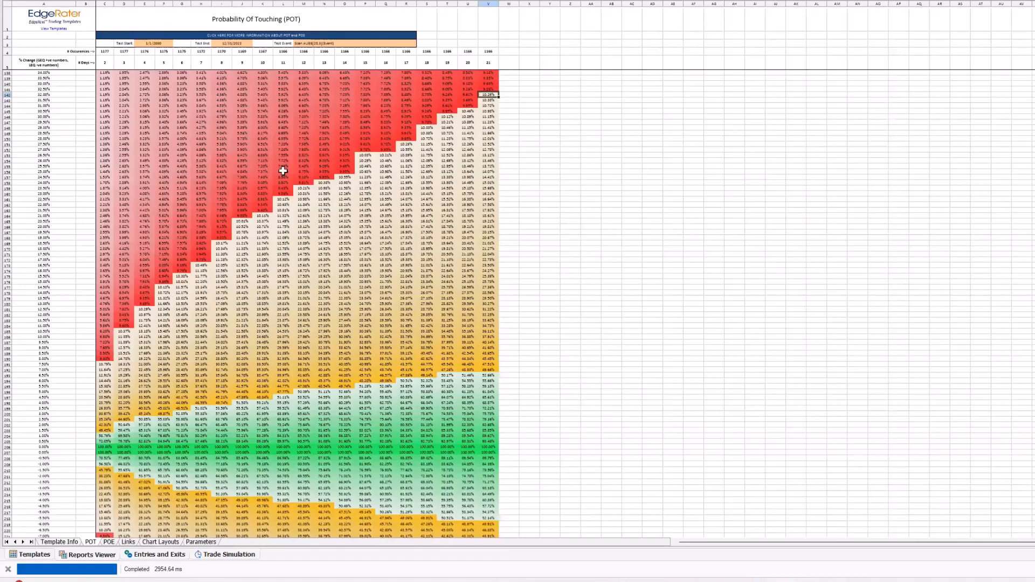
scroll(569, 361, "down", 9)
scroll(509, 363, "down", 11)
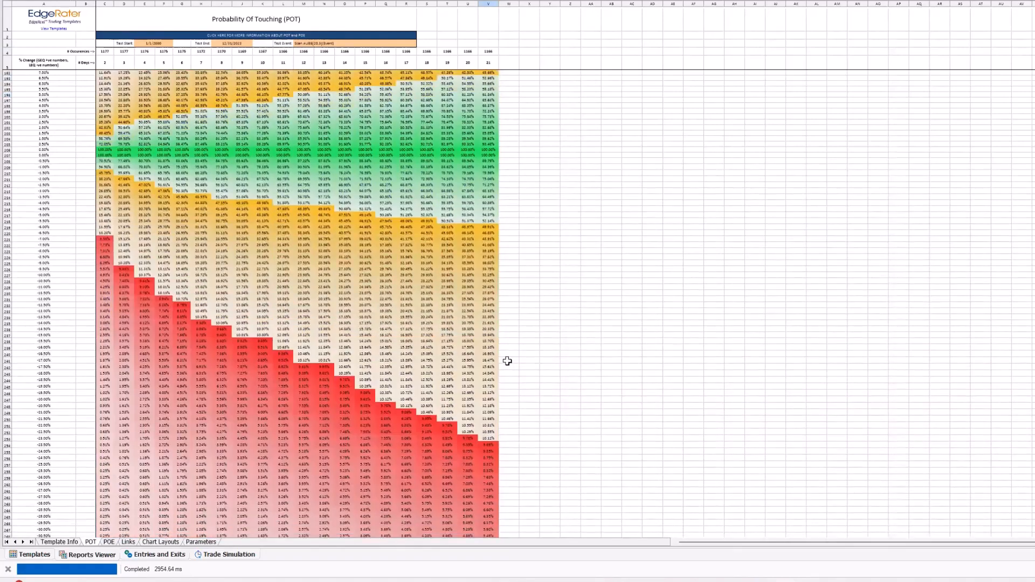
- Mark the 21-day cells at the lower 10% touching boundary in both the Scan.AUBB(20,3) and Scan.AUBB(20,2) probability cones
left_click(491, 406)
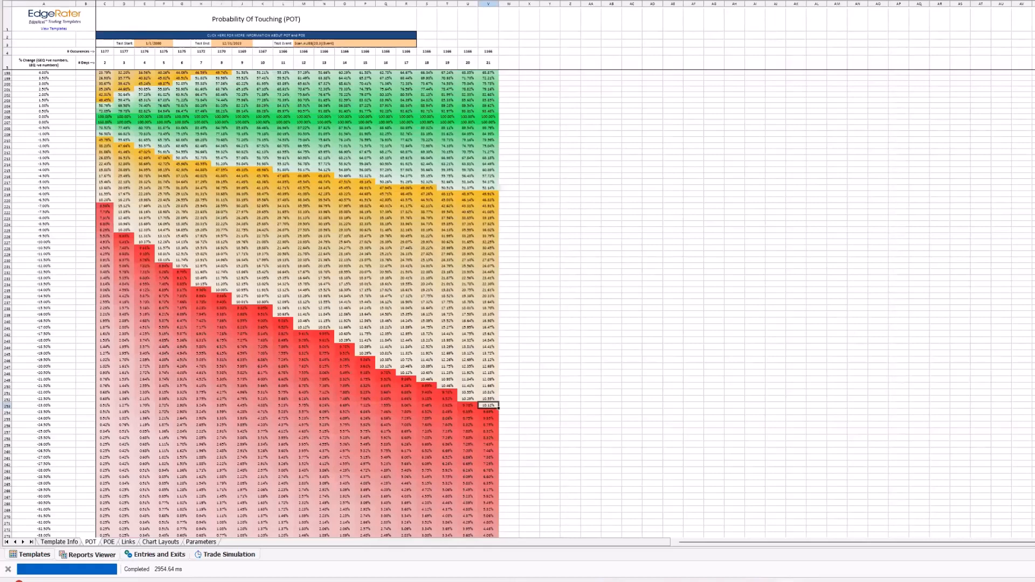
left_click(258, 1)
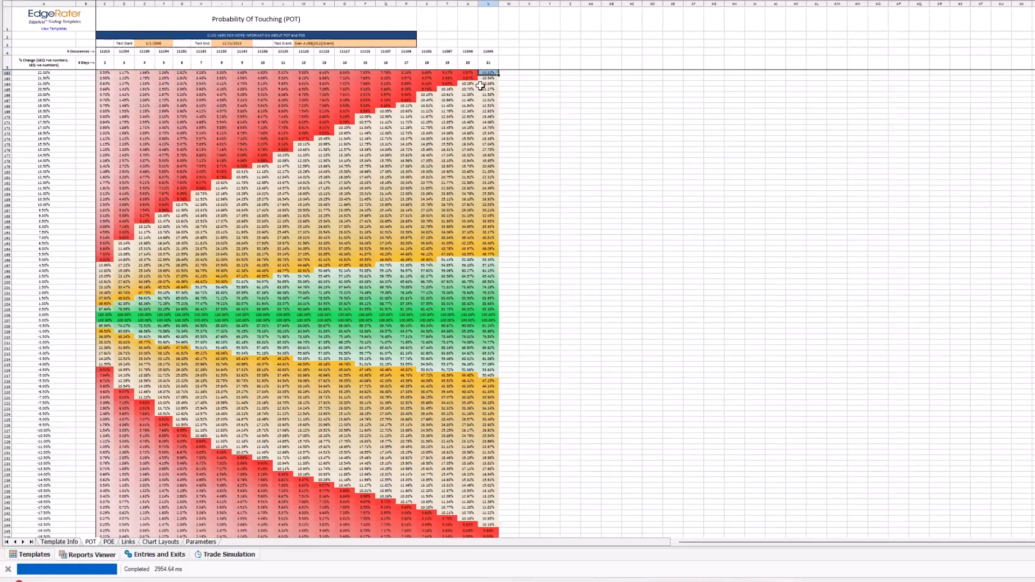
scroll(484, 87, "up", 1)
scroll(521, 427, "down", 2)
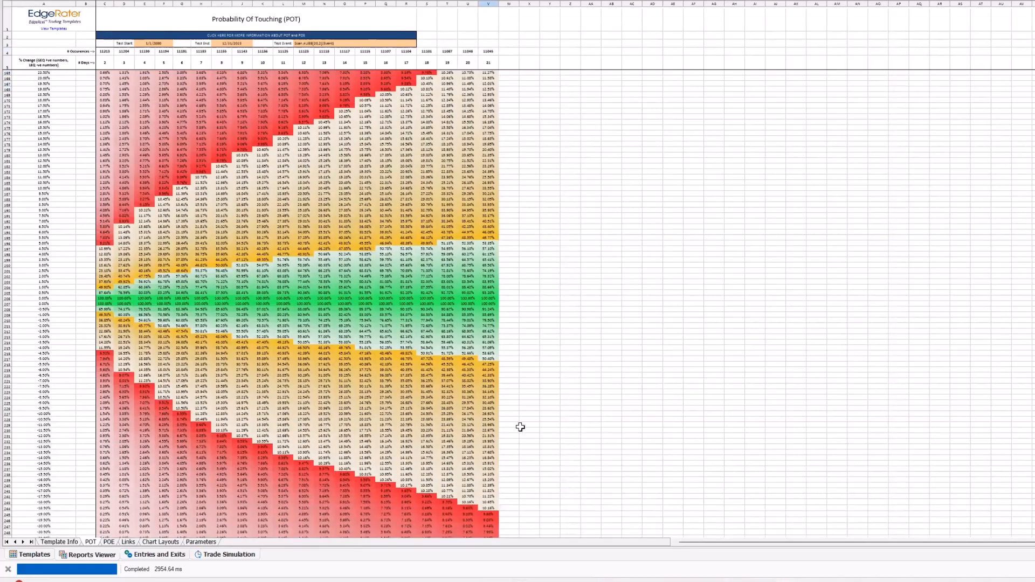
left_click(489, 508)
scroll(473, 292, "down", 2)
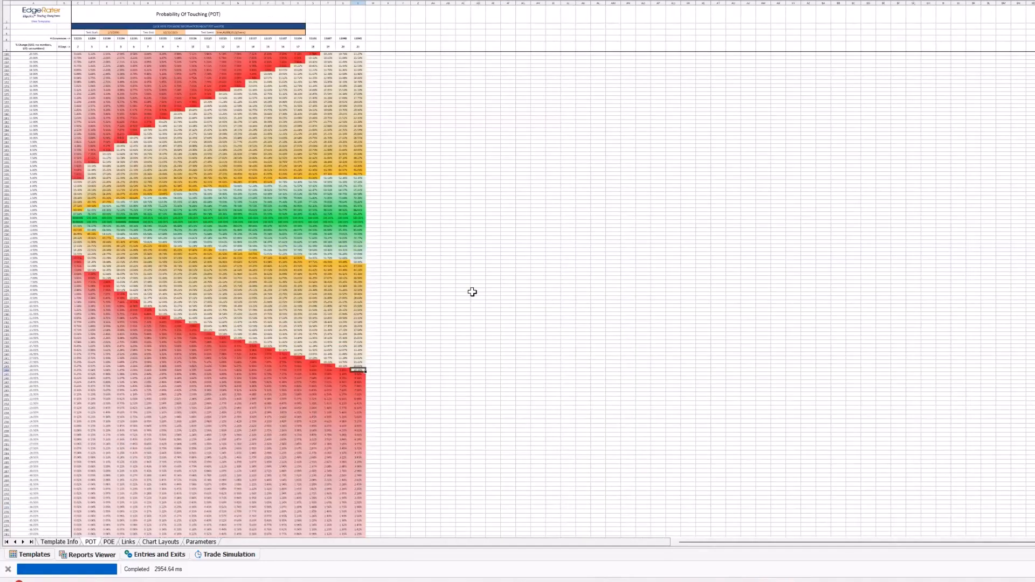
- Compare the full Probability Of Touching cones for Scan.AUBB(20,2) and Scan.AUBB(20,3) by alternating between the two reports
scroll(473, 292, "up", 4)
scroll(578, 252, "up", 2)
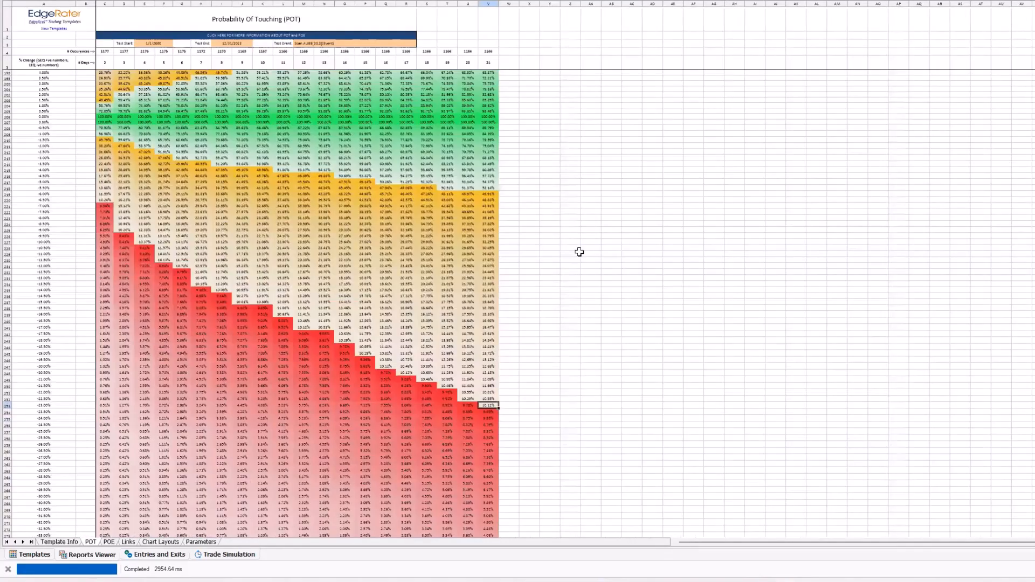
scroll(582, 252, "up", 4)
scroll(582, 252, "down", 2)
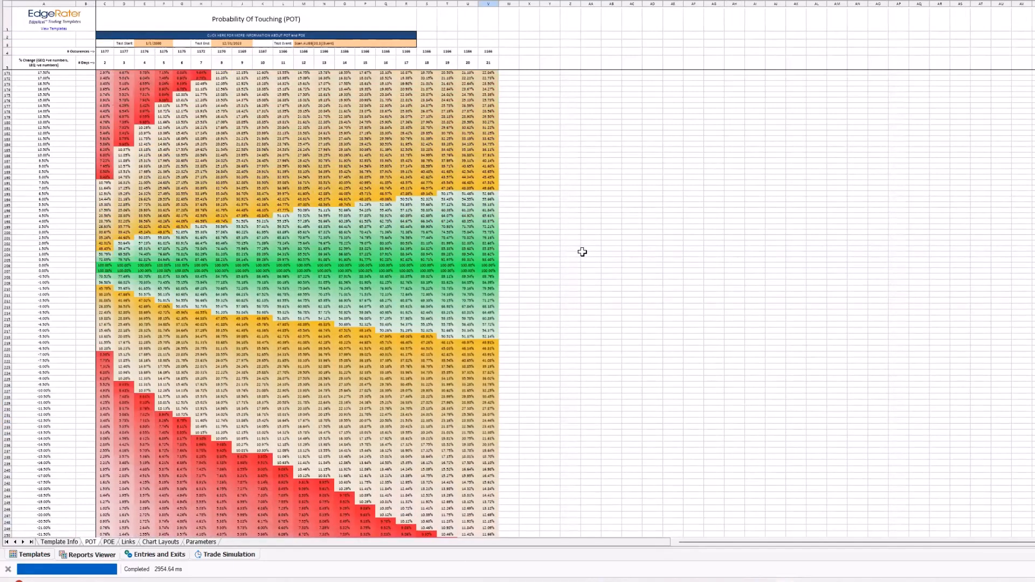
scroll(584, 251, "up", 10)
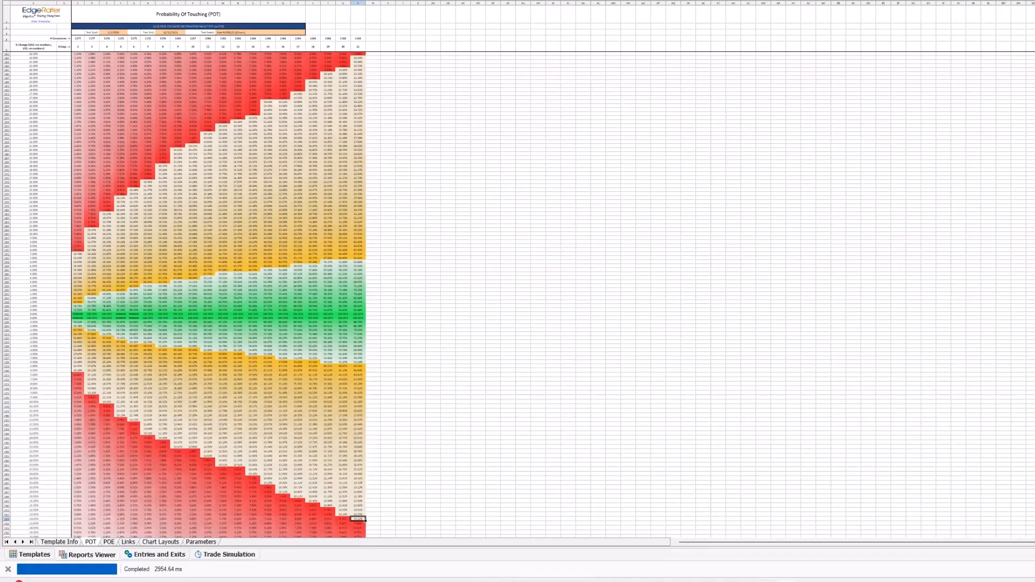
key("ctrl+Tab")
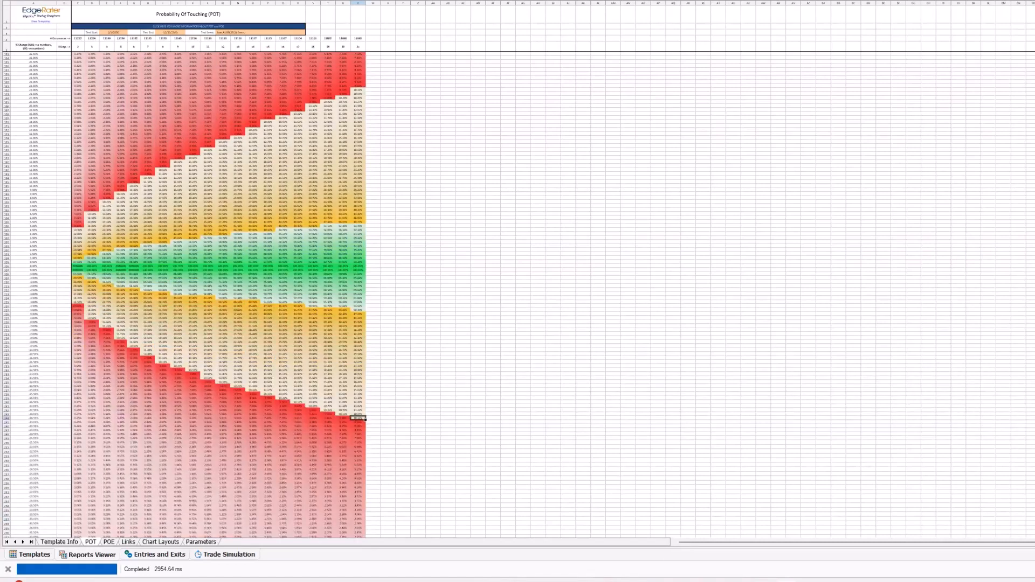
key("ctrl+Tab")
key("ctrl+Tab")
key("ctrl+Tab")
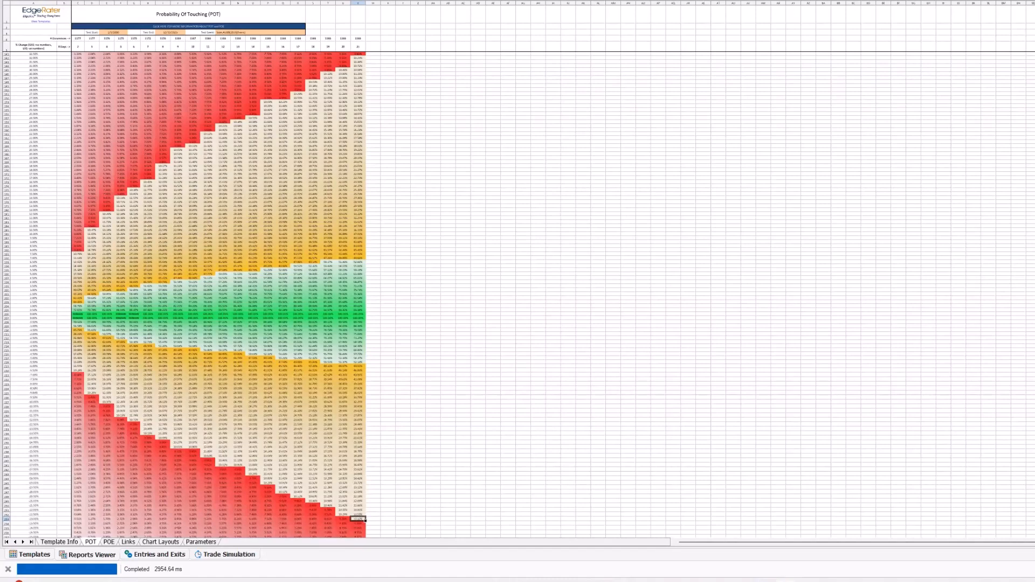
key("ctrl+Tab")
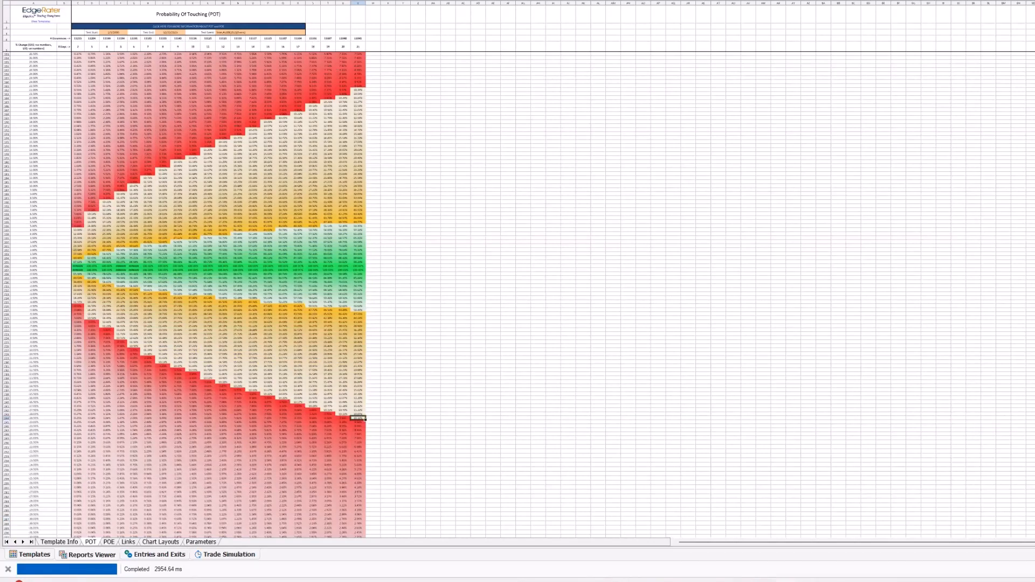
key("ctrl+Tab")
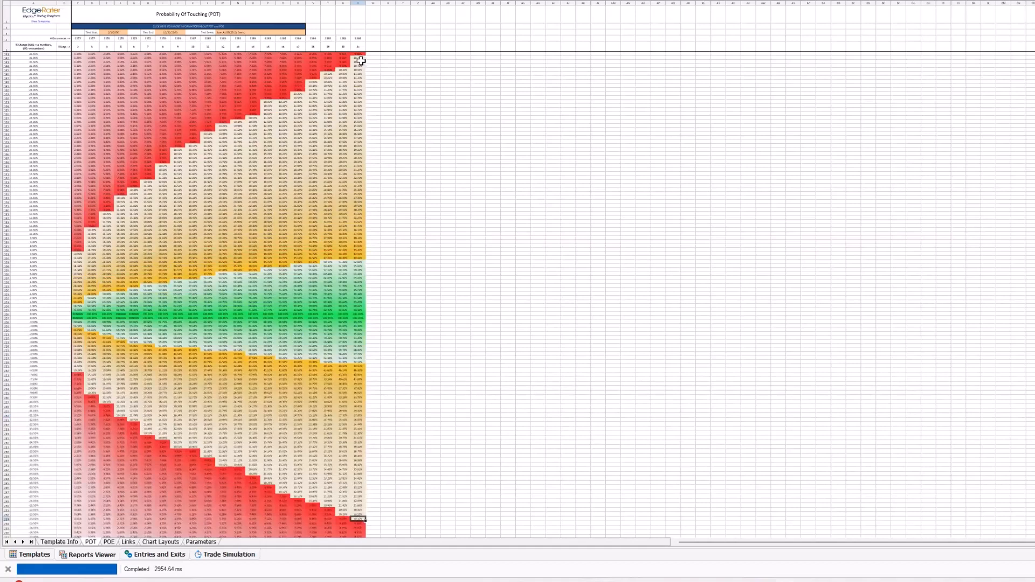
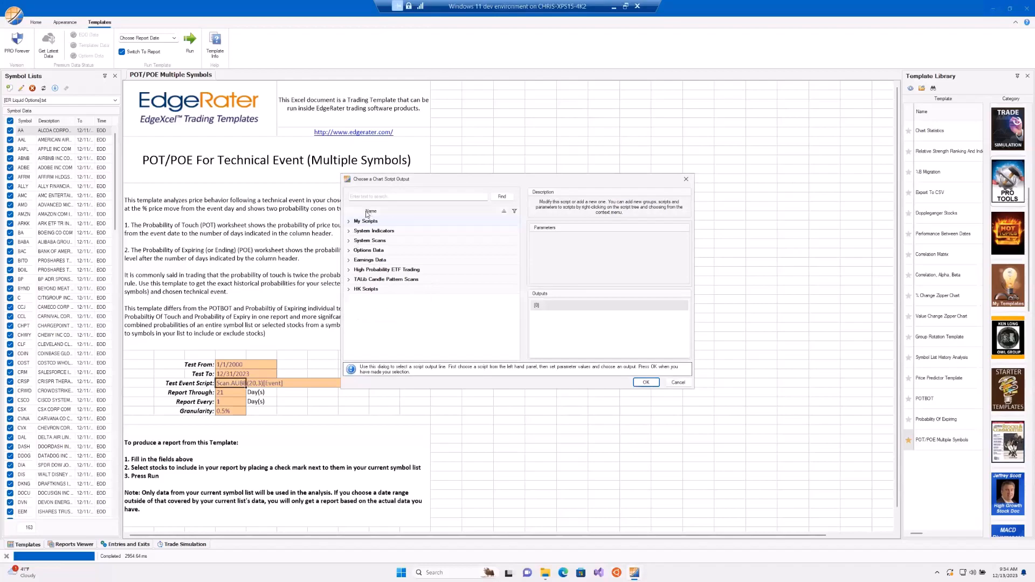
- Examine the System Scans available as test events for the POT/POE template, and close the script chooser without selecting one
left_click(348, 240)
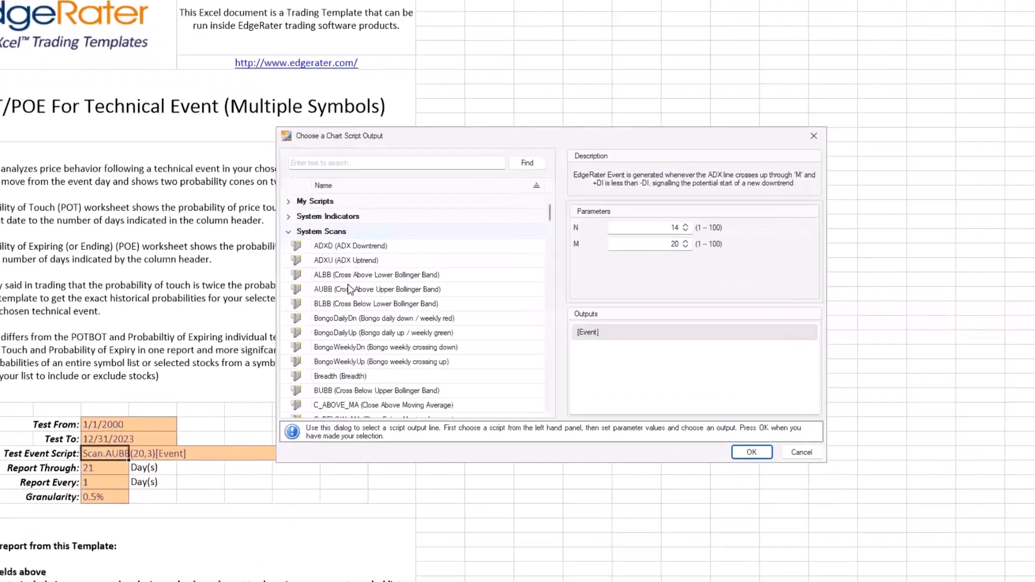
scroll(386, 277, "down", 10)
scroll(329, 290, "down", 20)
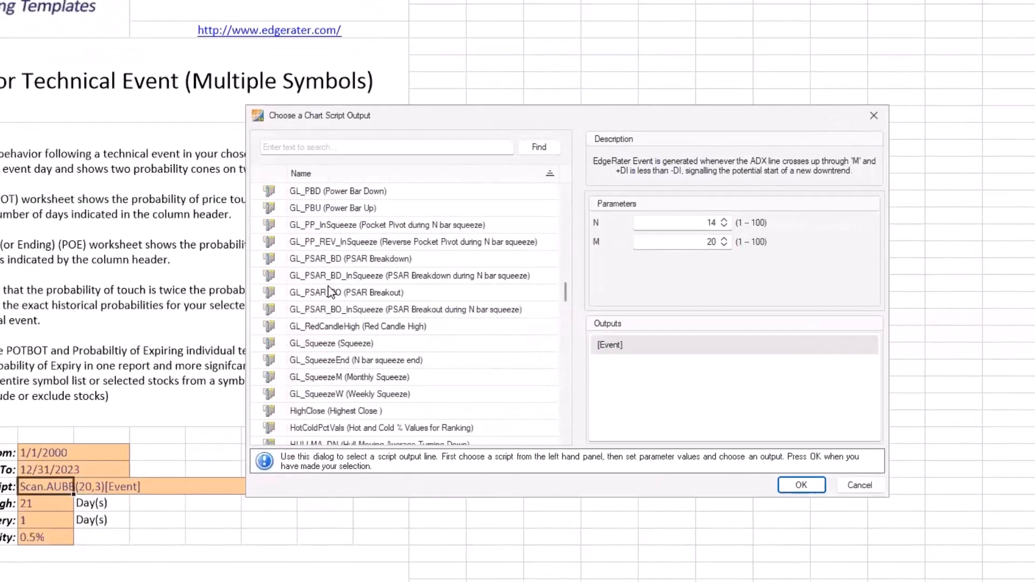
scroll(327, 289, "up", 4)
scroll(326, 290, "up", 20)
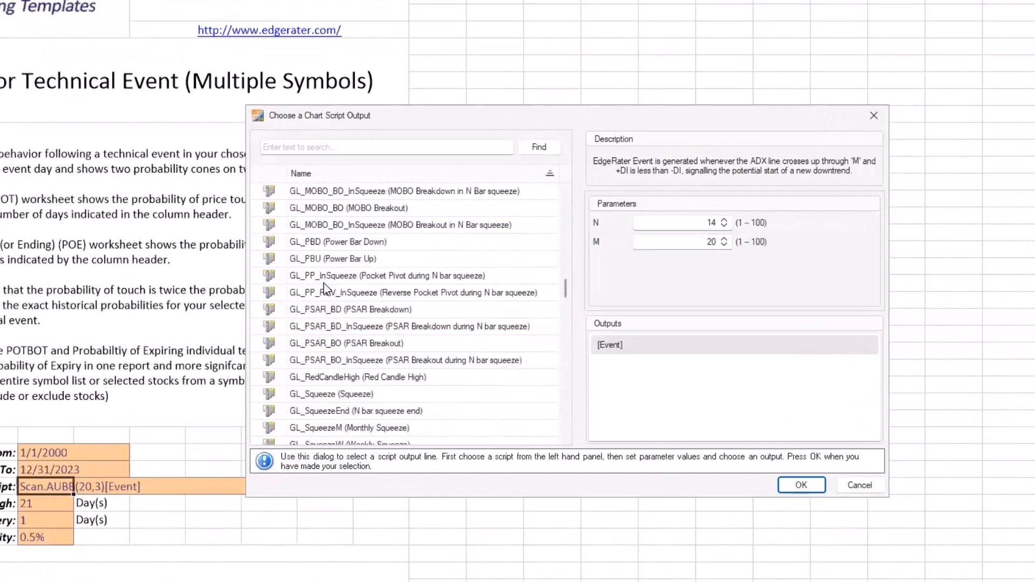
scroll(324, 286, "up", 5)
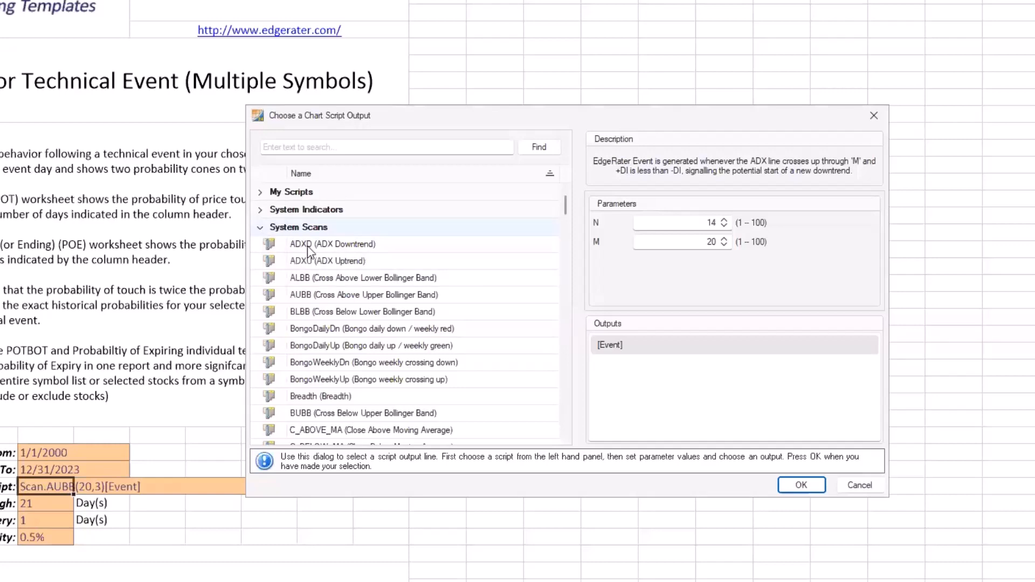
scroll(319, 267, "down", 8)
scroll(319, 267, "down", 5)
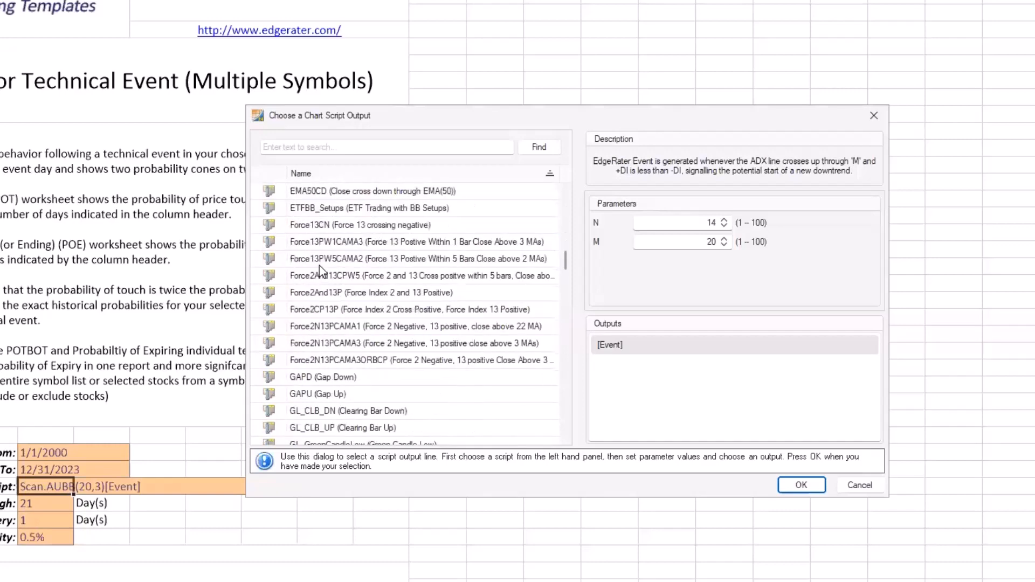
scroll(319, 267, "up", 13)
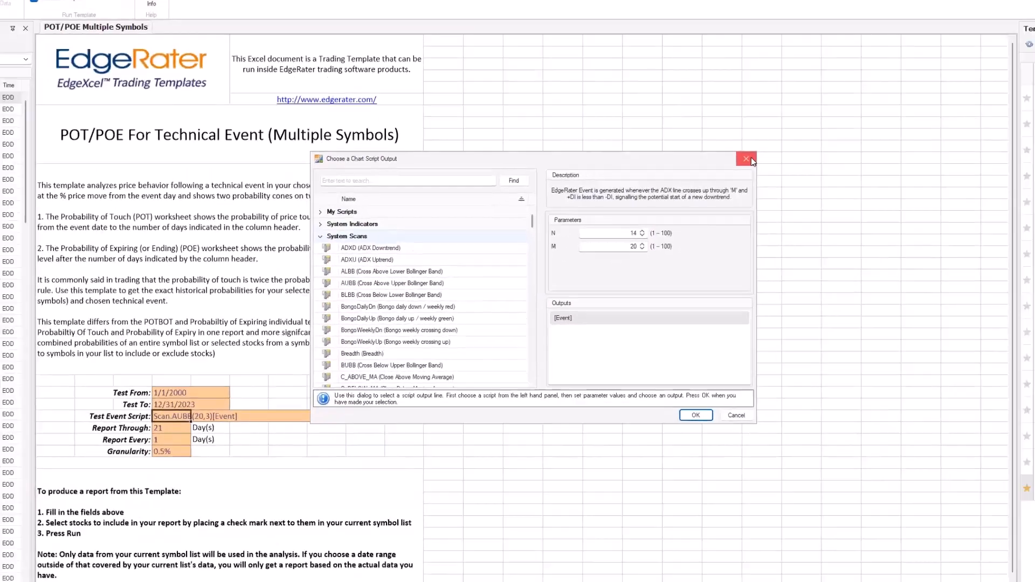
left_click(750, 158)
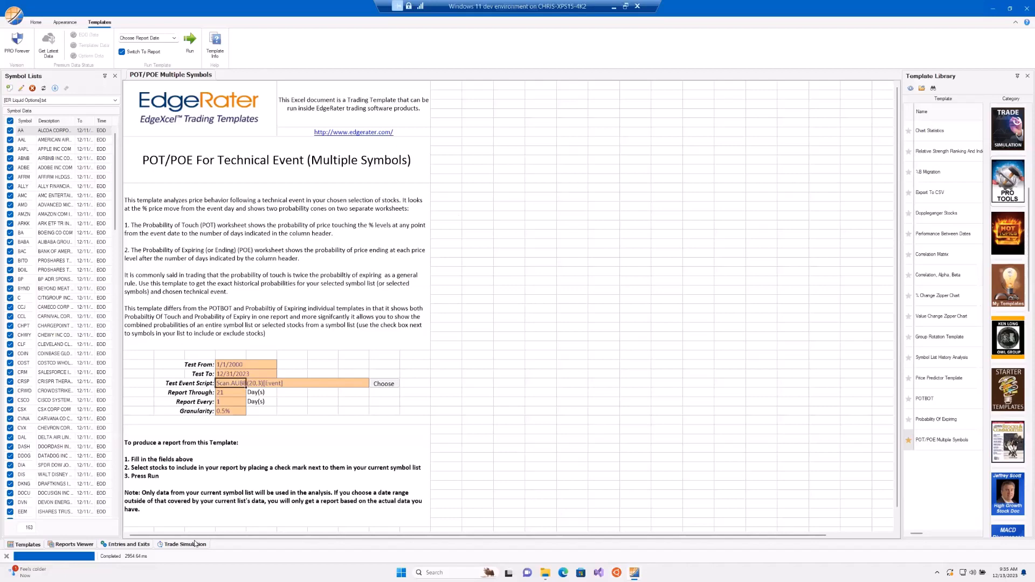
- View the entry signals and the trade summary in a restored, taller window with a wider Simulation Settings area
left_click(130, 546)
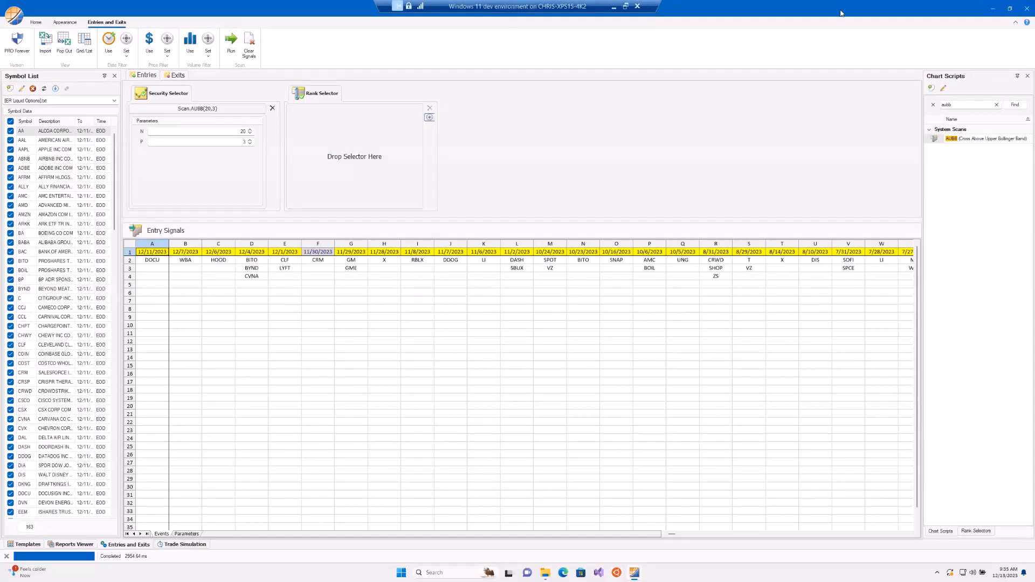
left_click_drag(843, 14, 692, 69)
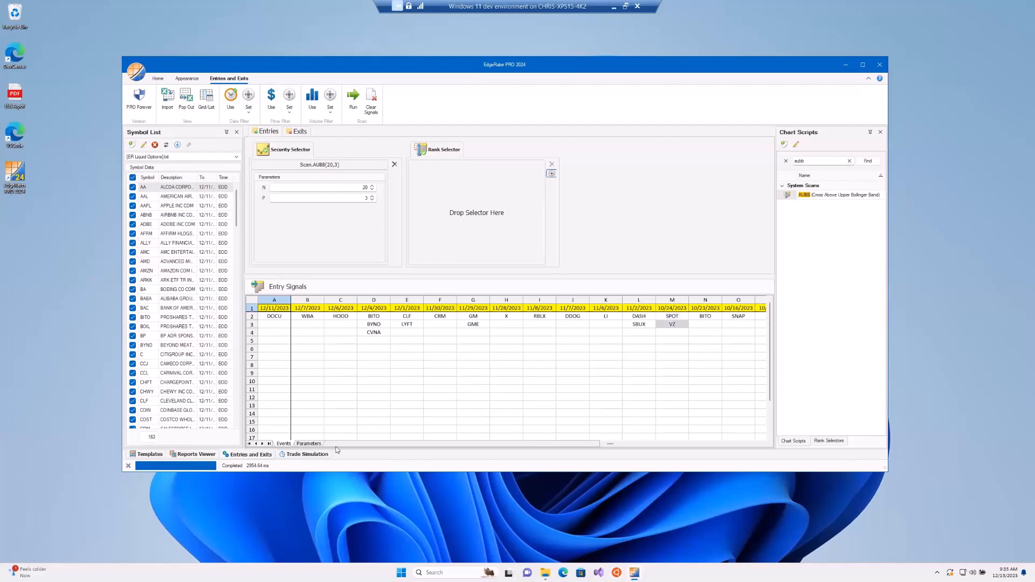
left_click(307, 455)
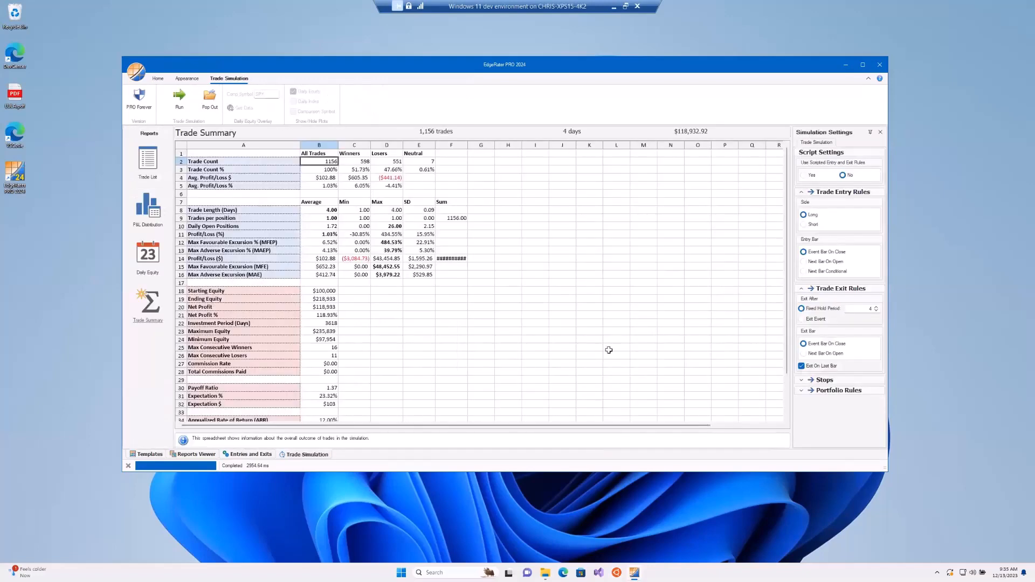
left_click_drag(779, 68, 760, 26)
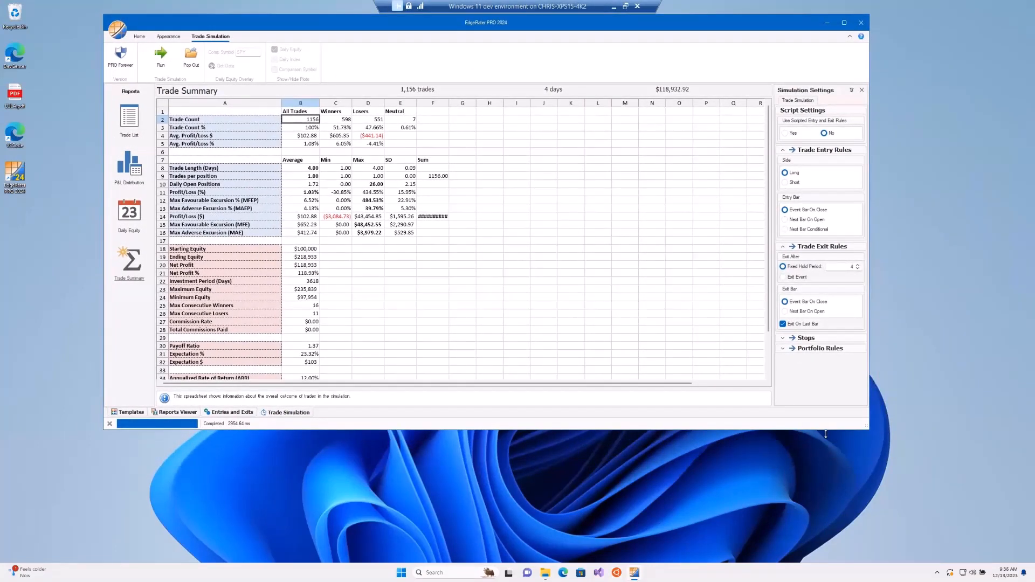
left_click_drag(826, 434, 826, 538)
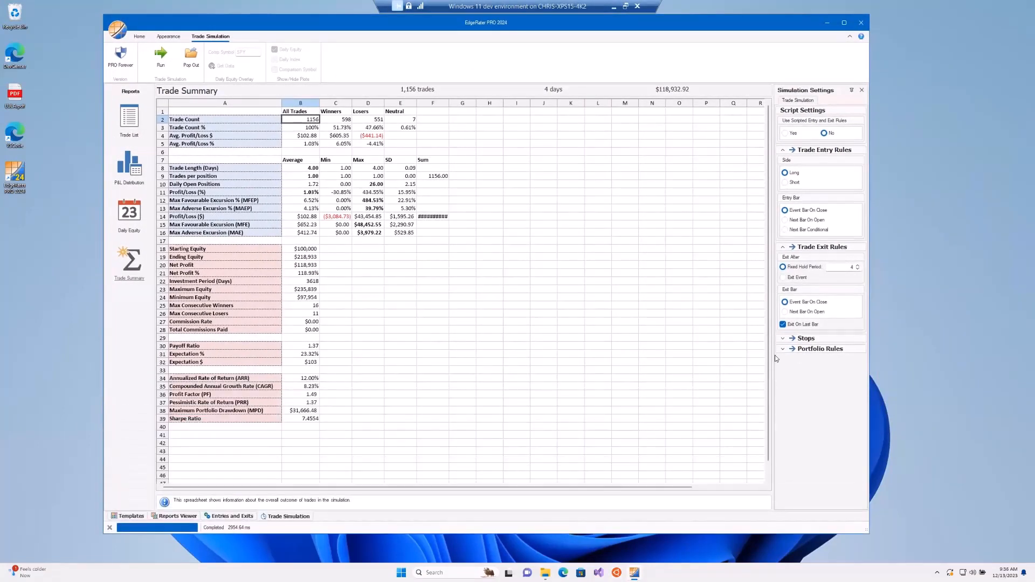
left_click_drag(773, 356, 720, 355)
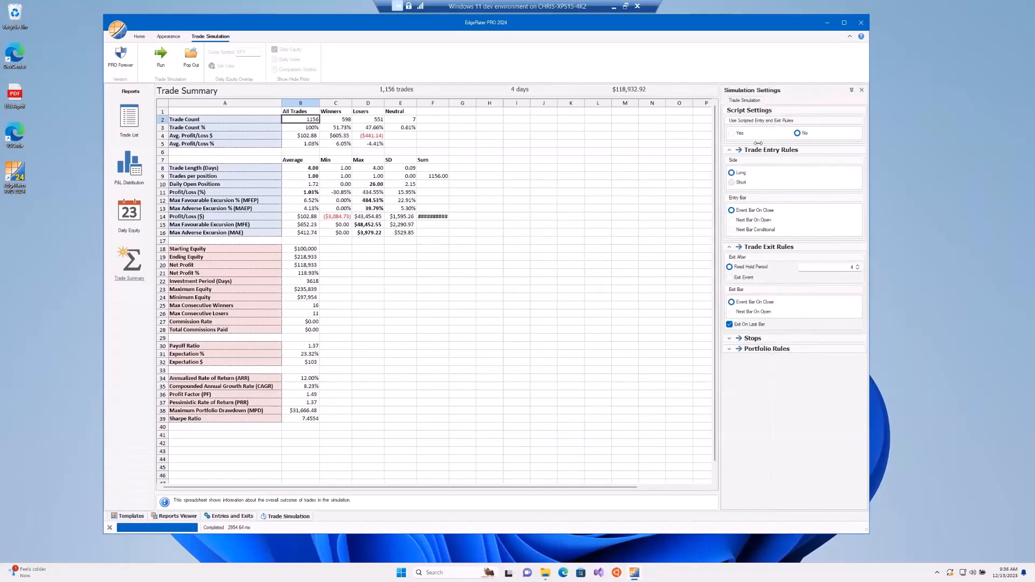
- Expand the Stops and Portfolio Rules simulation settings and examine their options
left_click(730, 339)
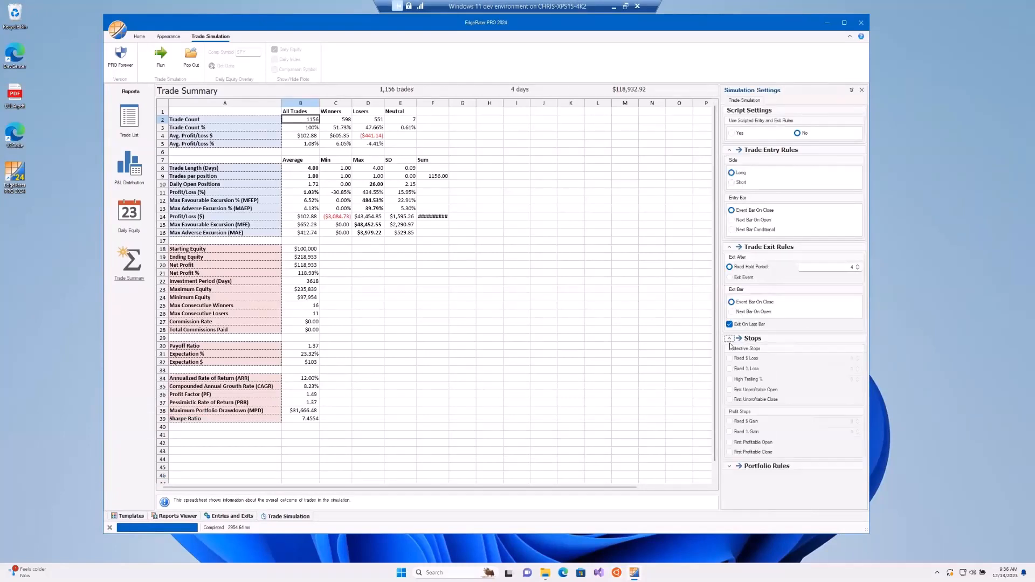
left_click(729, 466)
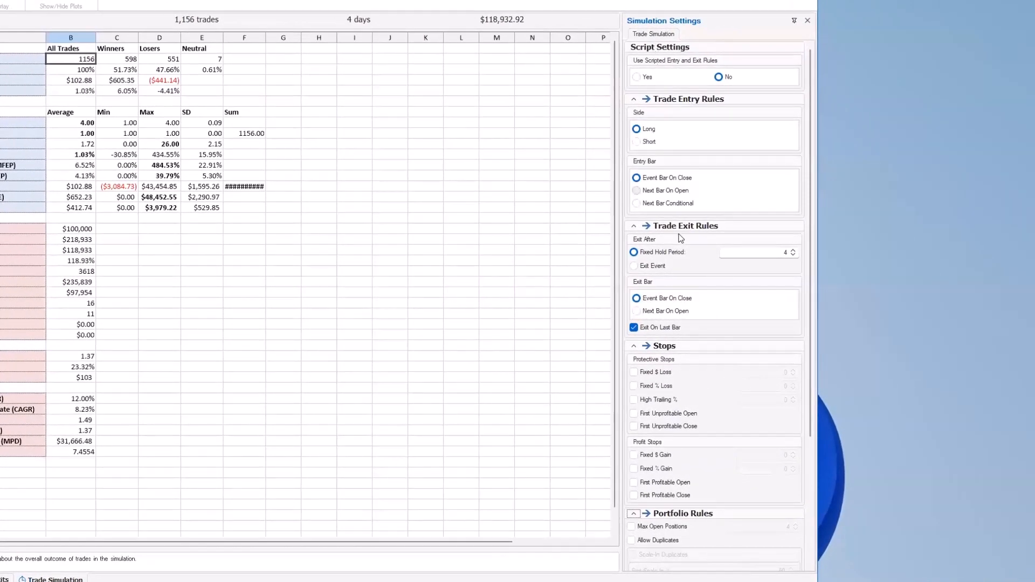
scroll(681, 239, "down", 2)
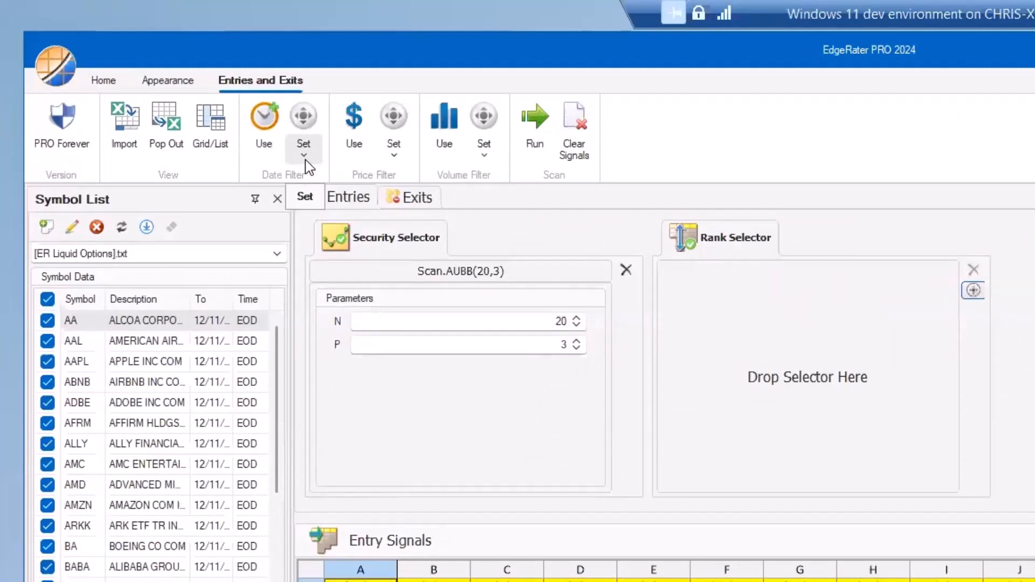
- Try the entry scan's date filter, examining its From, To and Custom range settings, and switch the filter back off
left_click(304, 155)
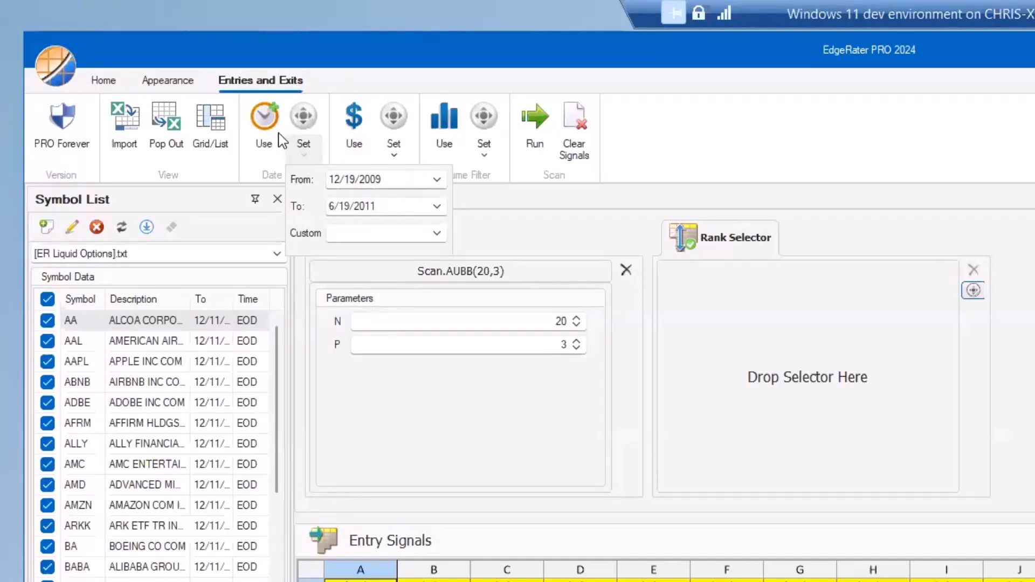
left_click(265, 141)
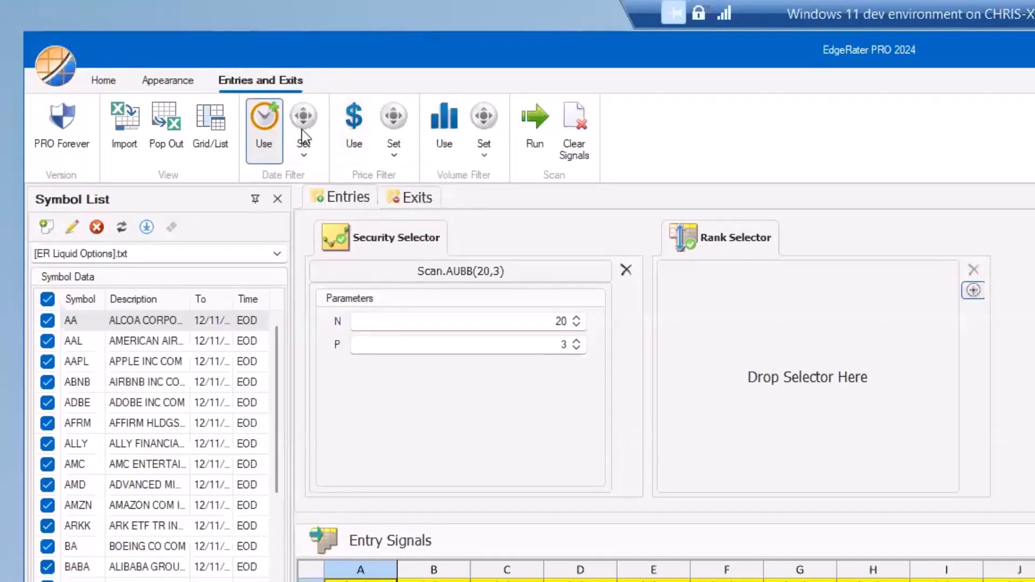
left_click(309, 157)
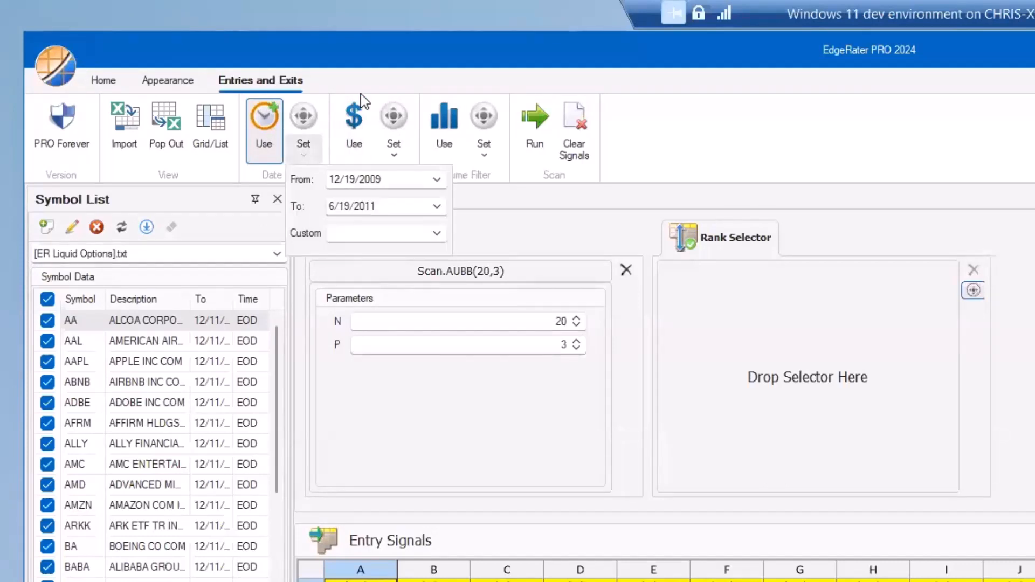
left_click(374, 81)
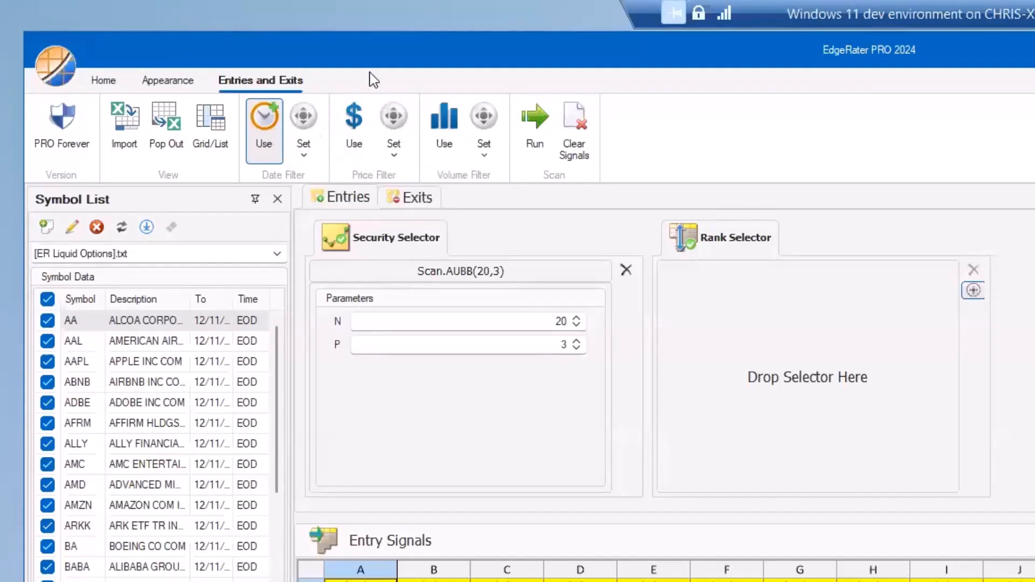
left_click(257, 144)
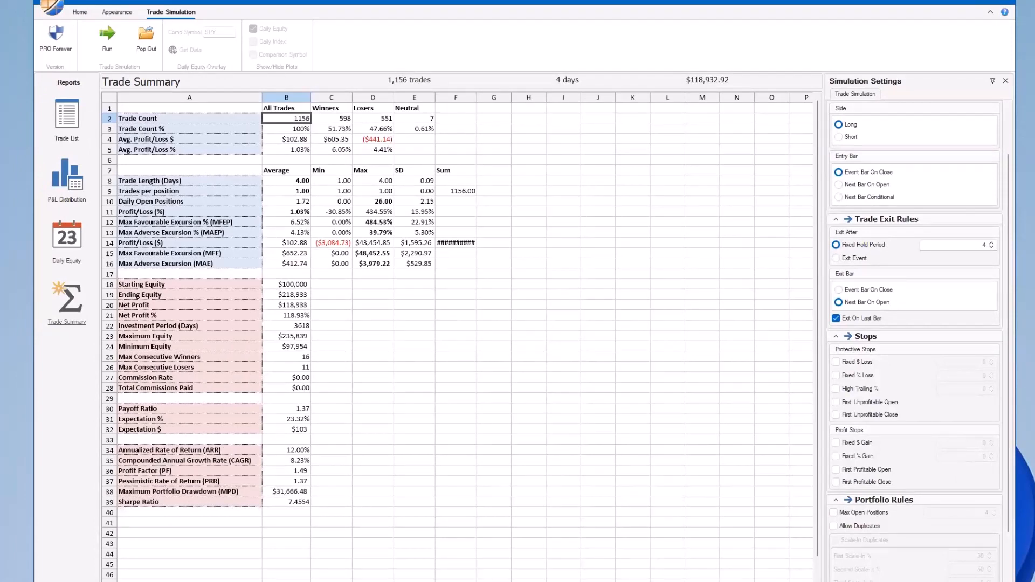
- Switch to File Explorer and open the System folder inside Trade Simulations to examine the simulation workbooks
left_click(593, 581)
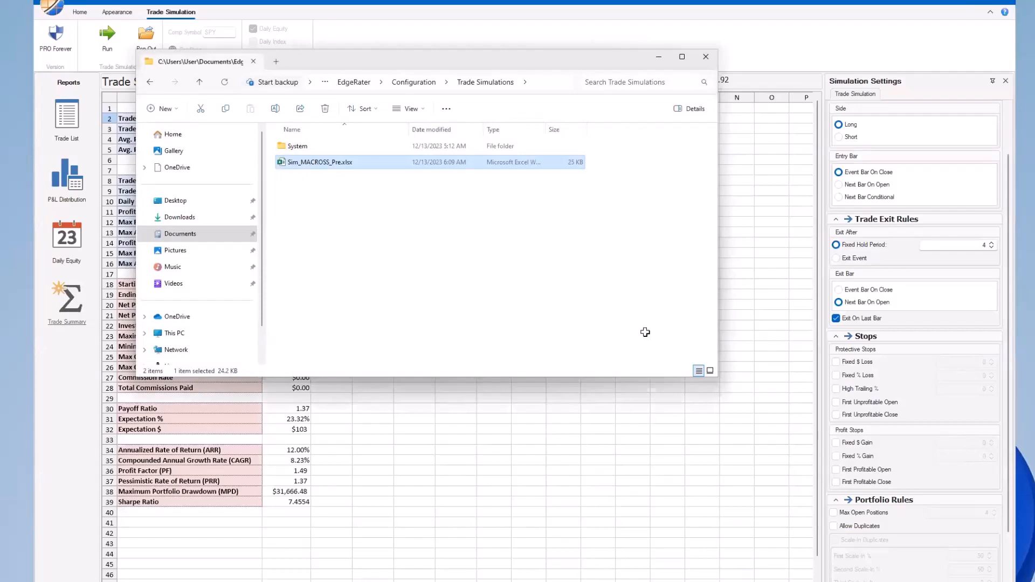
double_click(296, 148)
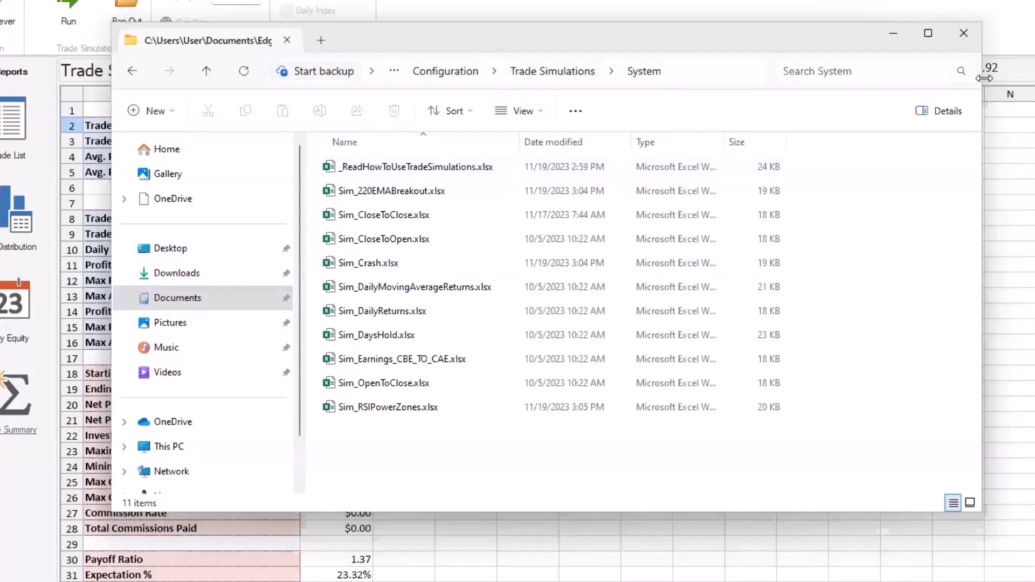
- Widen the File Explorer window, open _ReadHowToUseTradeSimulations.xlsx from the System folder, and move the workbook window up
left_click_drag(983, 78, 1034, 78)
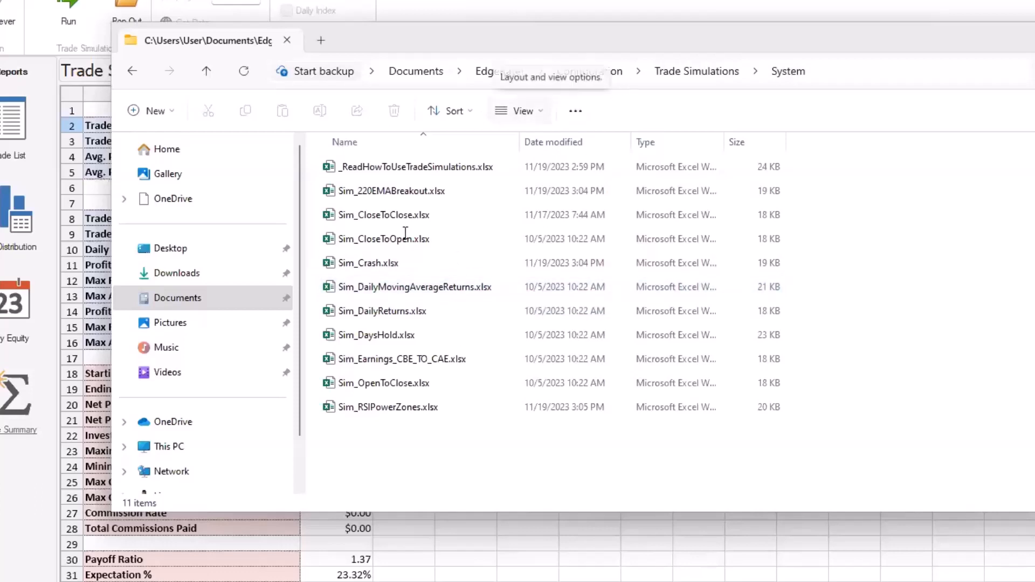
left_click(336, 168)
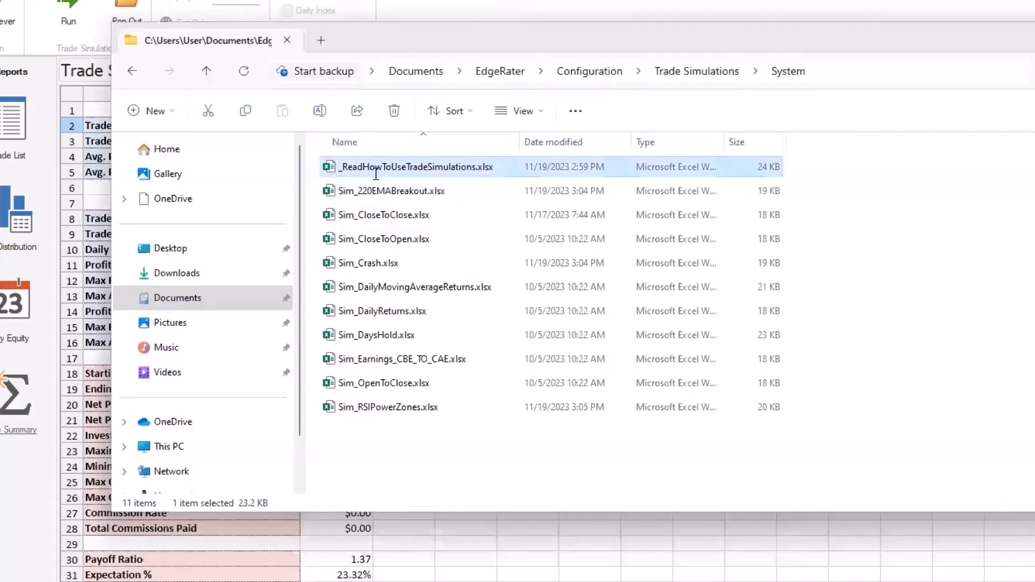
double_click(335, 169)
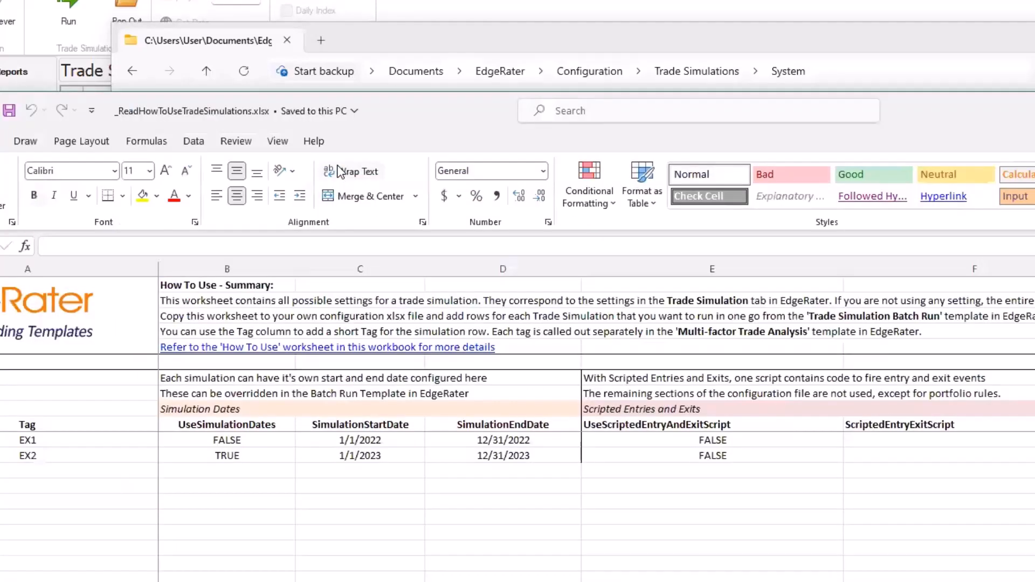
left_click_drag(416, 83, 407, 4)
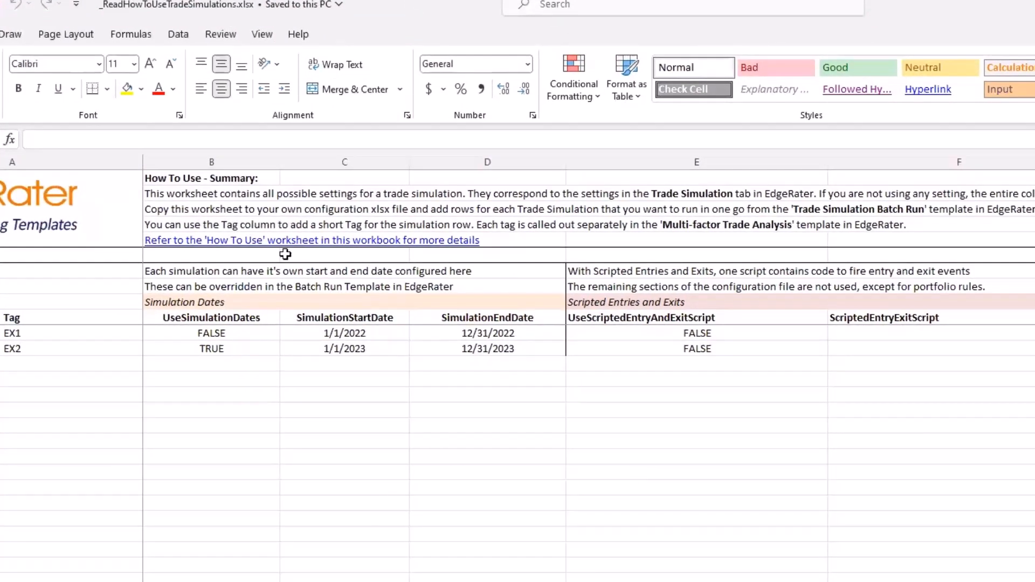
- Examine the EX1 row's settings across the Simulation Settings sheet, from simulation dates and entries through stops and portfolio rules
left_click(194, 158)
left_click(1, 333)
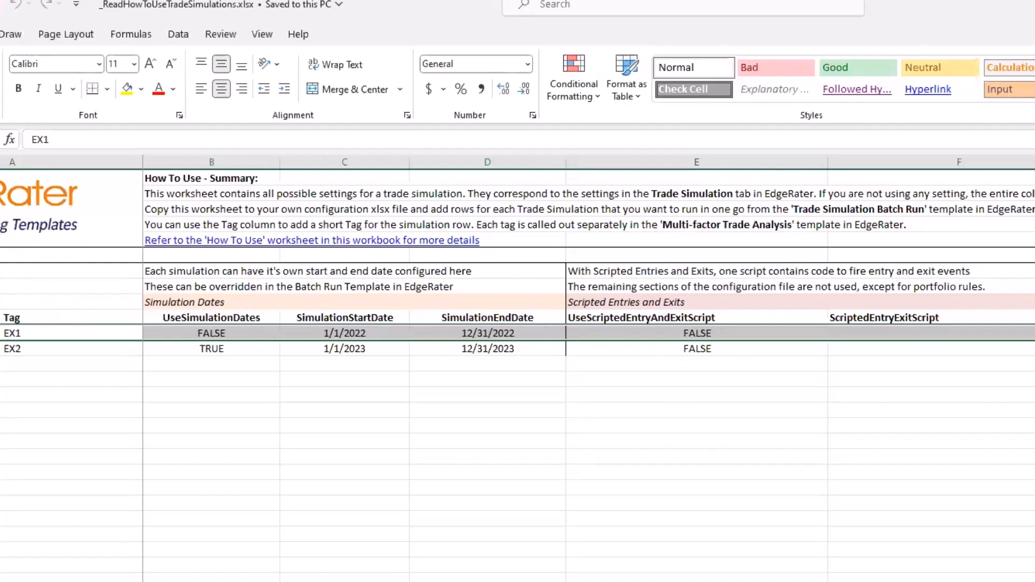
scroll(588, 367, "right", 3)
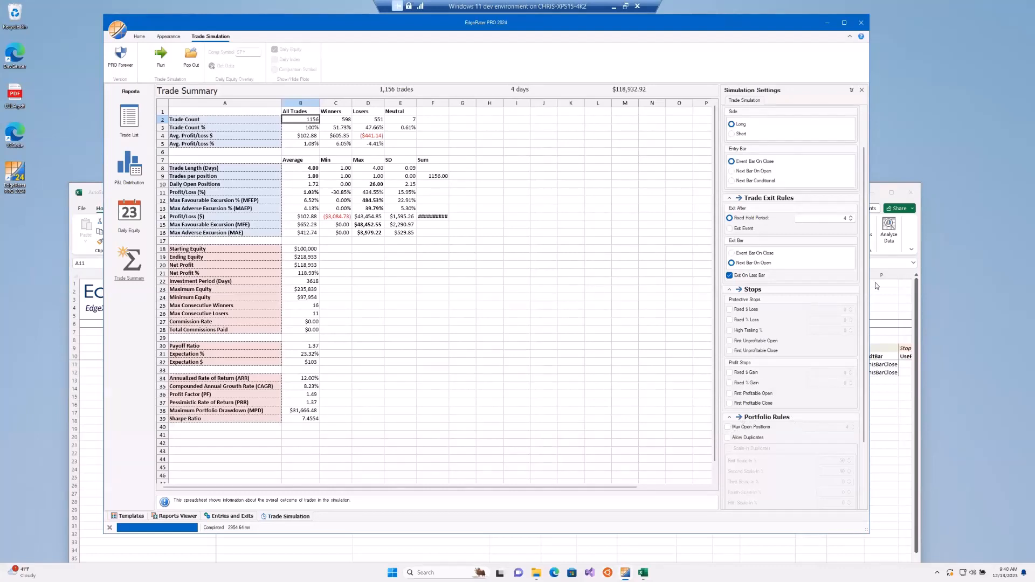
left_click(917, 282)
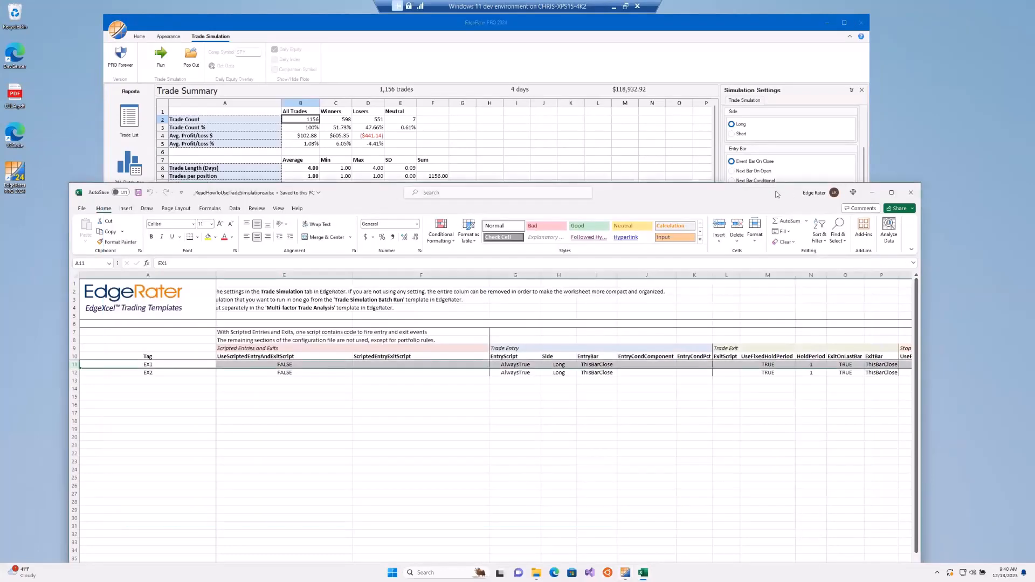
left_click_drag(778, 194, 736, 61)
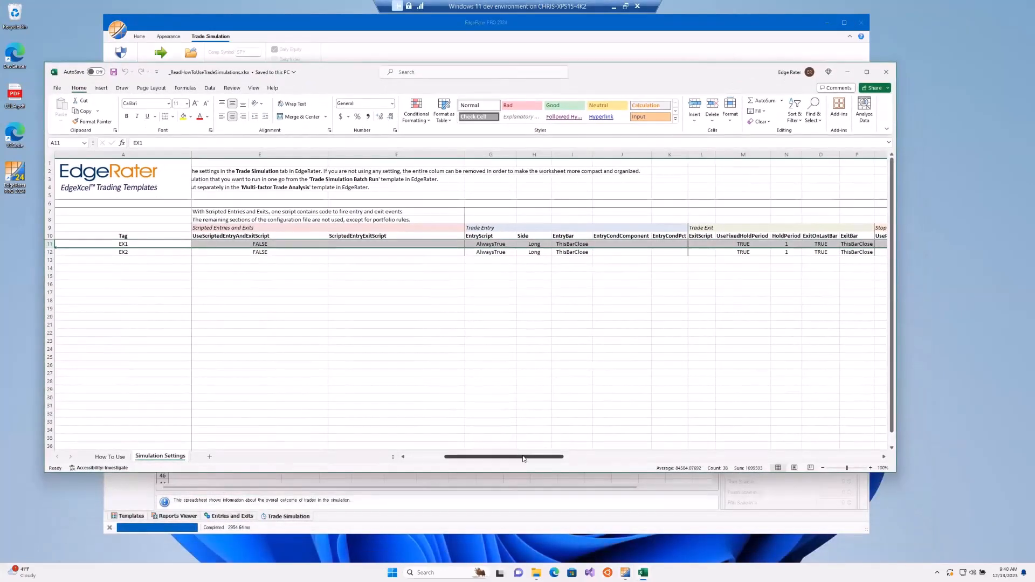
left_click_drag(528, 457, 650, 458)
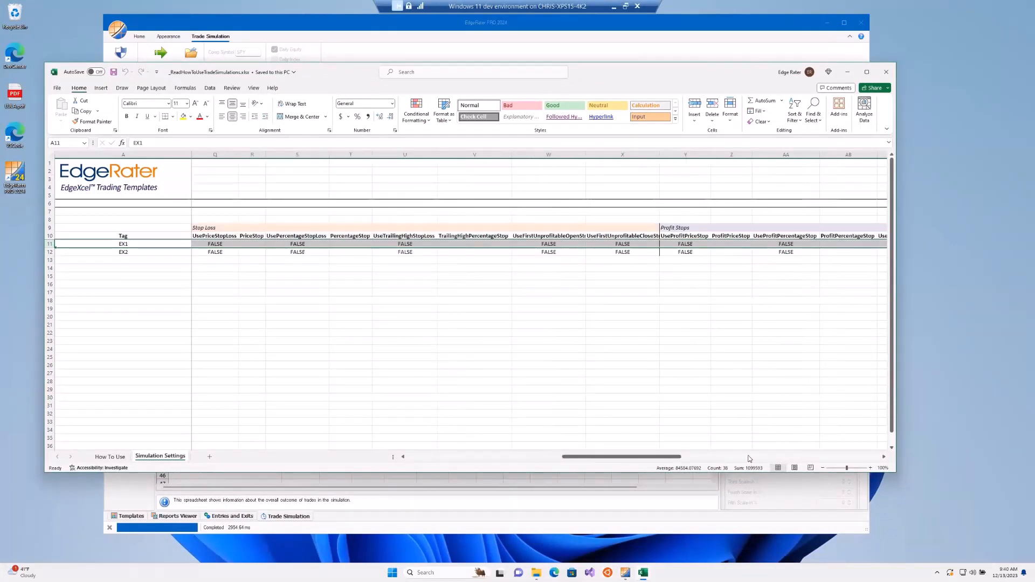
left_click(751, 459)
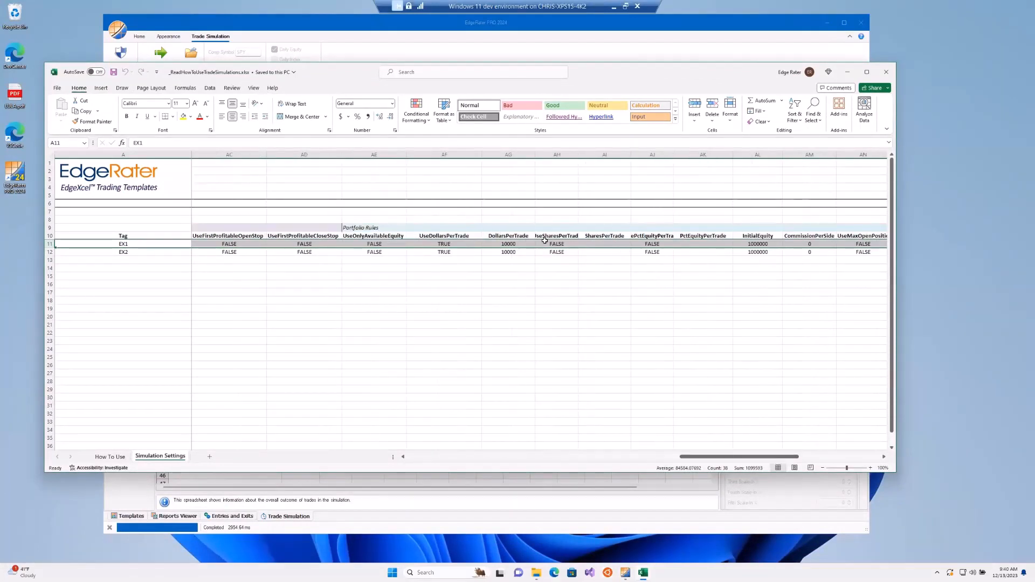
left_click(863, 457)
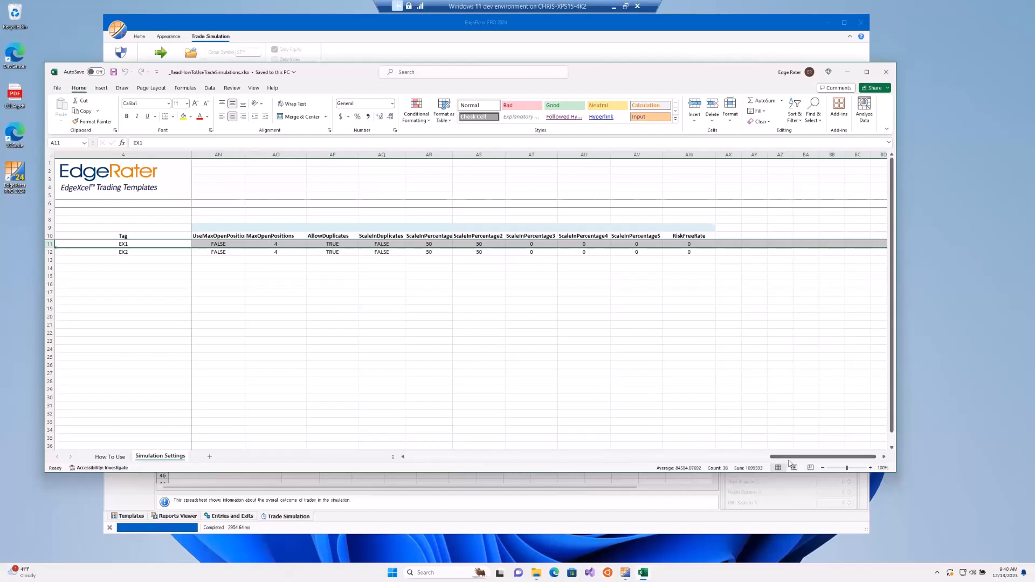
left_click_drag(779, 457, 413, 440)
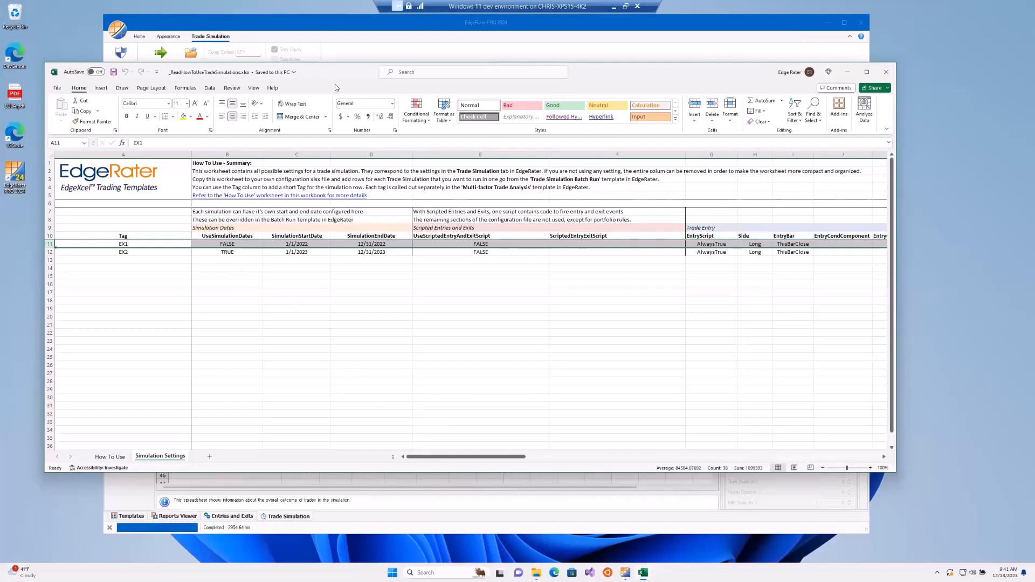
left_click_drag(336, 88, 343, 89)
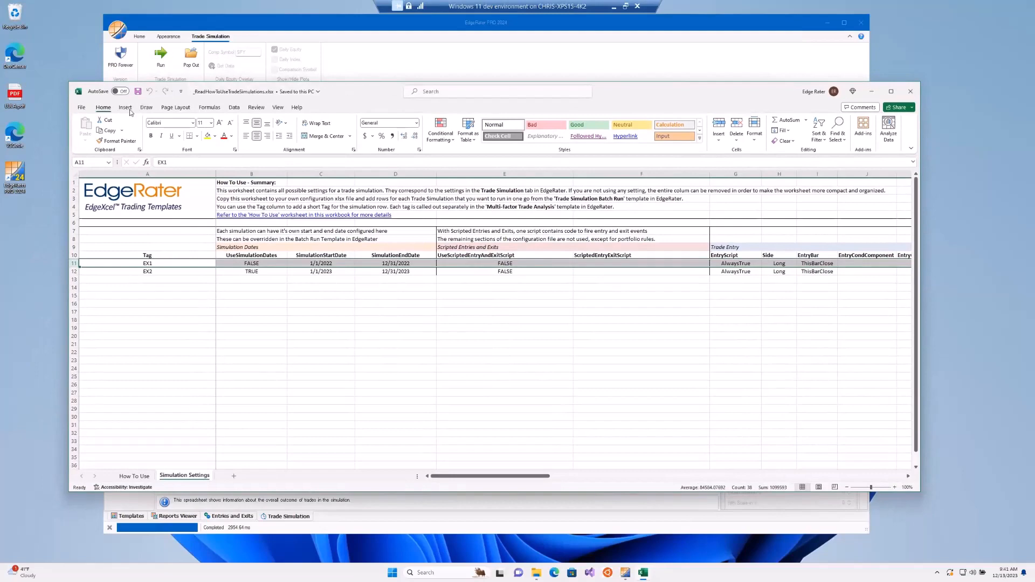
- Save a copy of the workbook as SIM_MOVAVGCROSS in the Trade Simulations folder
left_click(86, 110)
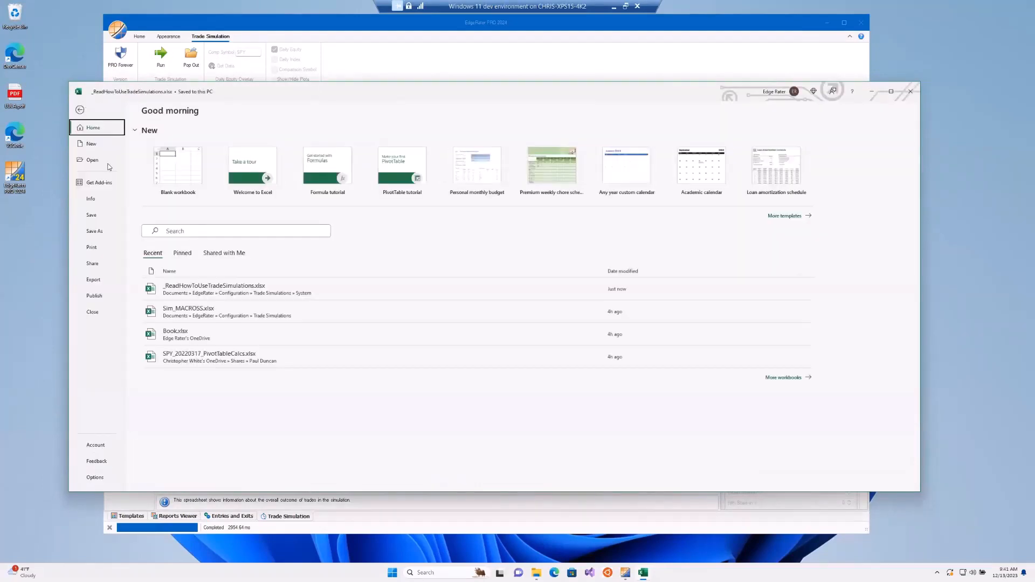
left_click(96, 232)
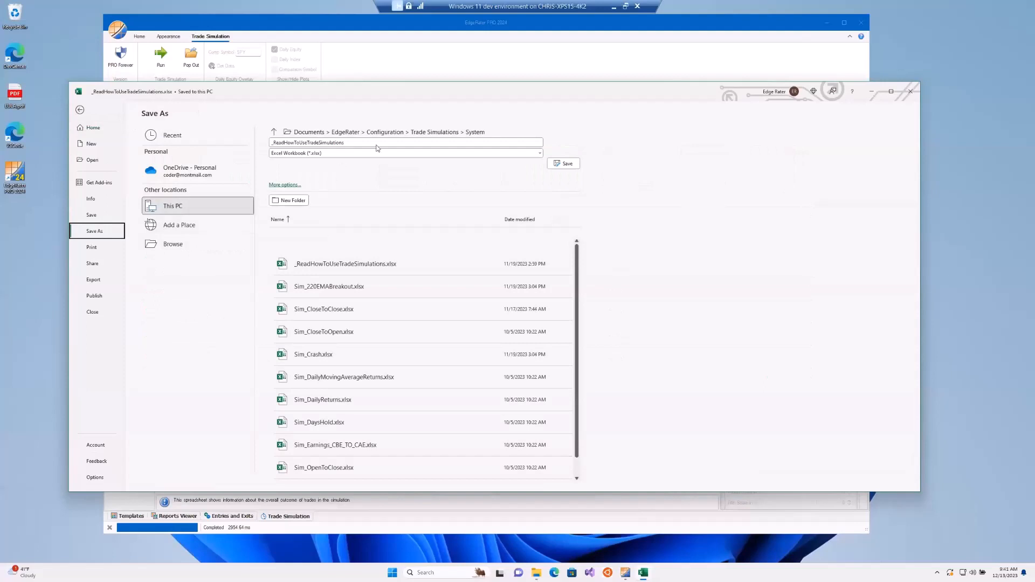
left_click(431, 135)
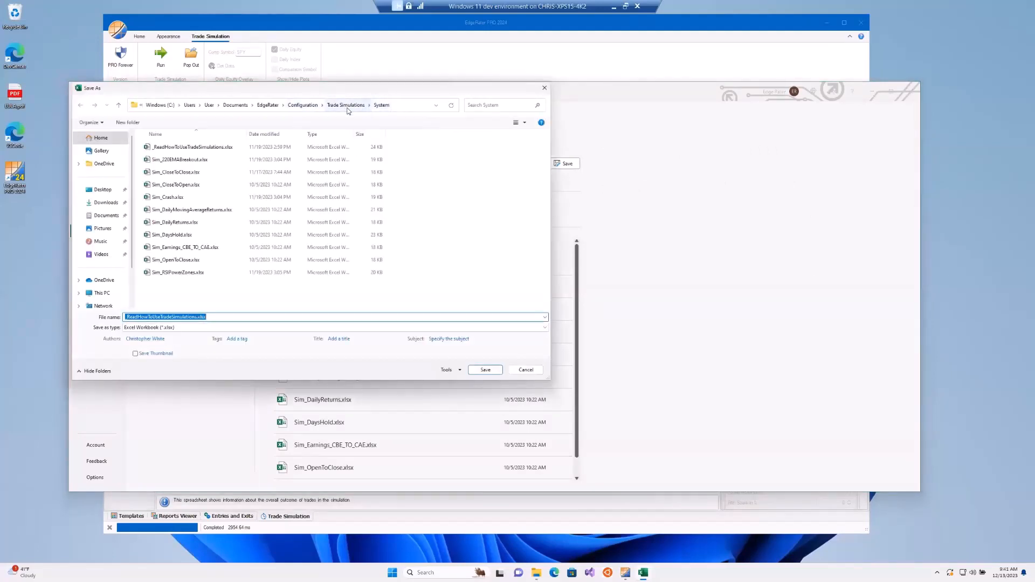
left_click(346, 105)
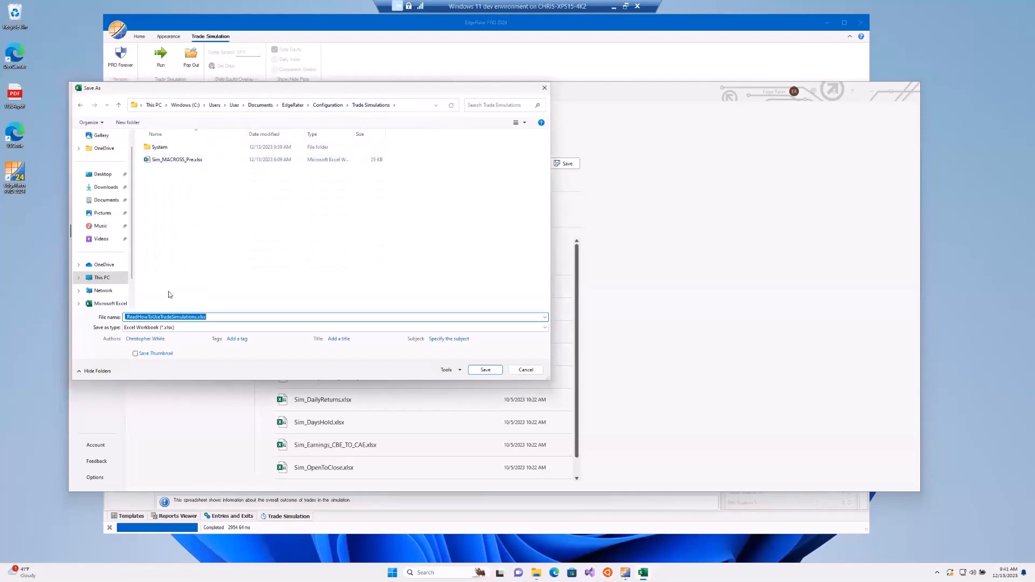
type("Si")
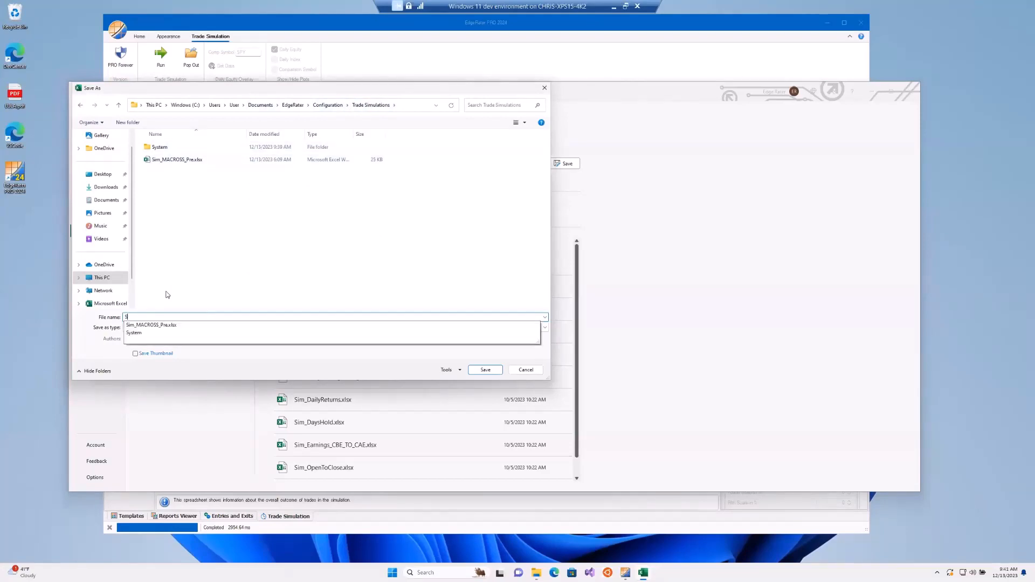
key("BackSpace")
key("BackSpace")
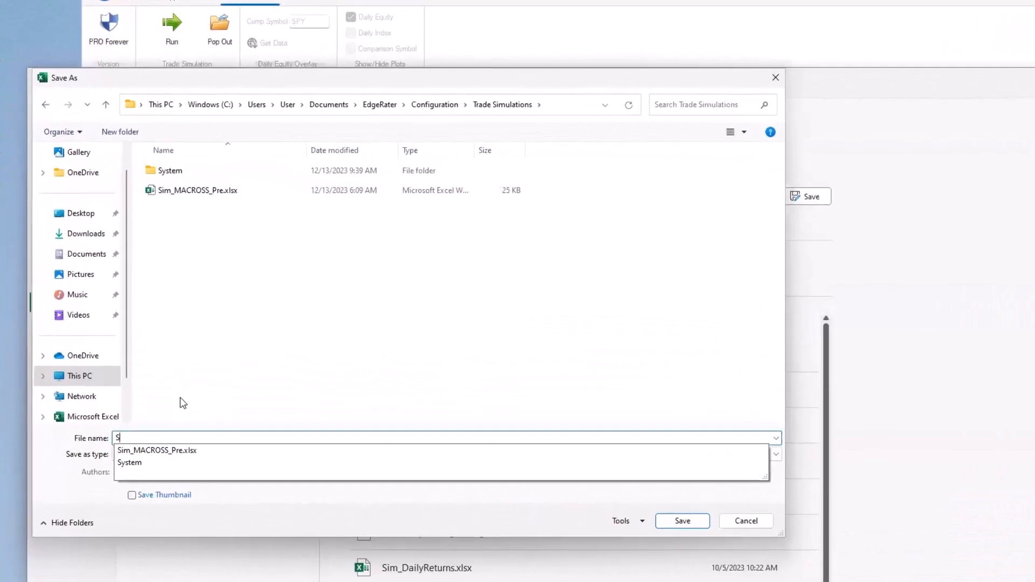
type("IM")
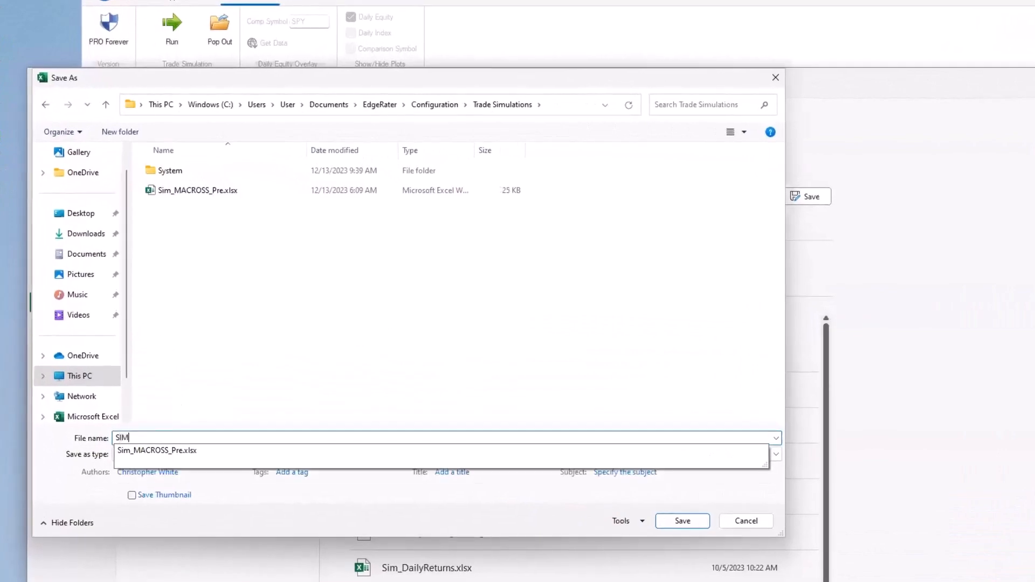
type("_MOVA")
type("VG")
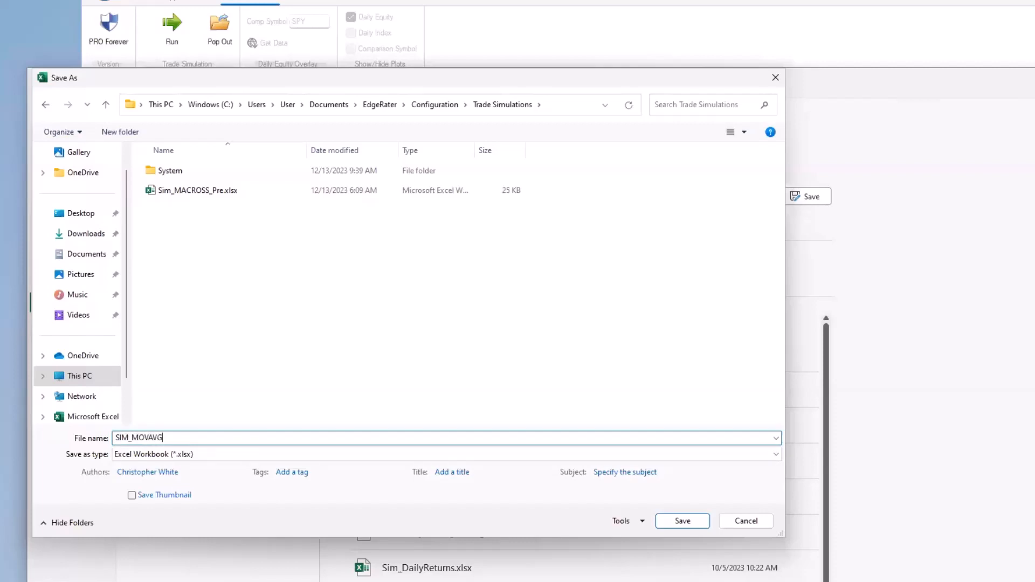
type("CROSS")
left_click(698, 523)
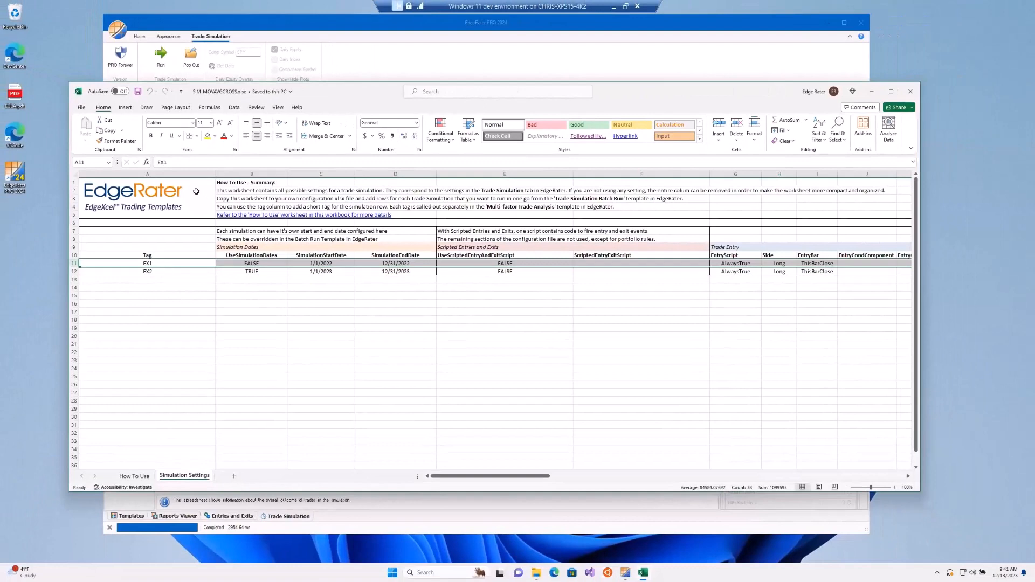
- Clear the EX2 example row on the Simulation Settings sheet and examine the EX1 row's EntryScript and ExitScript cells
left_click(74, 271)
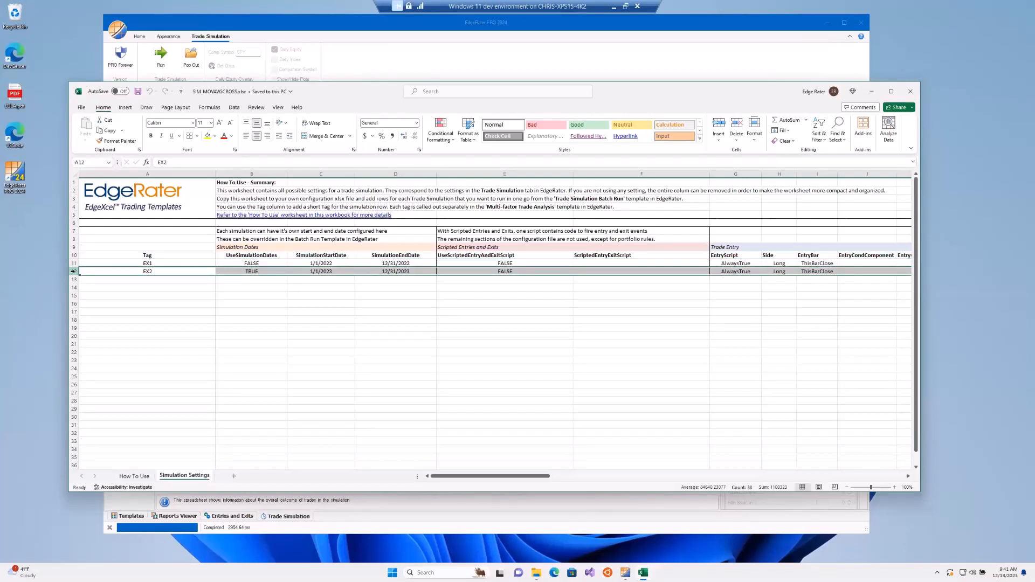
key("Delete")
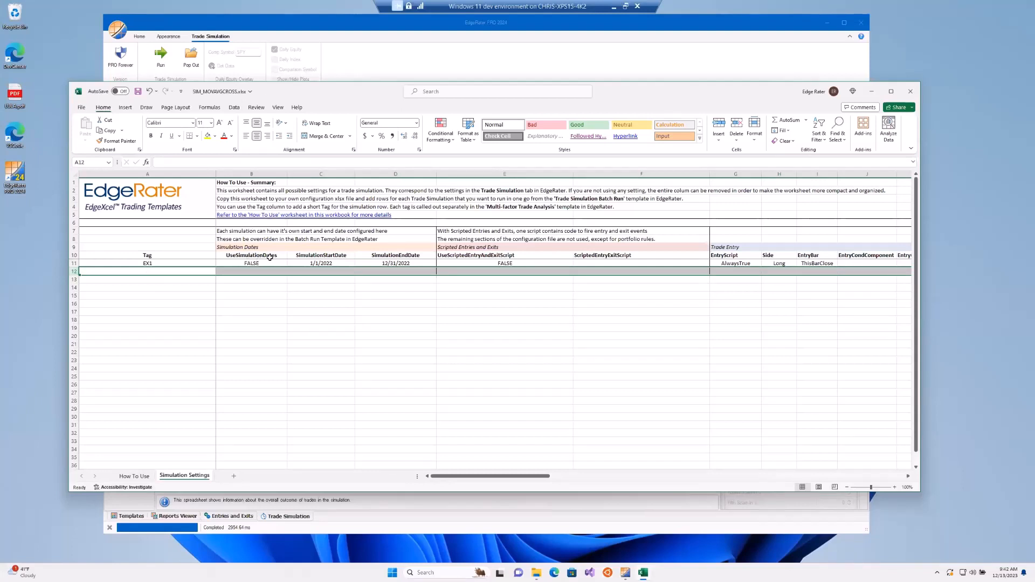
left_click_drag(462, 478, 424, 476)
left_click_drag(525, 476, 538, 476)
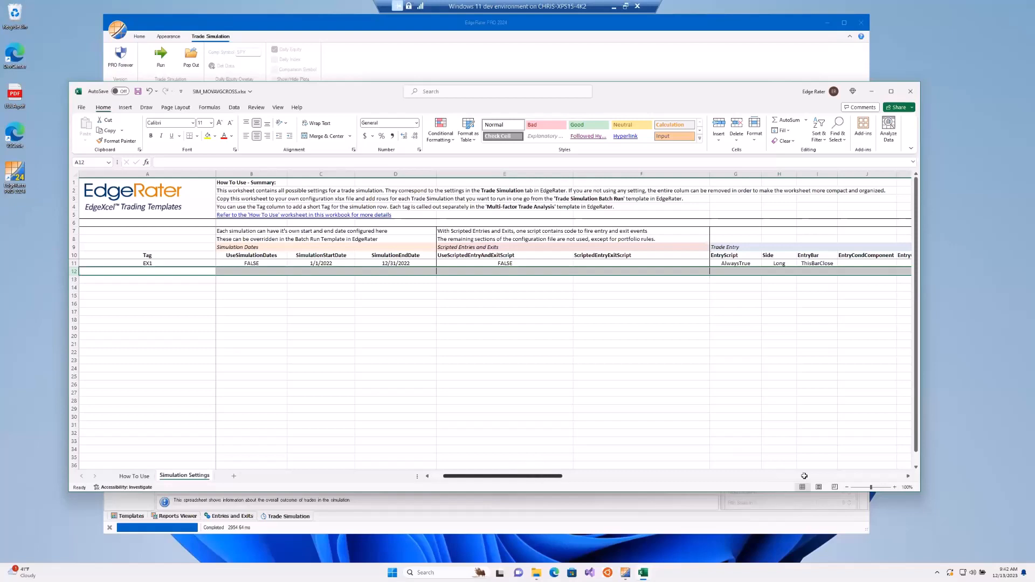
left_click(907, 477)
left_click(906, 475)
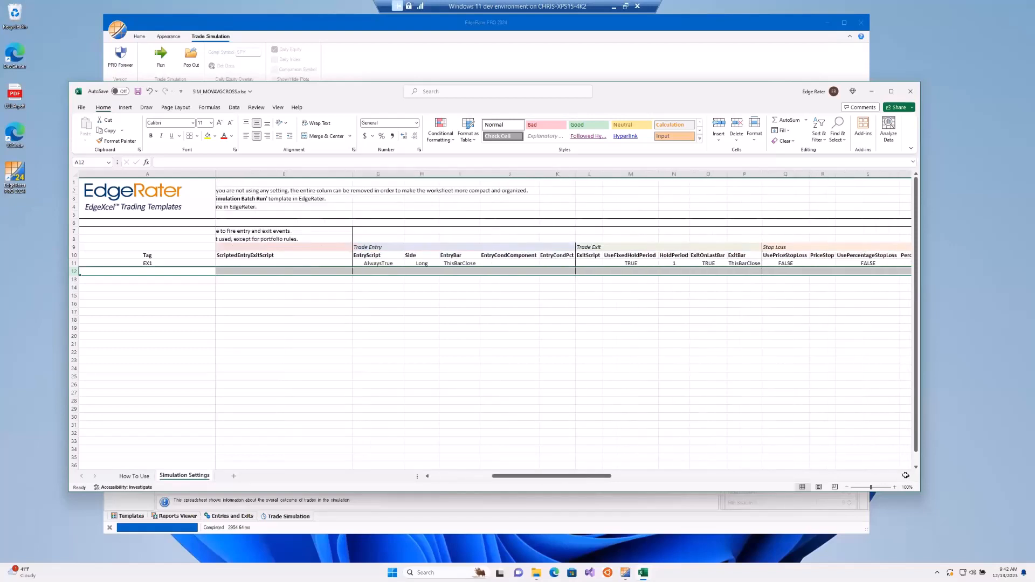
left_click(906, 475)
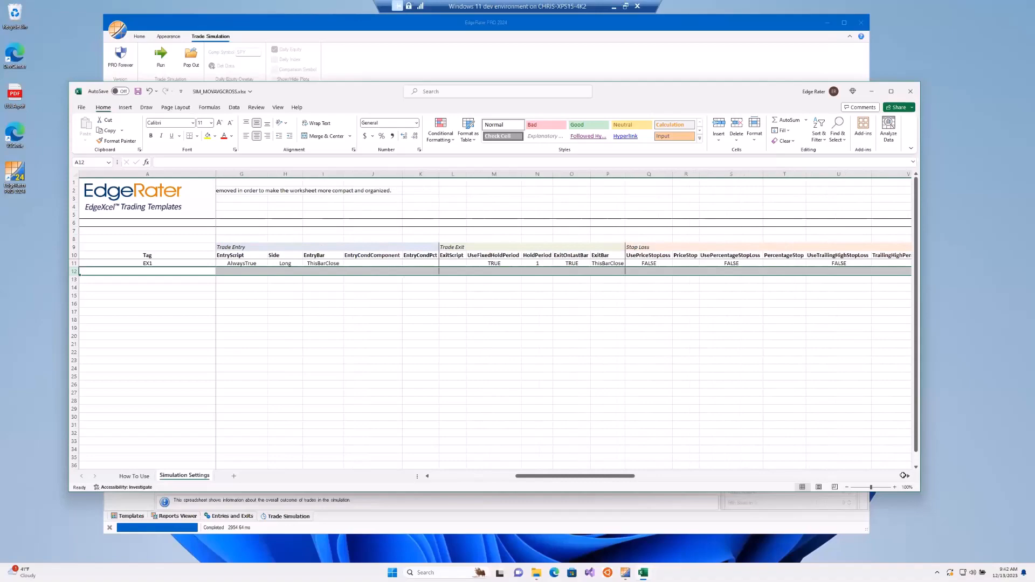
left_click(248, 263)
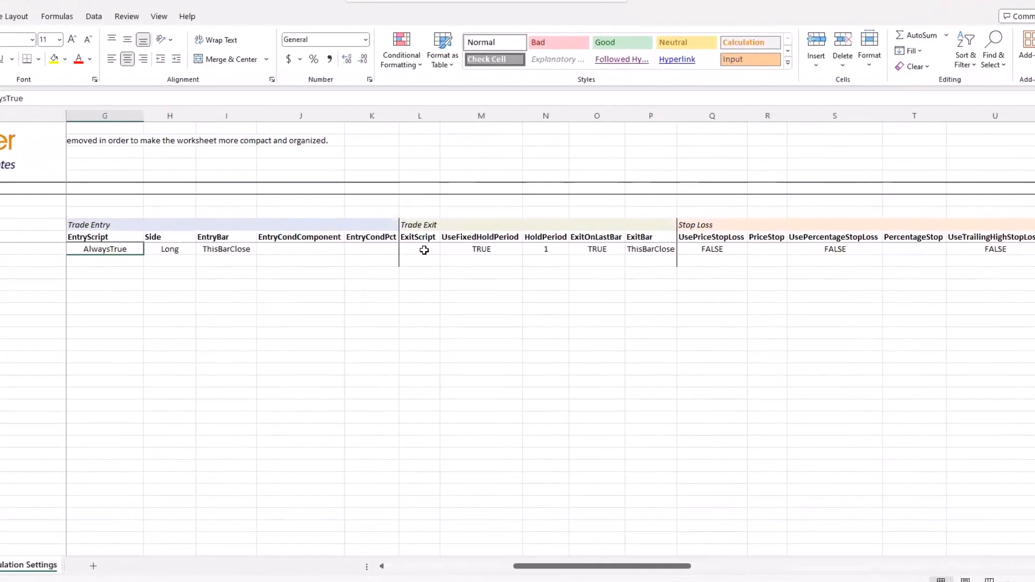
left_click(424, 250)
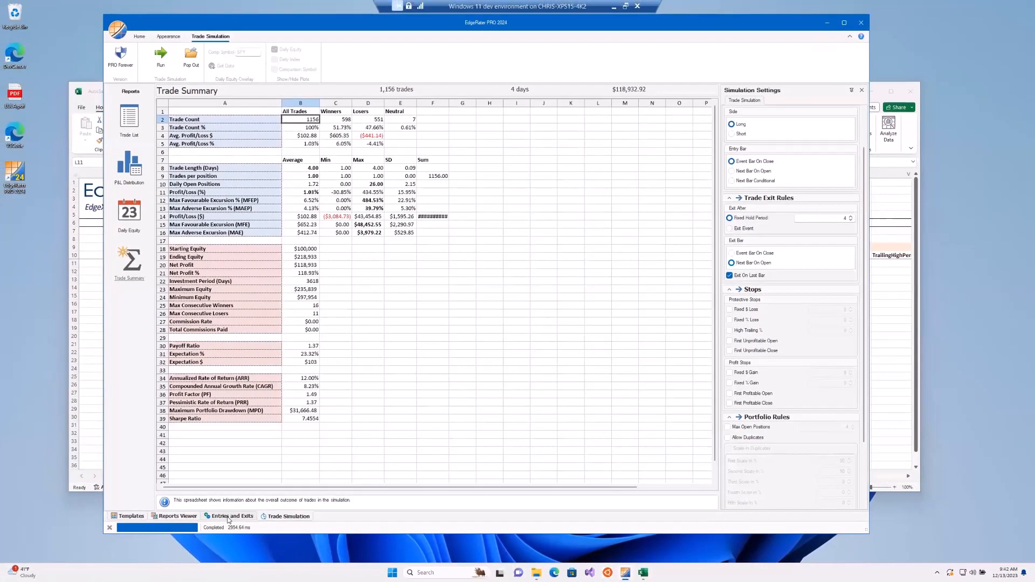
- Switch to EdgeRater, open the Chart Script Designer and expand the System Scans group in its chart scripts list
left_click(139, 37)
left_click(237, 65)
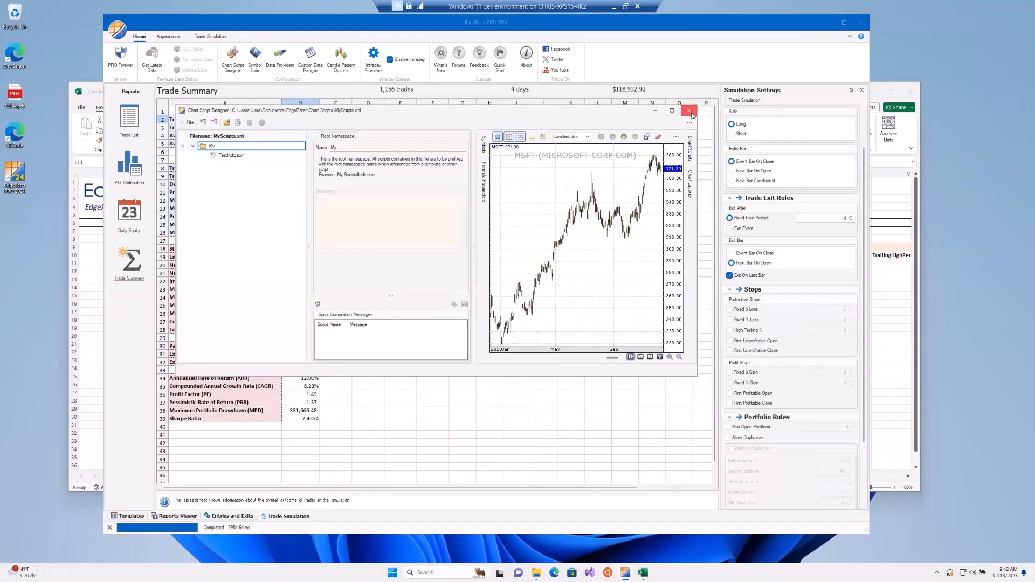
left_click(692, 156)
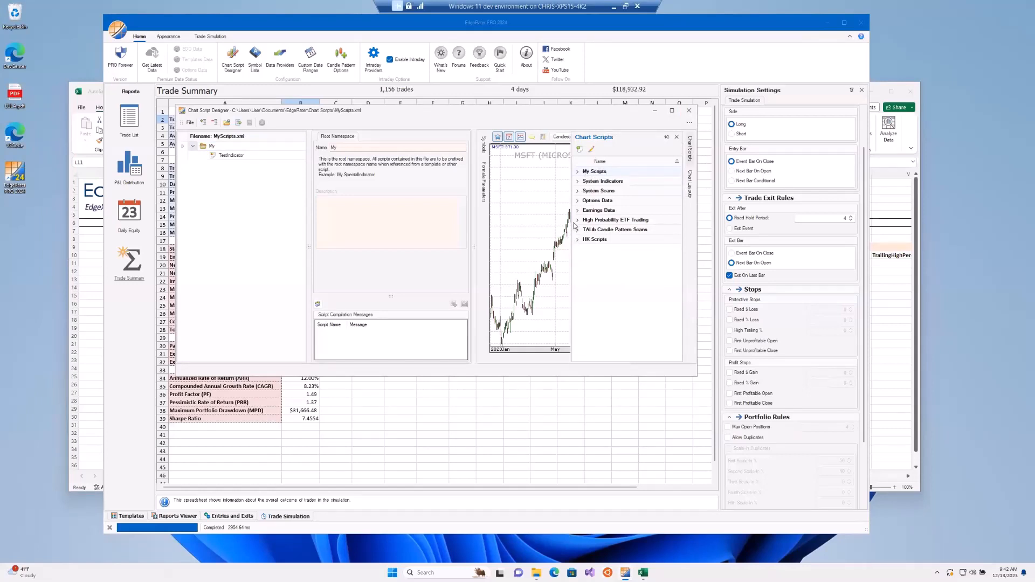
left_click(578, 192)
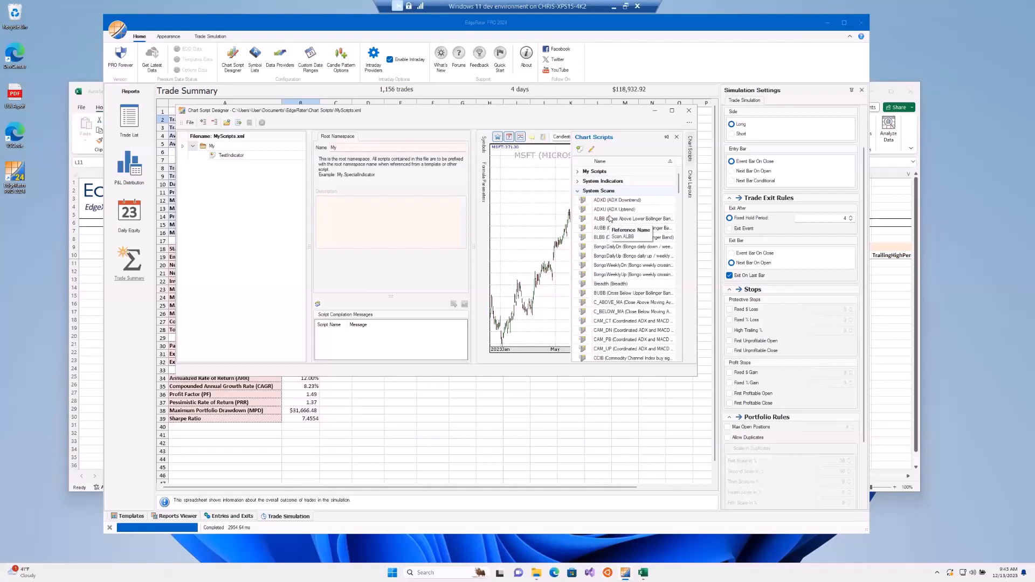
- Search the chart scripts for MAU to look up the moving average cross scan's reference name
left_click(587, 202)
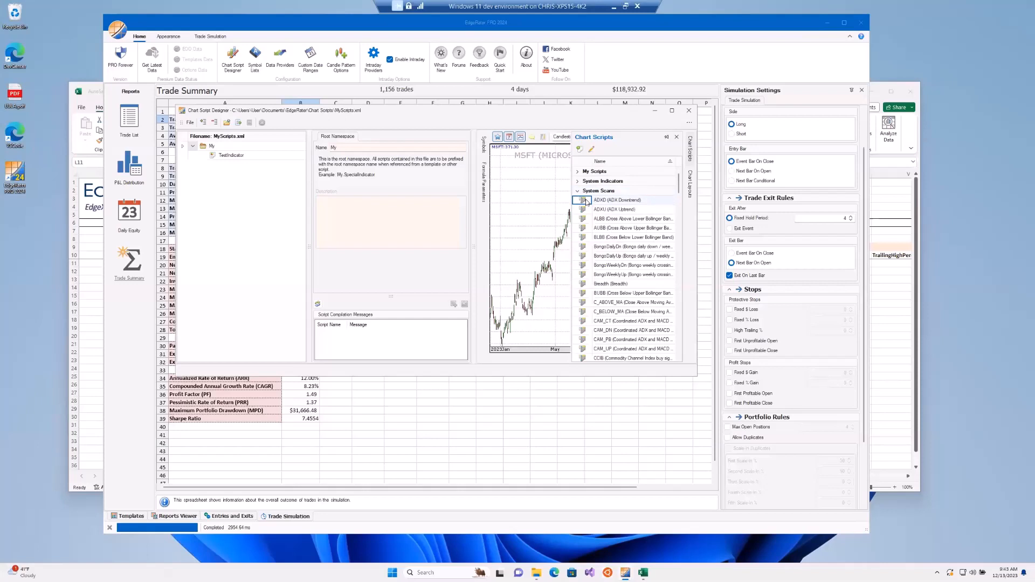
key("ctrl+f")
type("MAU")
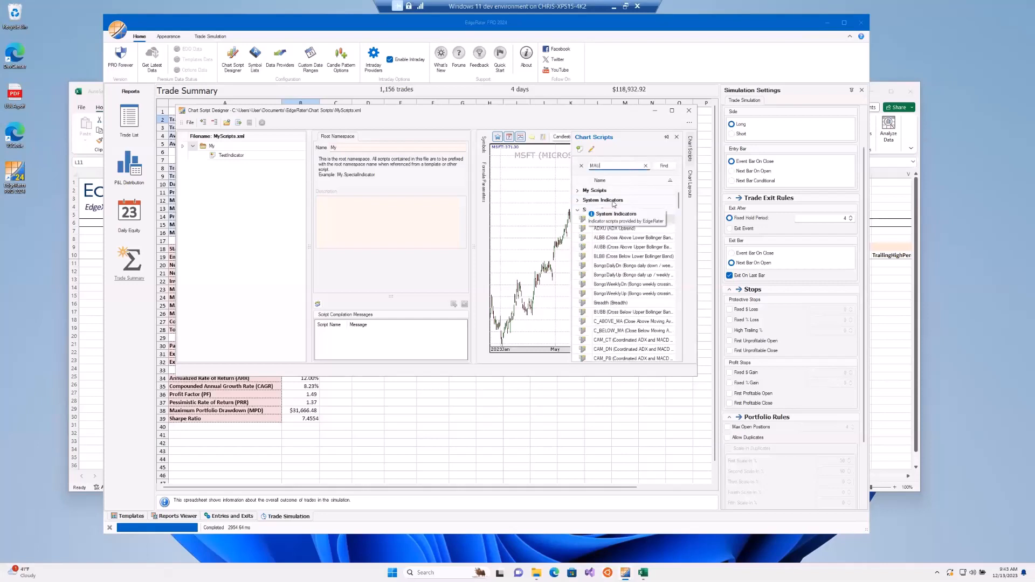
key("Return")
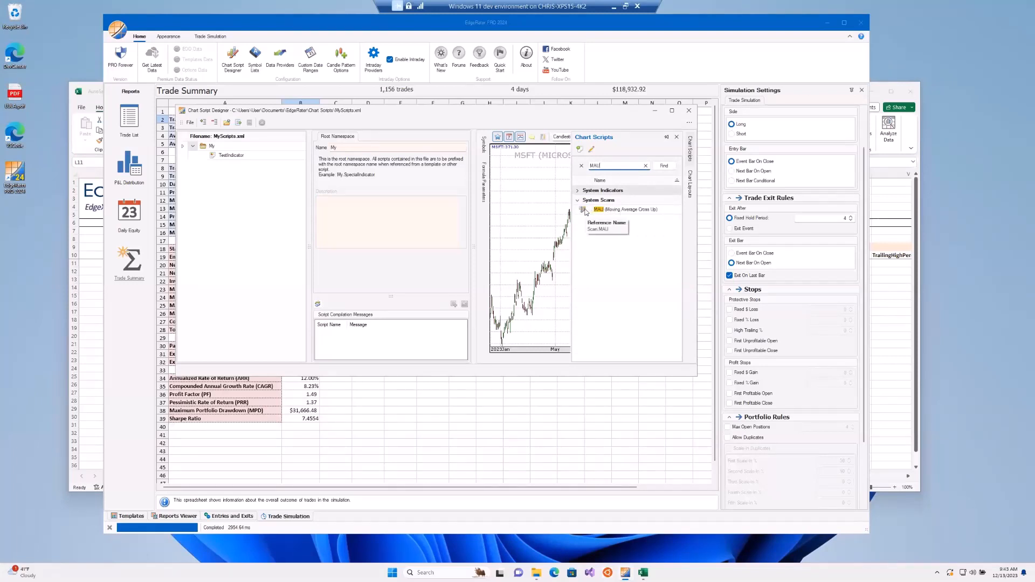
- Open the MAU system scan's script in the Chart Script Designer and examine its moving average cross code
left_click(595, 152)
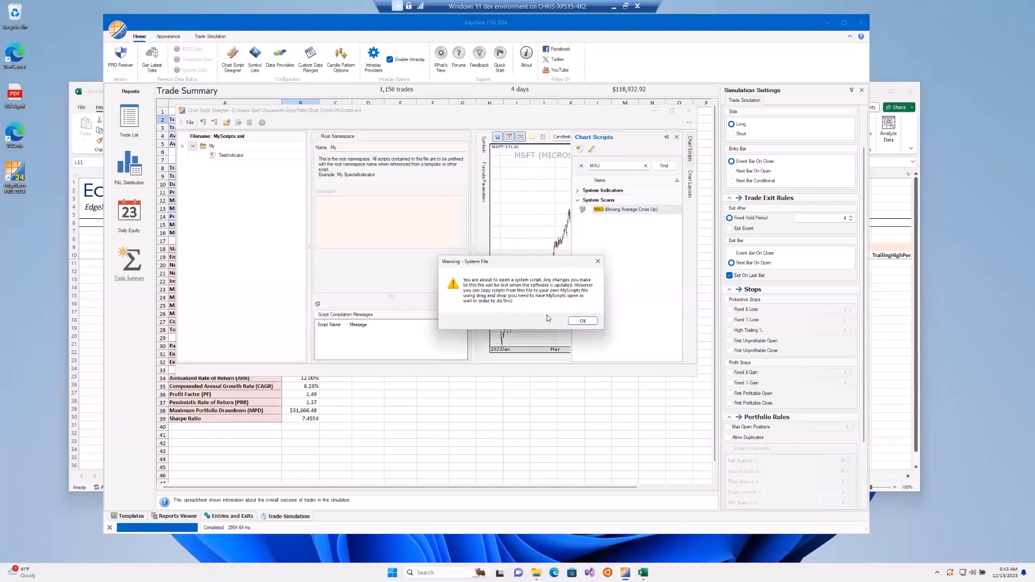
left_click(593, 326)
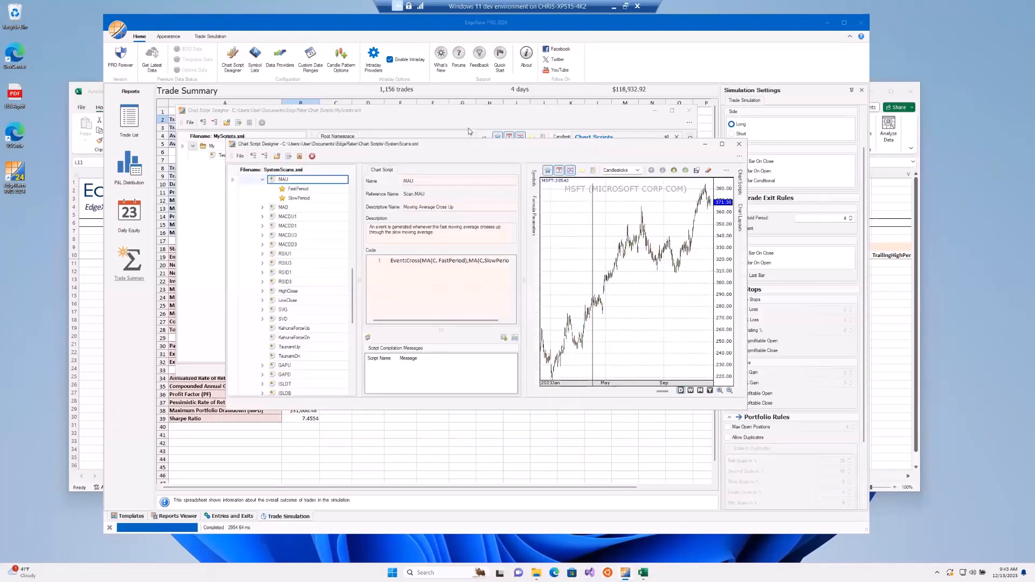
left_click_drag(500, 147, 456, 145)
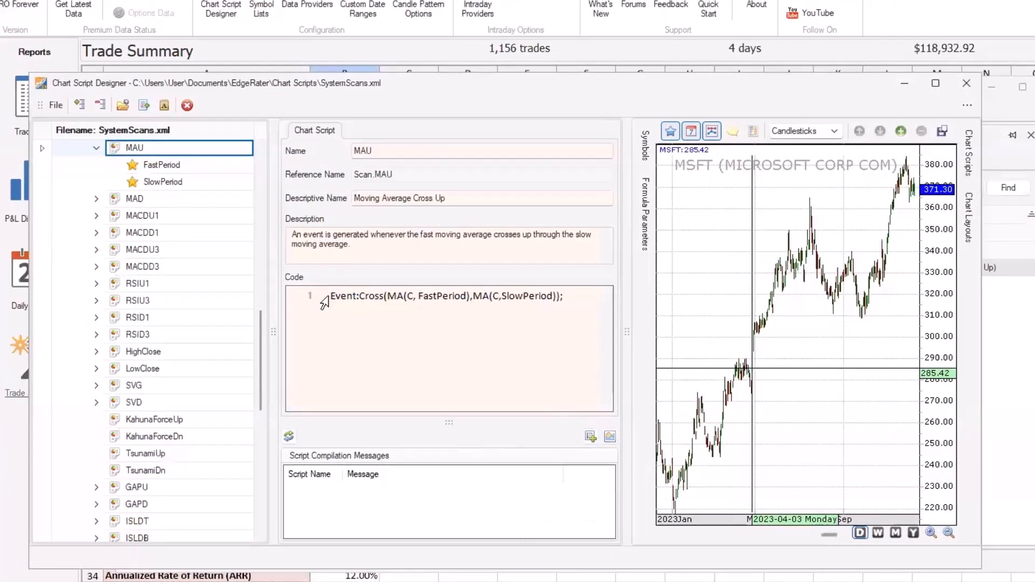
left_click(317, 302)
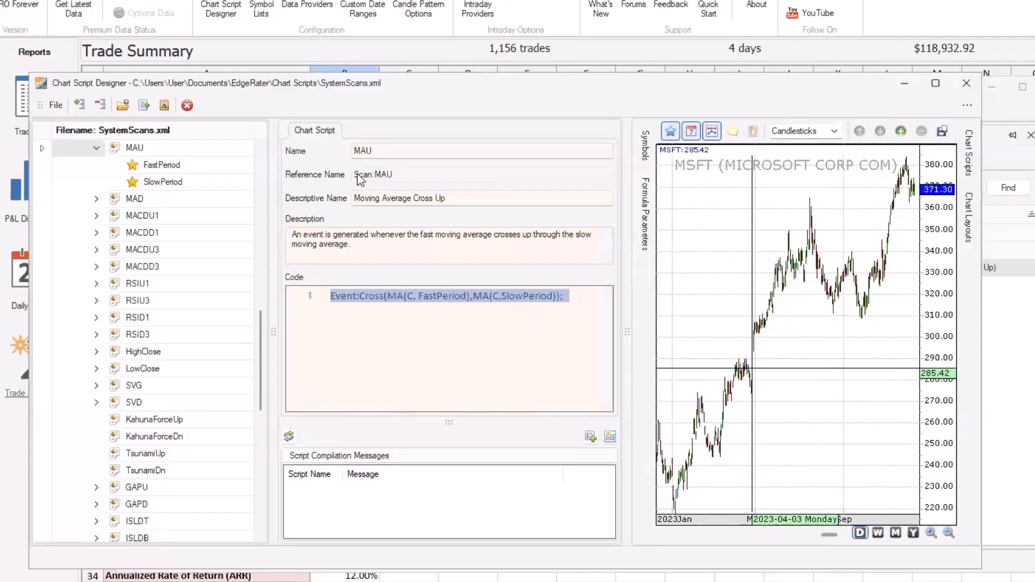
- Examine the reference name of the MAU script, including its namespace prefix
mouse_move(432, 174)
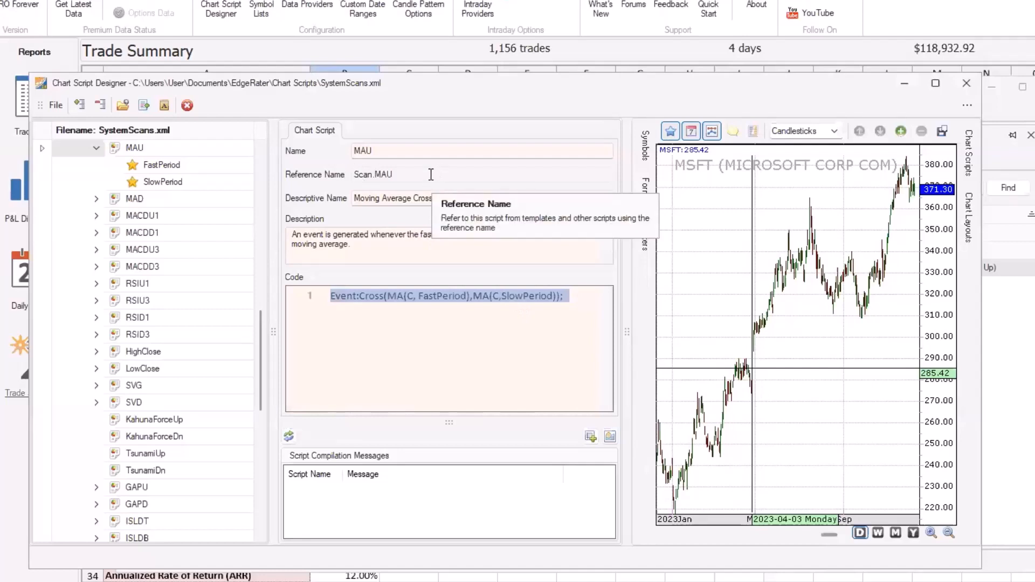
left_click_drag(407, 170, 343, 170)
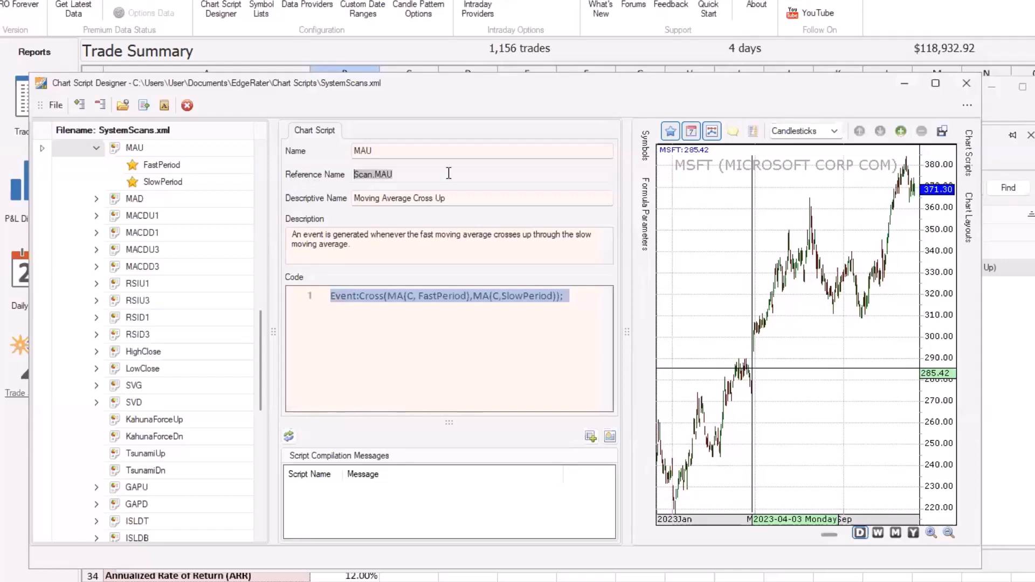
left_click(427, 173)
left_click_drag(376, 175, 345, 173)
left_click(413, 174)
- Try renaming the SystemScans root namespace to ScanFDSFSD, check the AUBB scan's reference name, and close that script file
left_click_drag(261, 312, 266, 165)
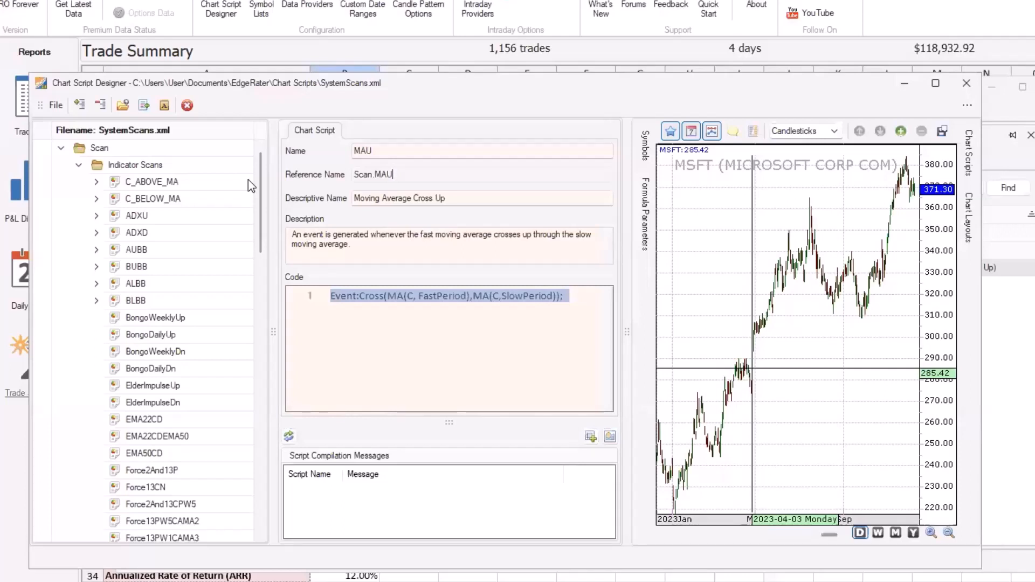
left_click(100, 150)
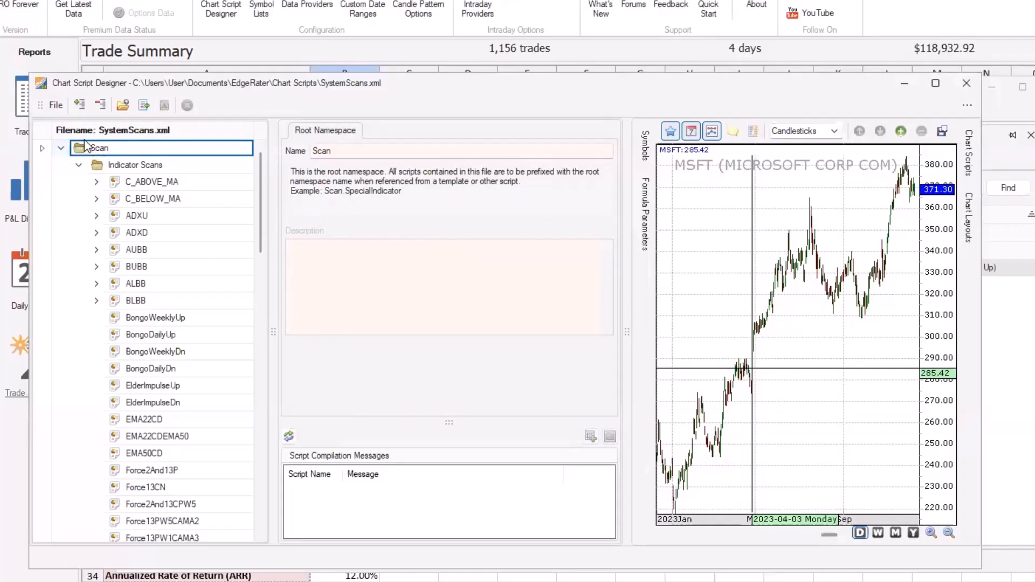
left_click(354, 150)
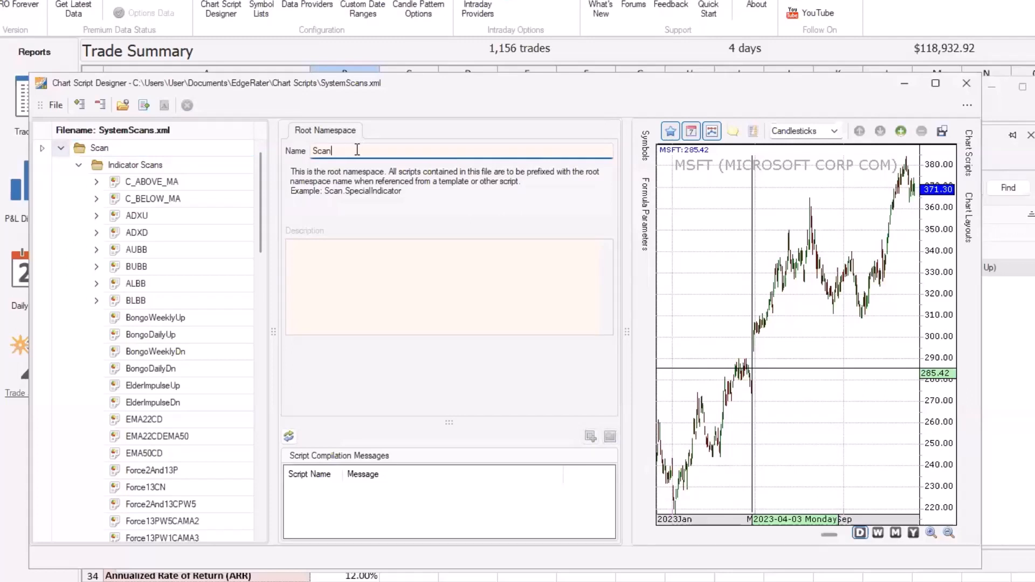
type("FDSFSD")
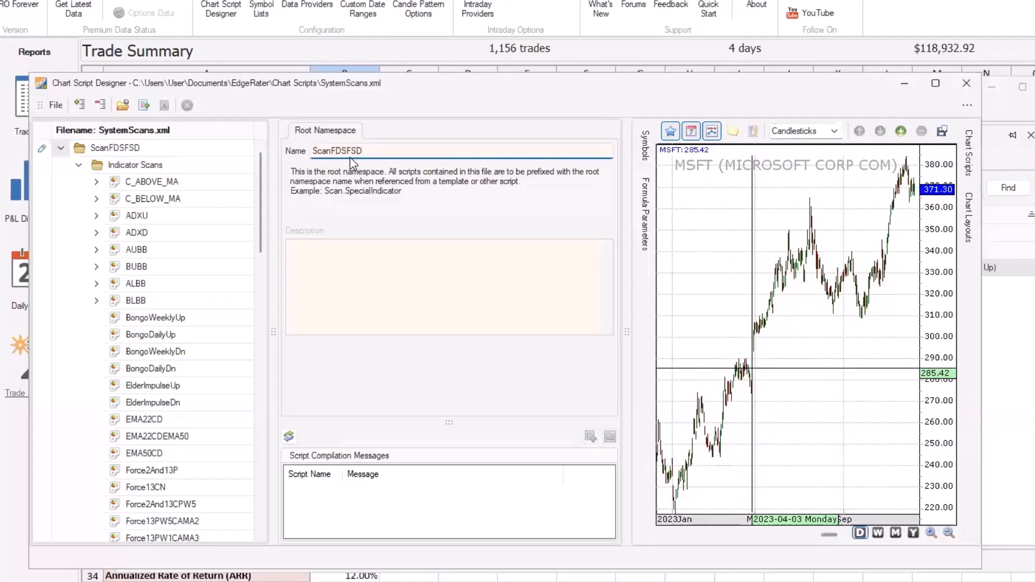
left_click(144, 250)
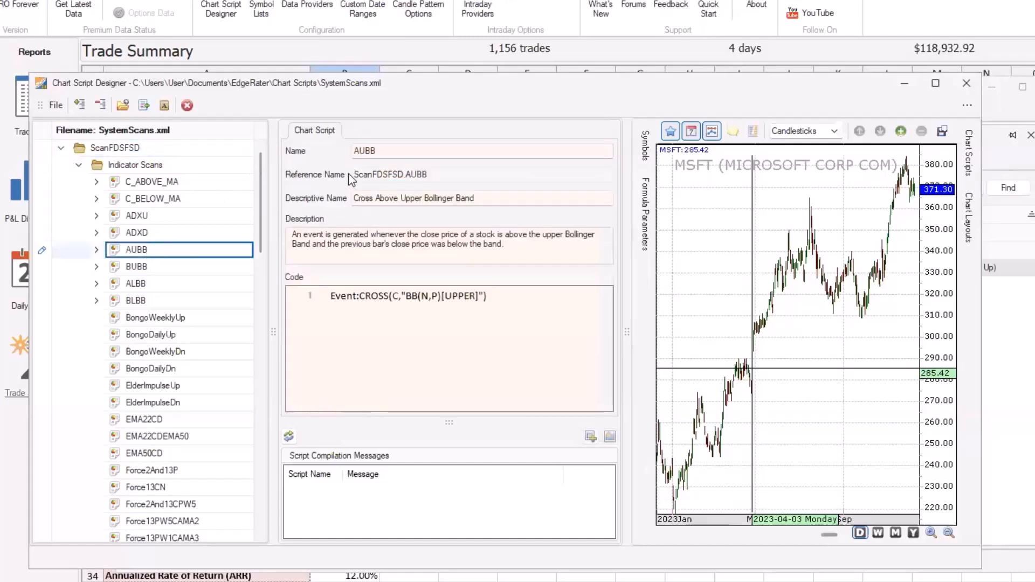
left_click_drag(354, 175, 408, 174)
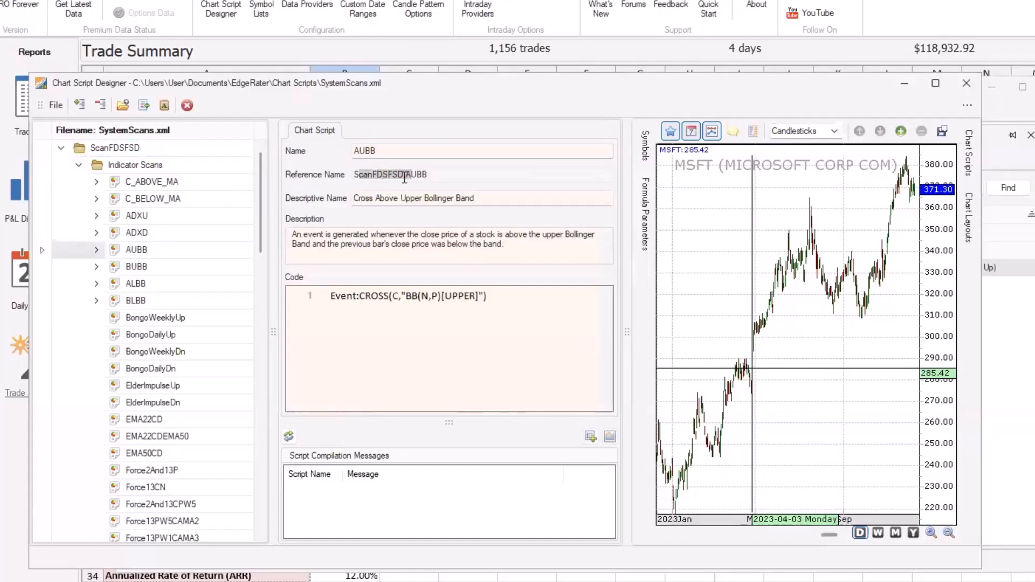
left_click(968, 84)
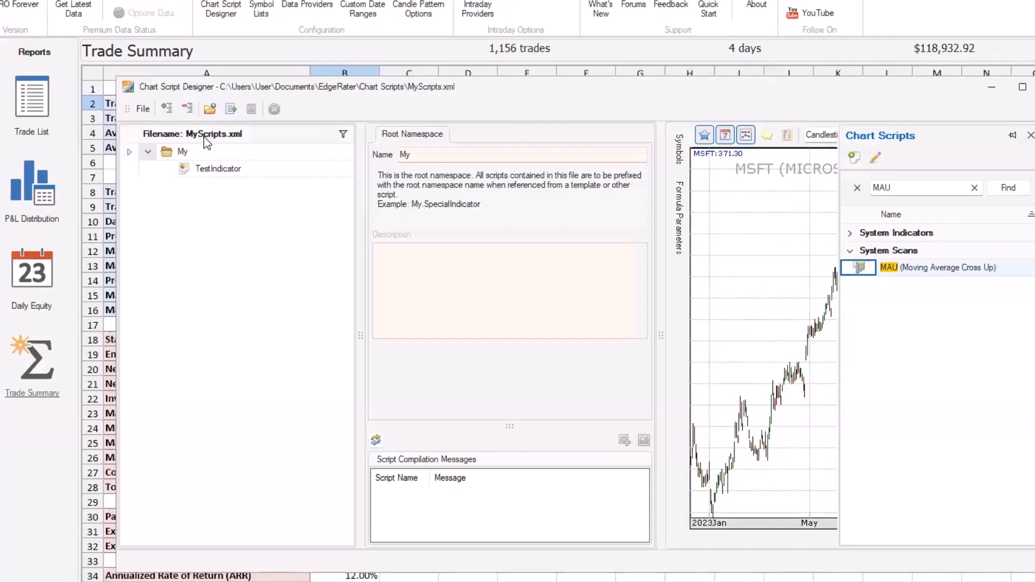
- Examine the root namespace and the TestIndicator script's reference name in MyScripts.xml, and close the Chart Script Designer
left_click(172, 154)
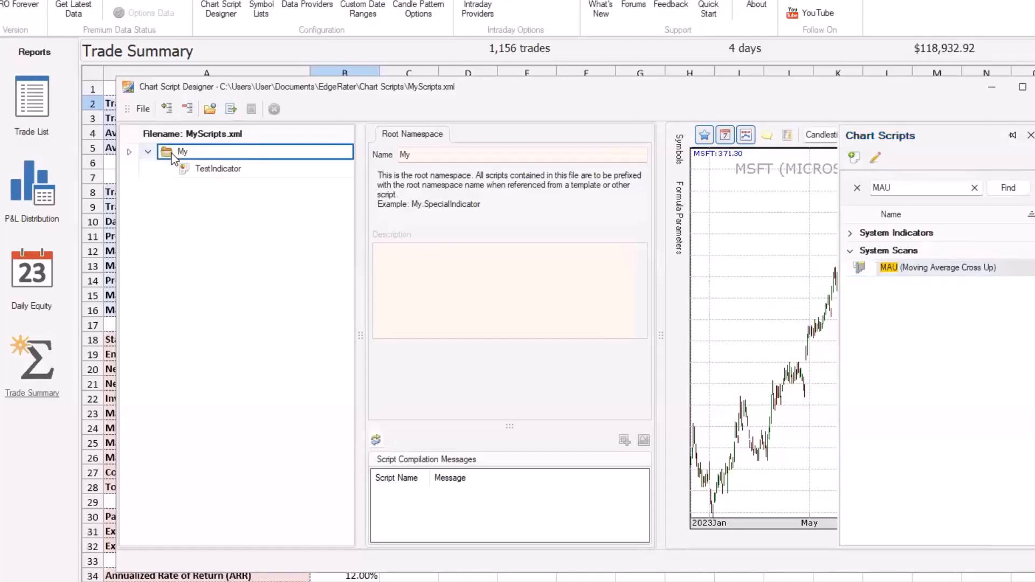
left_click(231, 172)
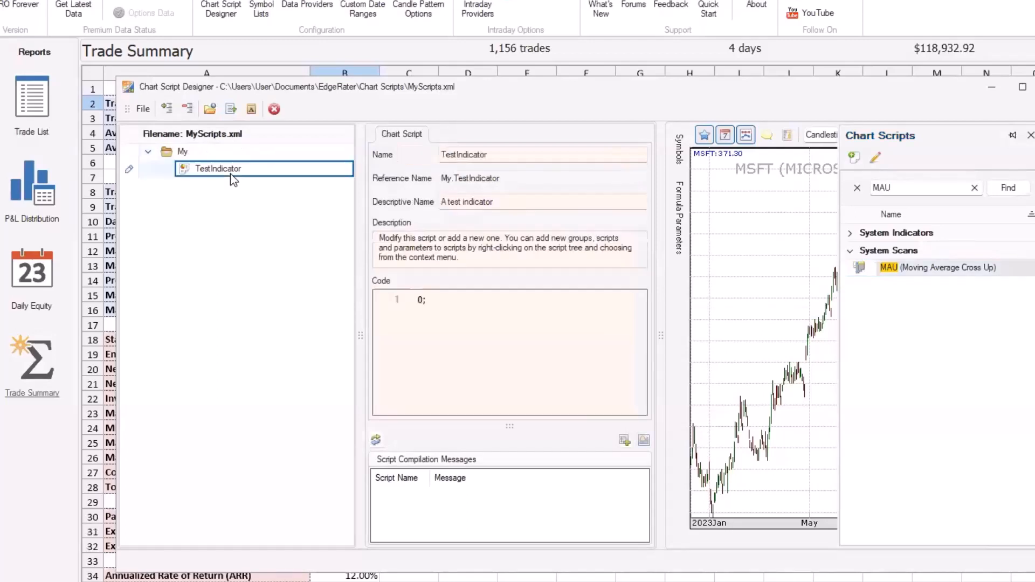
double_click(445, 178)
left_click_drag(462, 181, 521, 178)
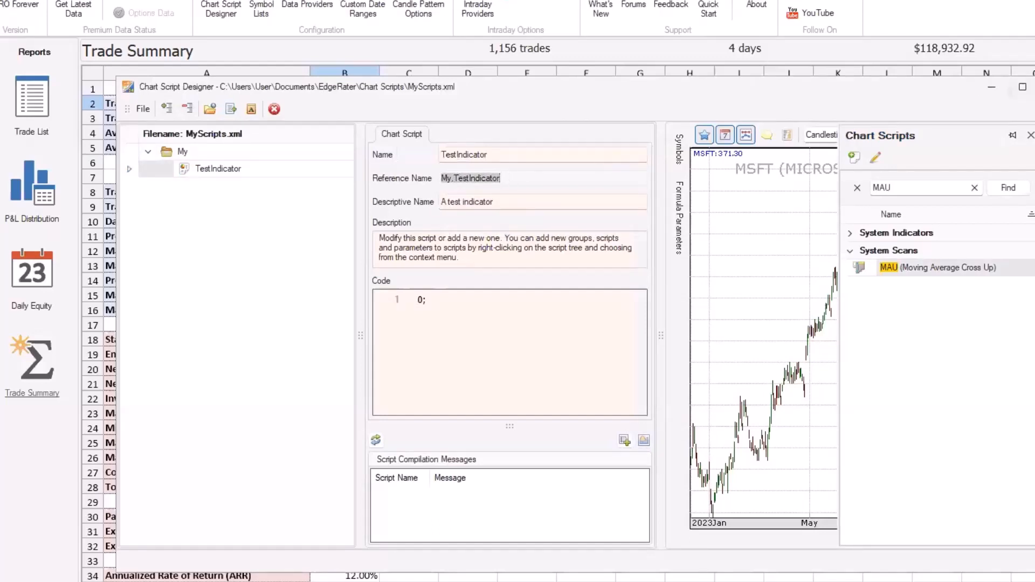
left_click(1034, 87)
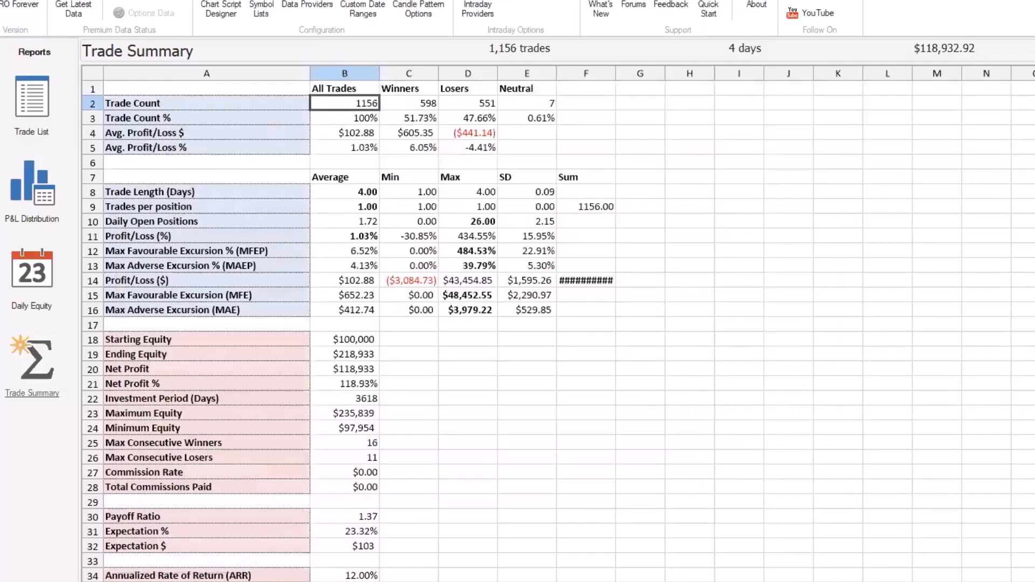
- Switch to the SIM_MOVAVGCROSS workbook in Excel and set the EX1 row's EntryScript to Scan.MAU(20,50)
key("alt+Tab")
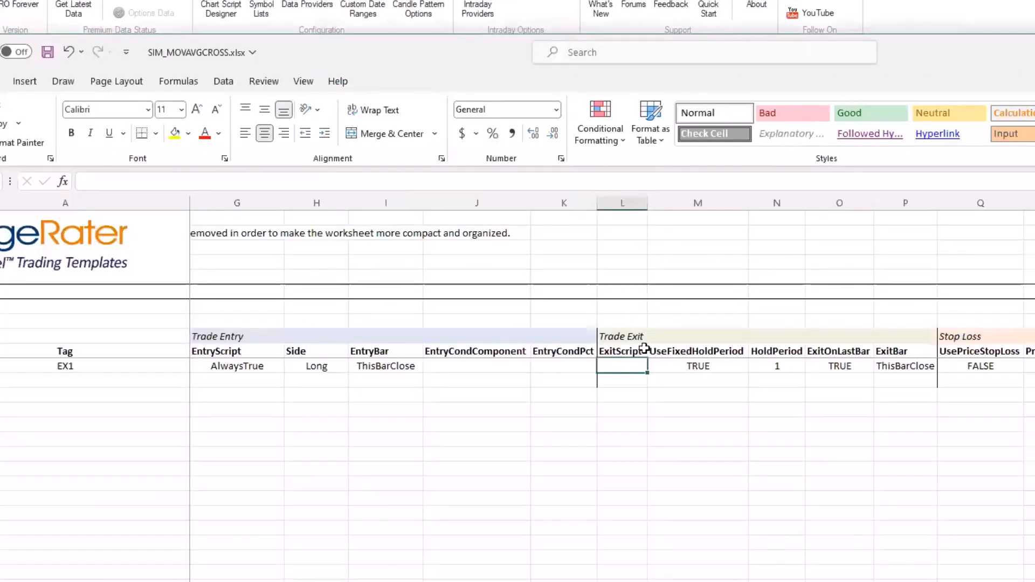
left_click(243, 370)
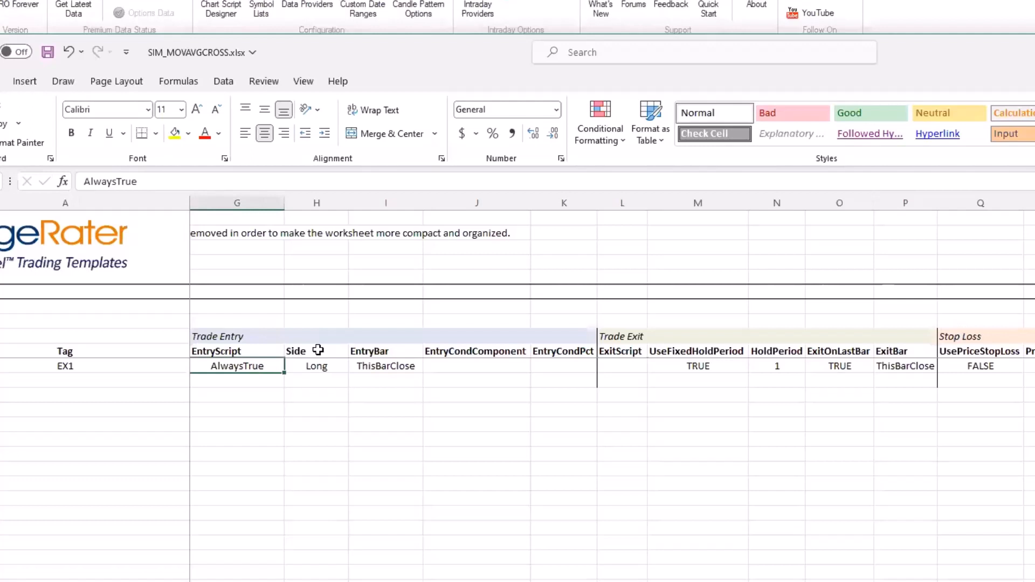
type("M")
key("BackSpace")
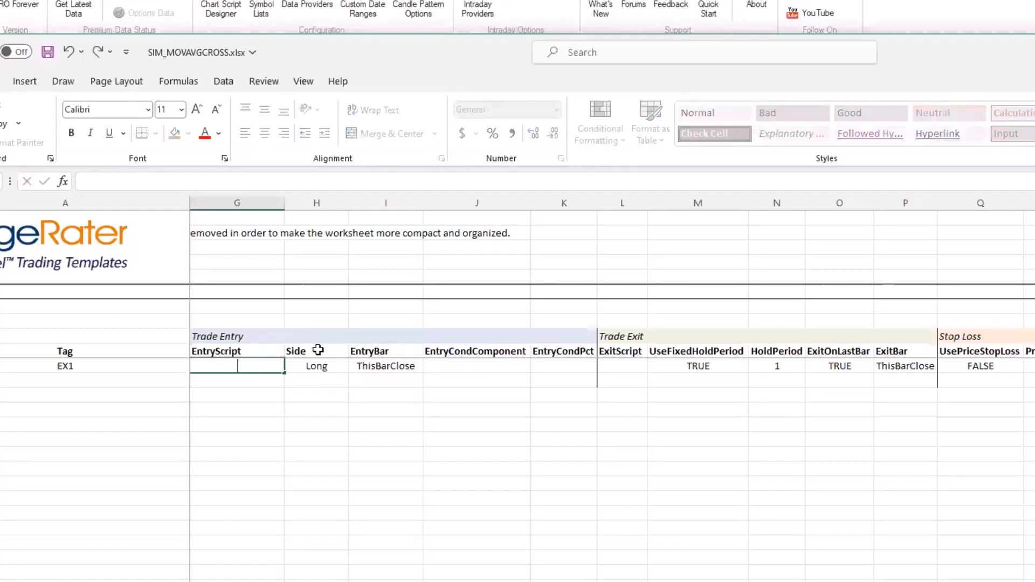
type("Scan.MAU(")
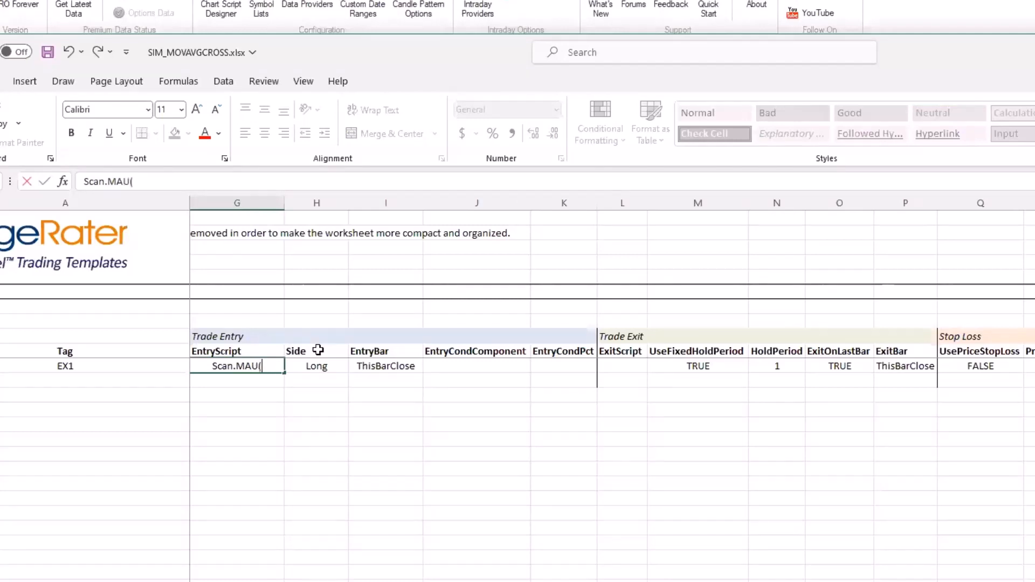
type("20,50)")
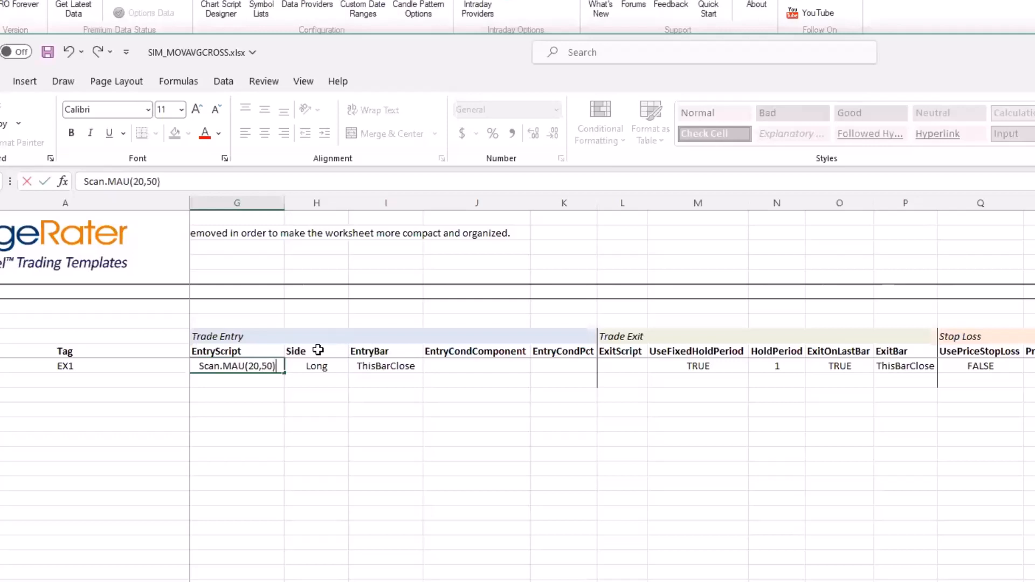
key("Tab")
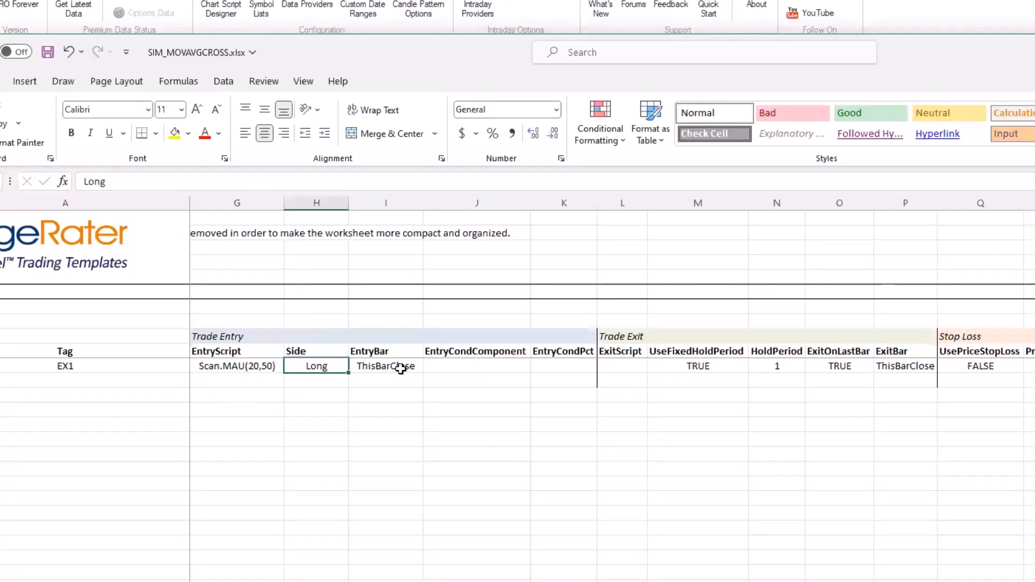
- Set the EX1 row's ExitScript to Scan.MAD(20,50)
left_click(633, 365)
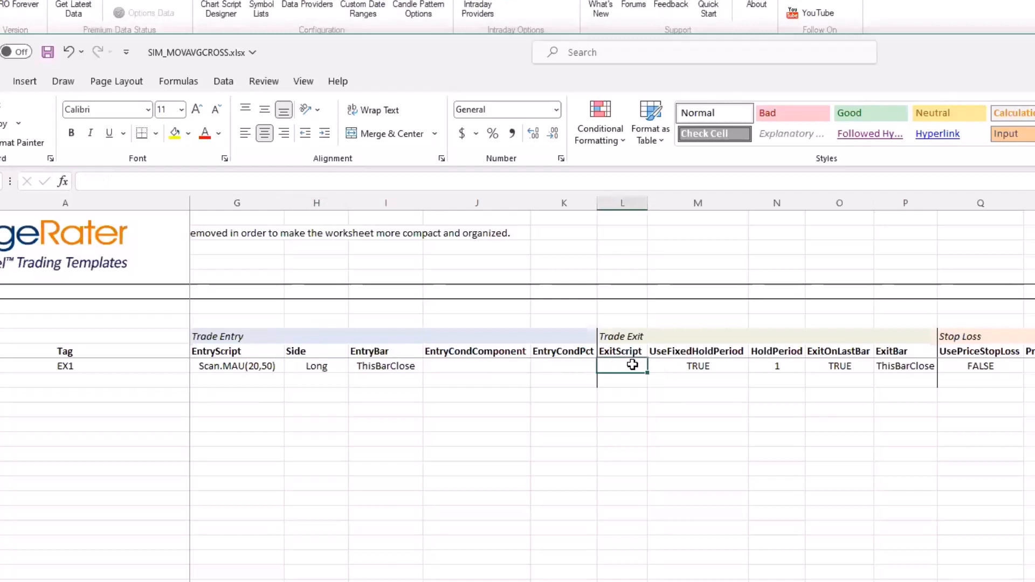
type("Scan")
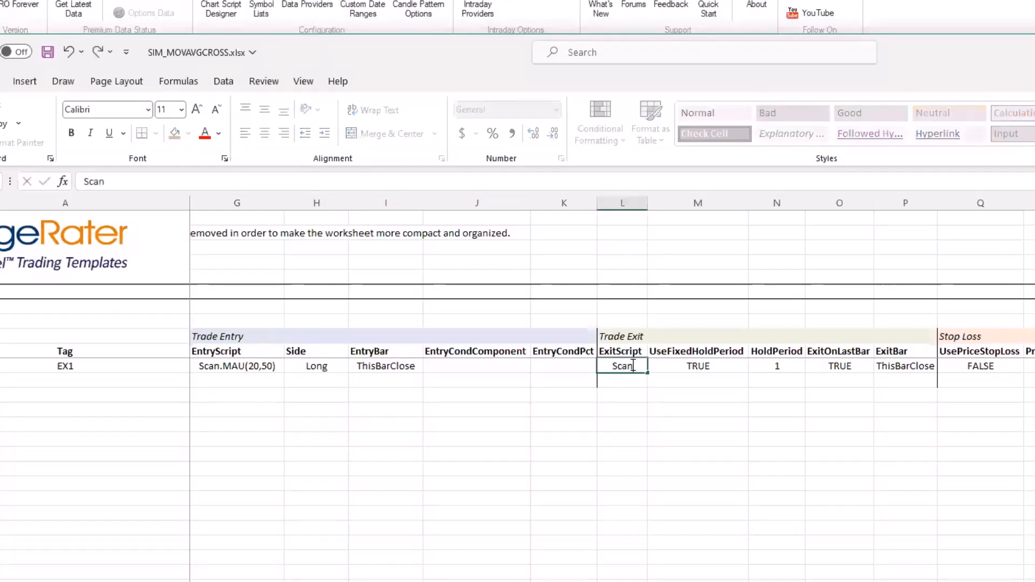
type(".MAD(")
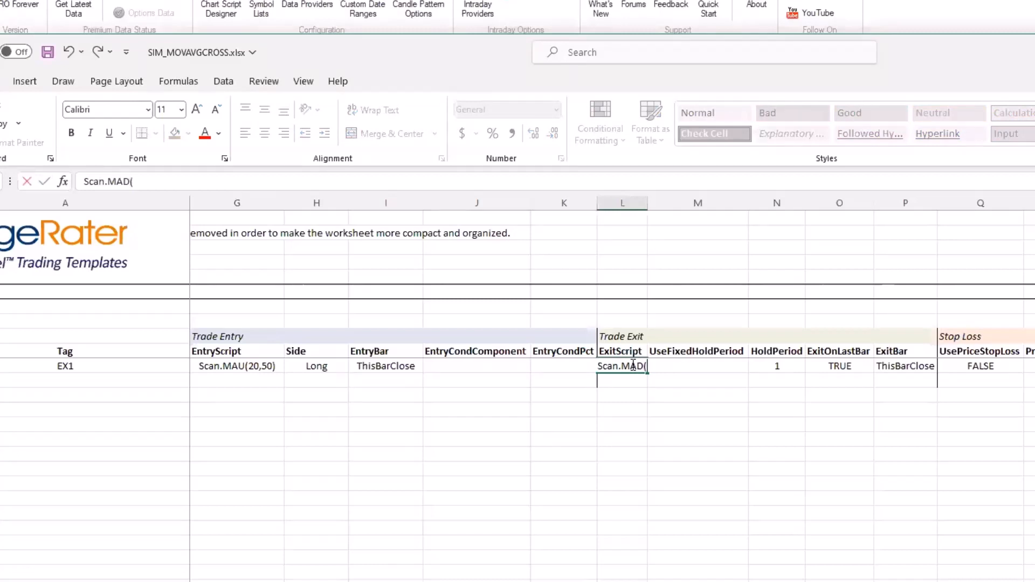
type("20,50)")
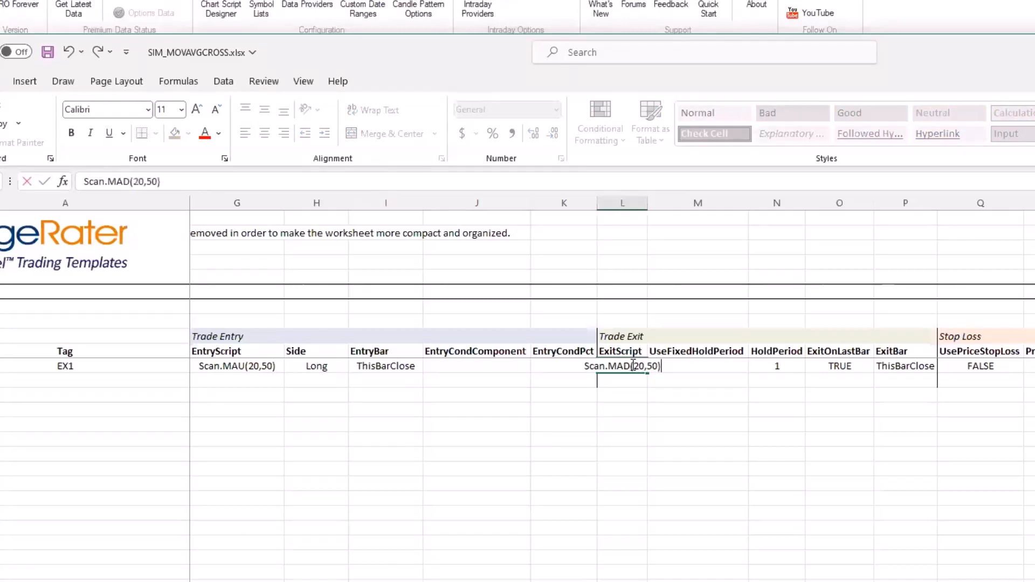
key("Tab")
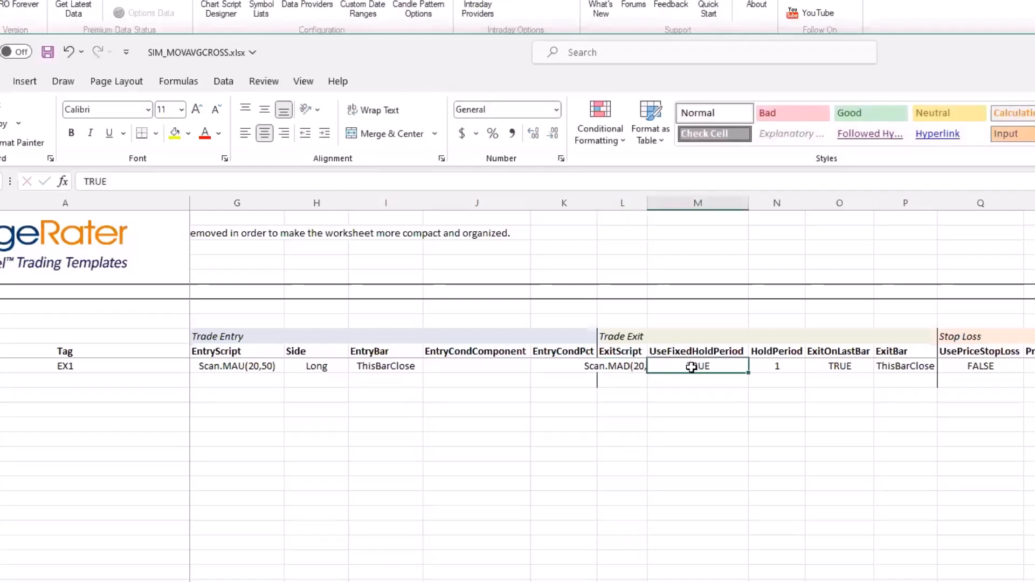
- Set the EX1 row's UseFixedHoldPeriod to FALSE and widen the ExitScript column to fit its script text
type("FAL")
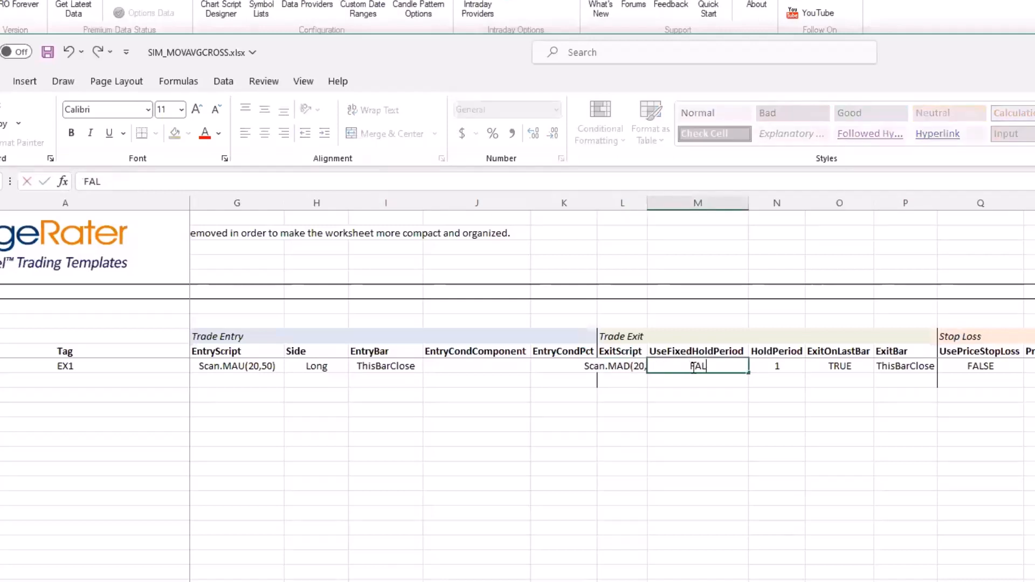
type("SE")
key("Return")
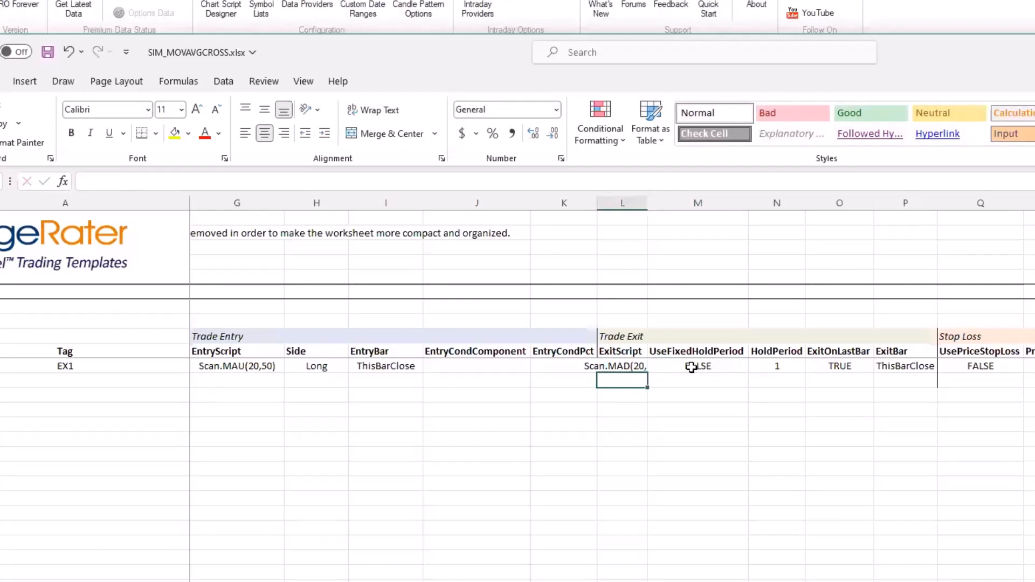
left_click_drag(648, 202, 693, 201)
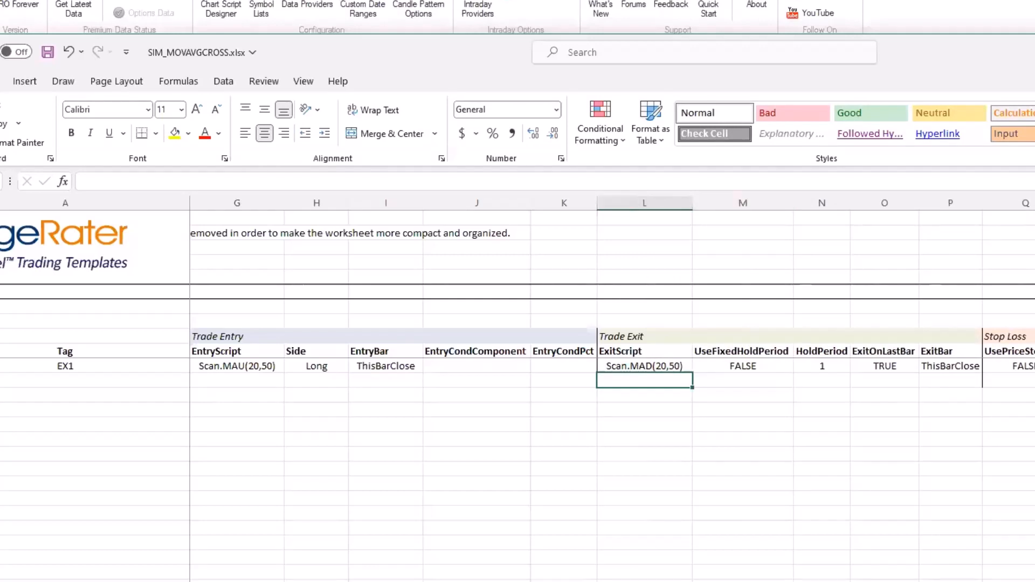
- Set the EX1 row's Tag to 2050
scroll(476, 426, "left", 5)
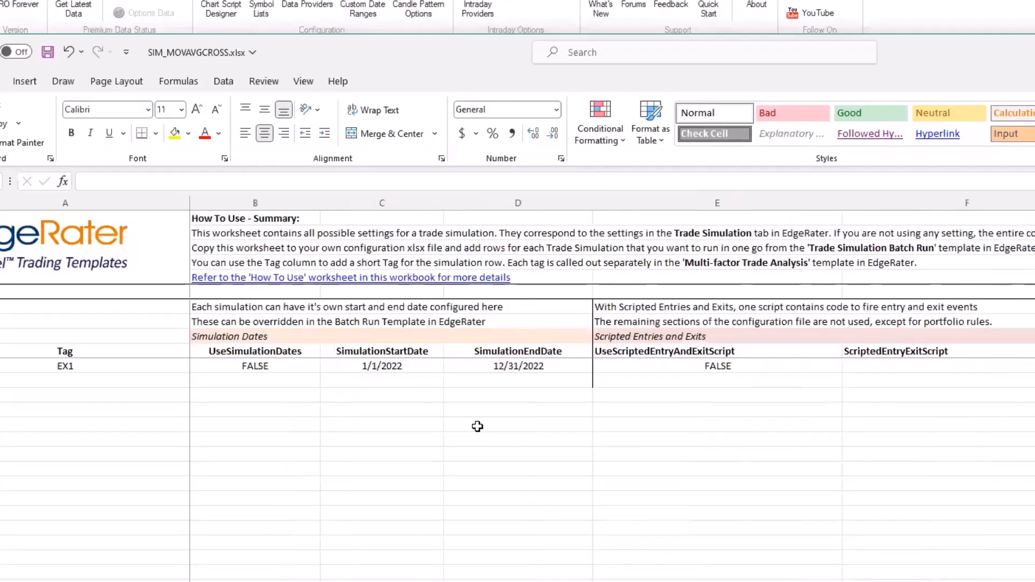
left_click(89, 367)
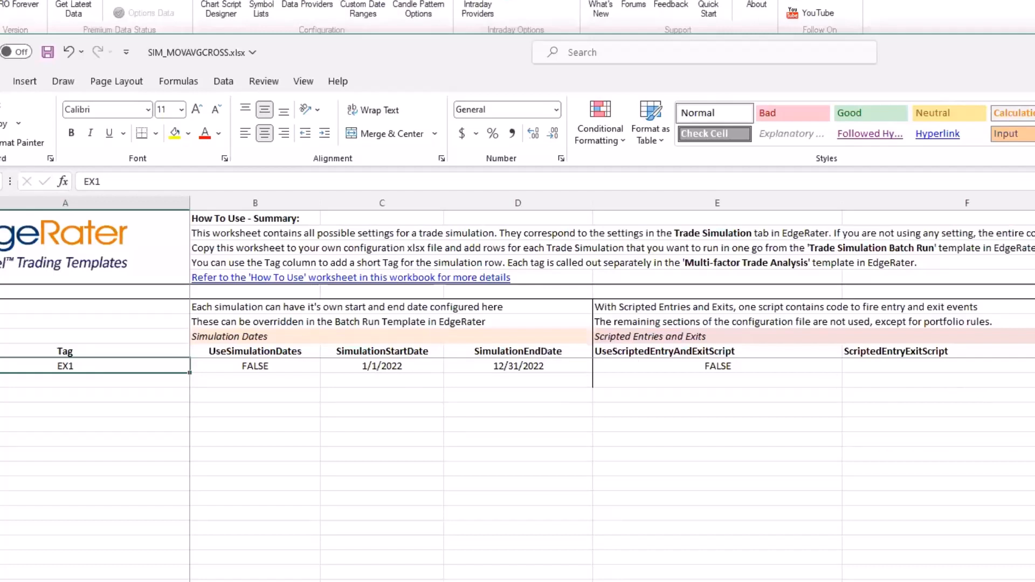
scroll(612, 388, "right", 2)
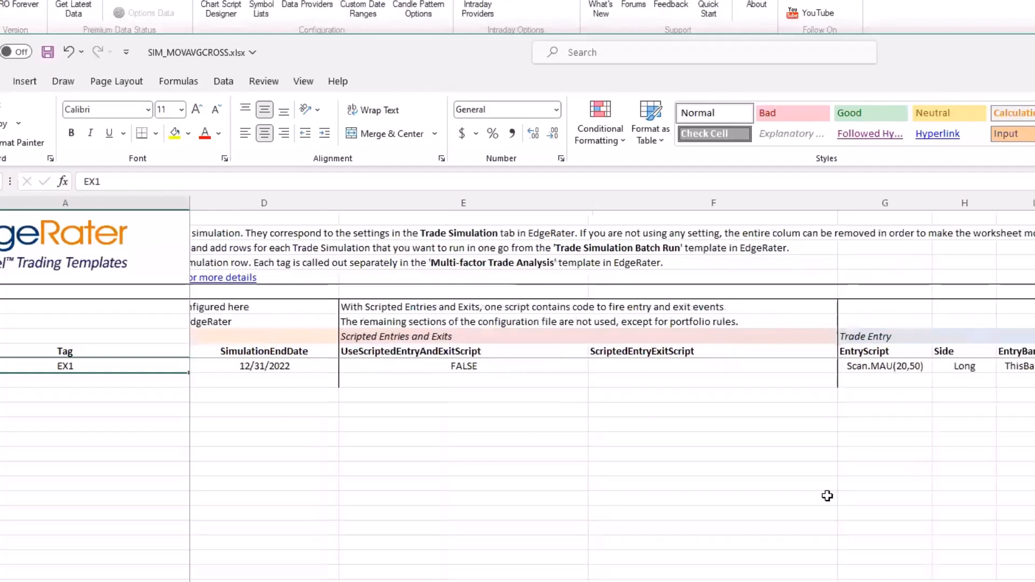
scroll(157, 418, "left", 2)
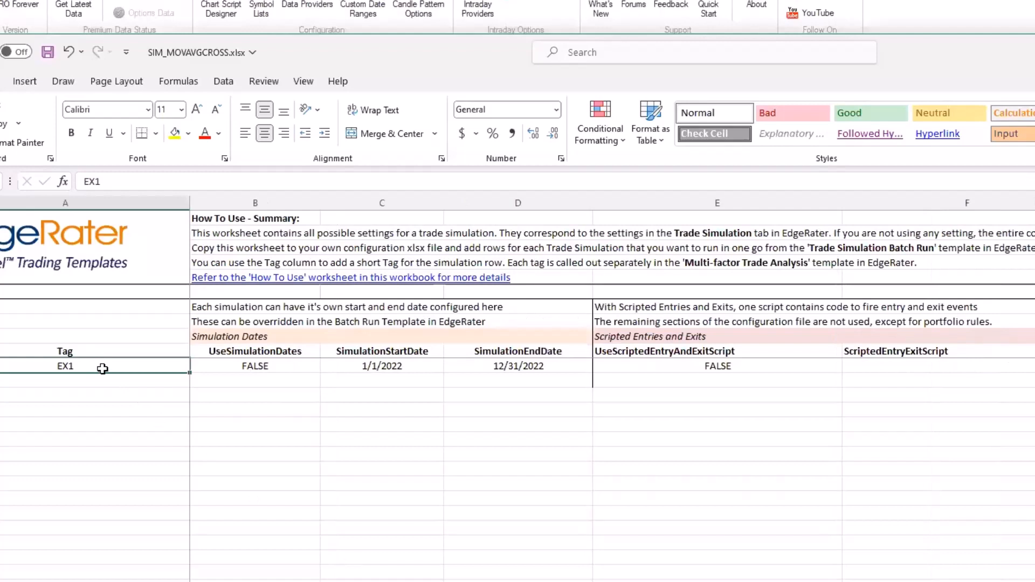
type("2050")
key("Tab")
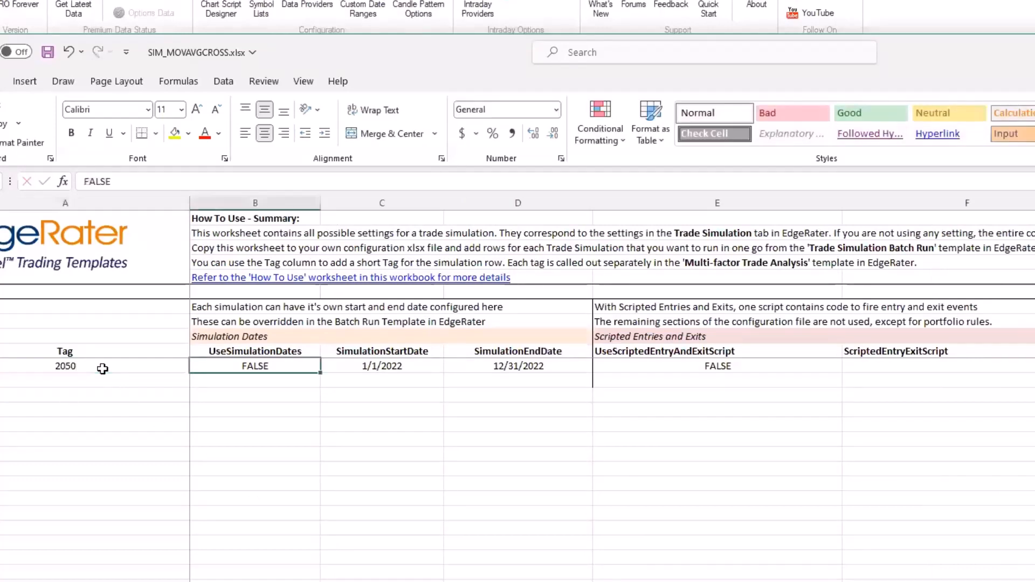
- Copy the complete 2050 simulation row, from Tag through RiskFreeRate, into the row directly below
left_click(98, 378)
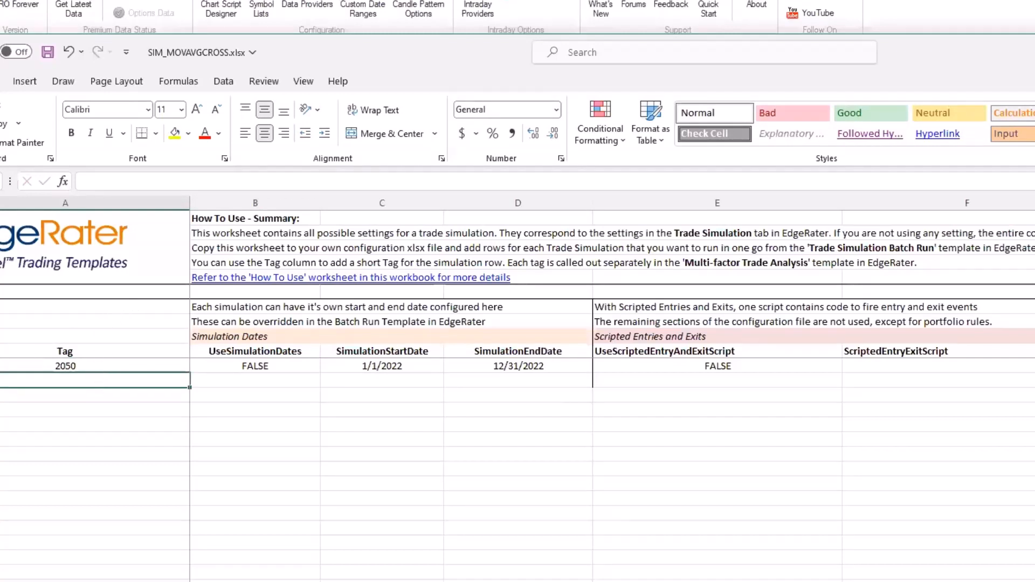
left_click(1, 366)
left_click(33, 366)
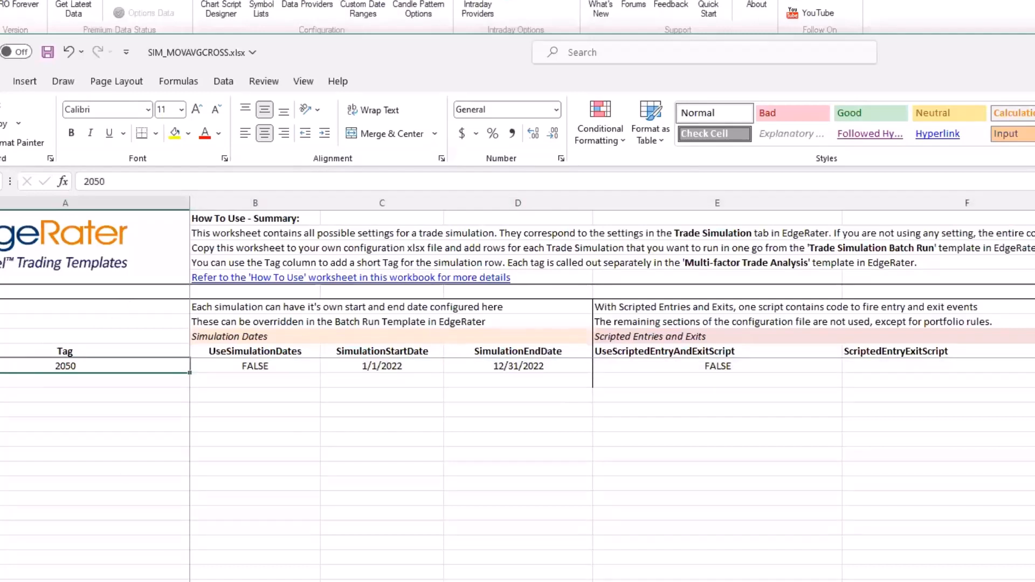
scroll(612, 389, "right", 11)
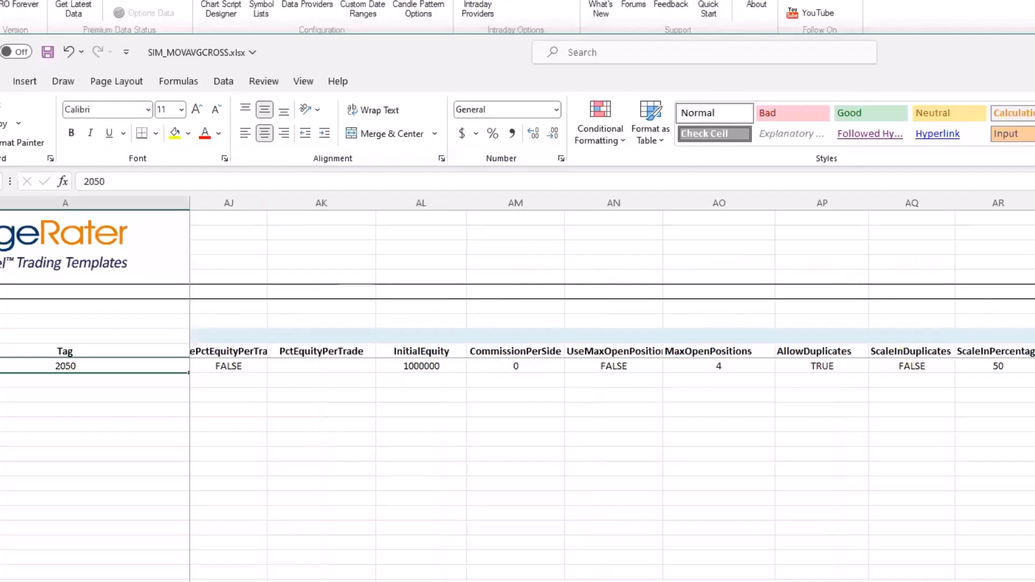
scroll(612, 388, "right", 5)
left_click(240, 366, "shift")
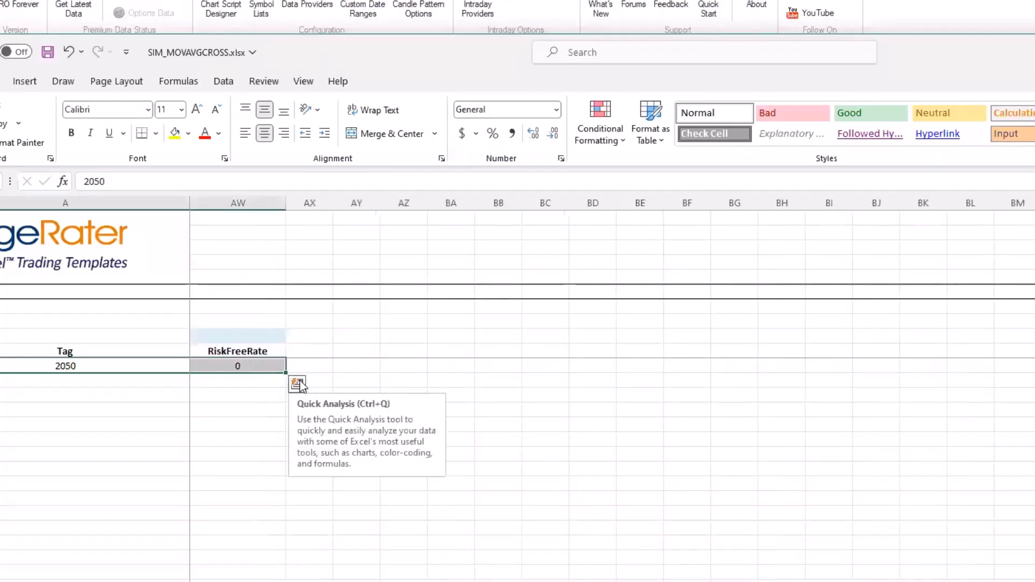
left_click_drag(286, 372, 282, 384)
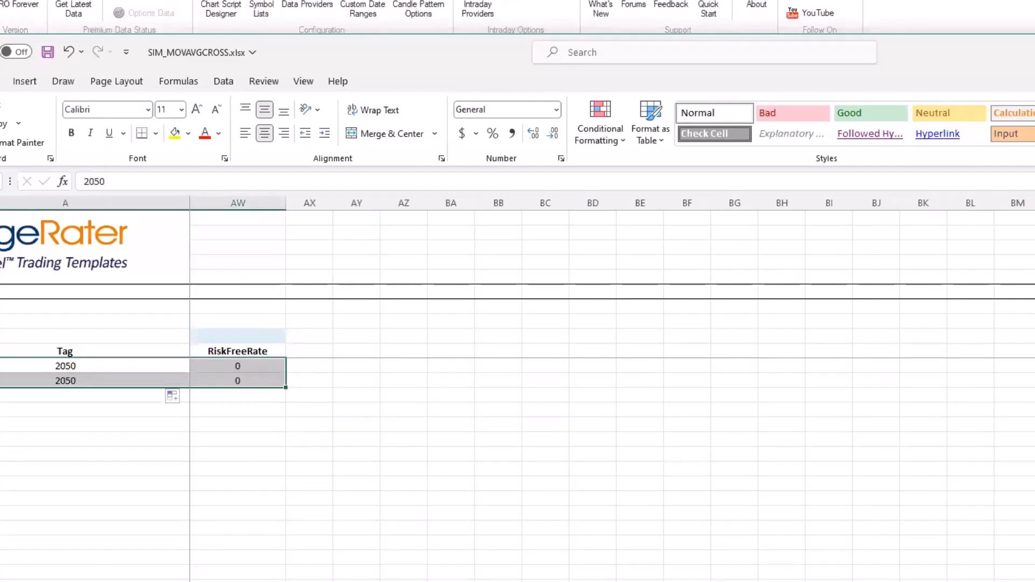
- Set the Tag of the second simulation row to 50100
scroll(349, 482, "left", 15)
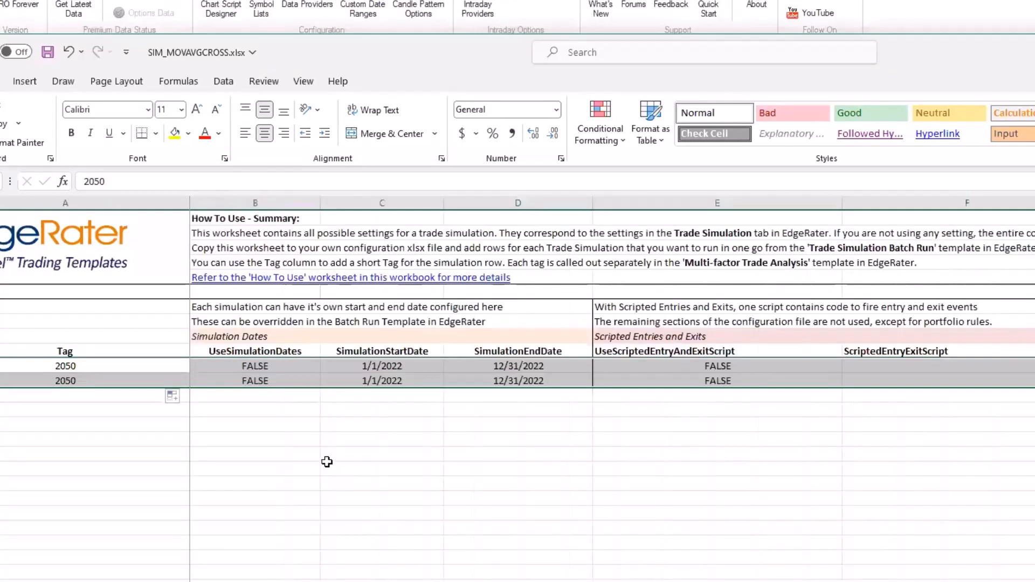
left_click(96, 381)
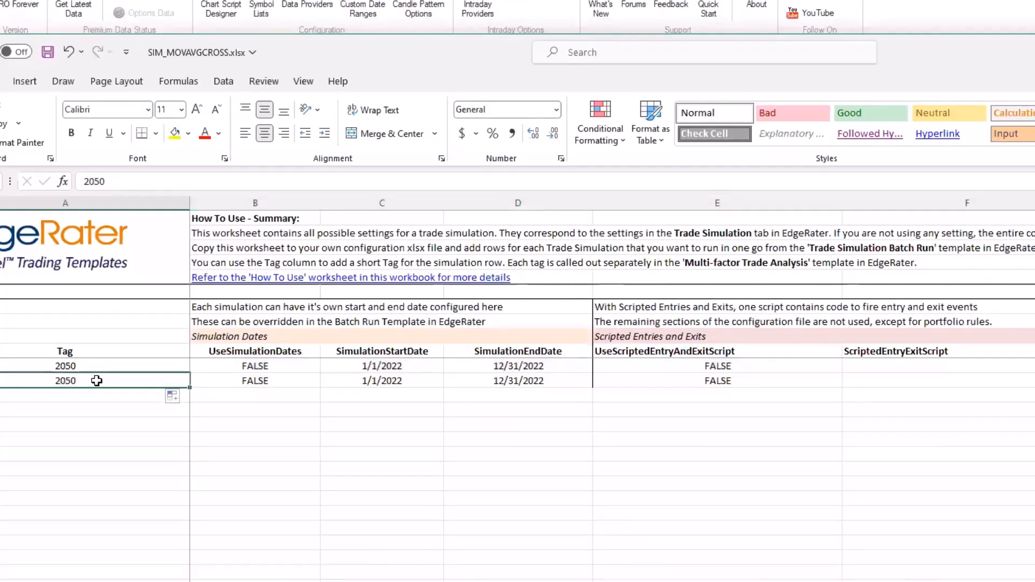
type("50")
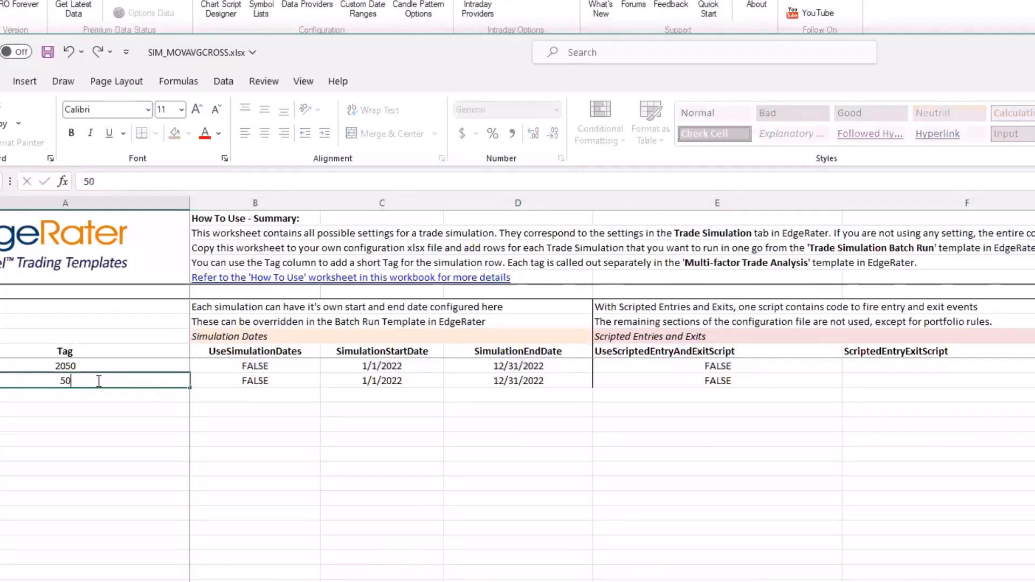
type("100")
key("Tab")
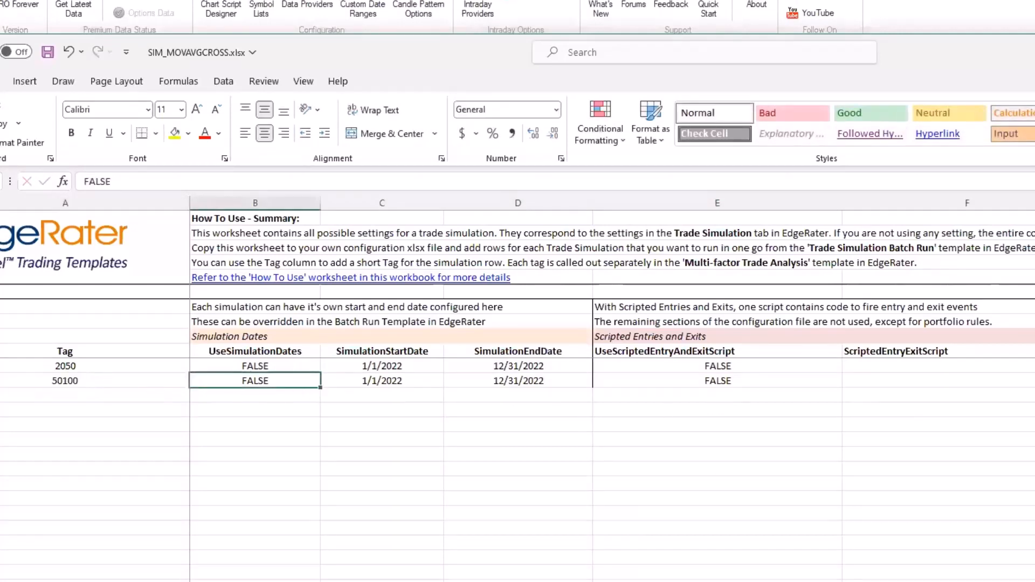
- Set the 50100 row's EntryScript to Scan.MAU(50,100) and its ExitScript to Scan.MAD(50,100), and save the workbook
left_click(1034, 381)
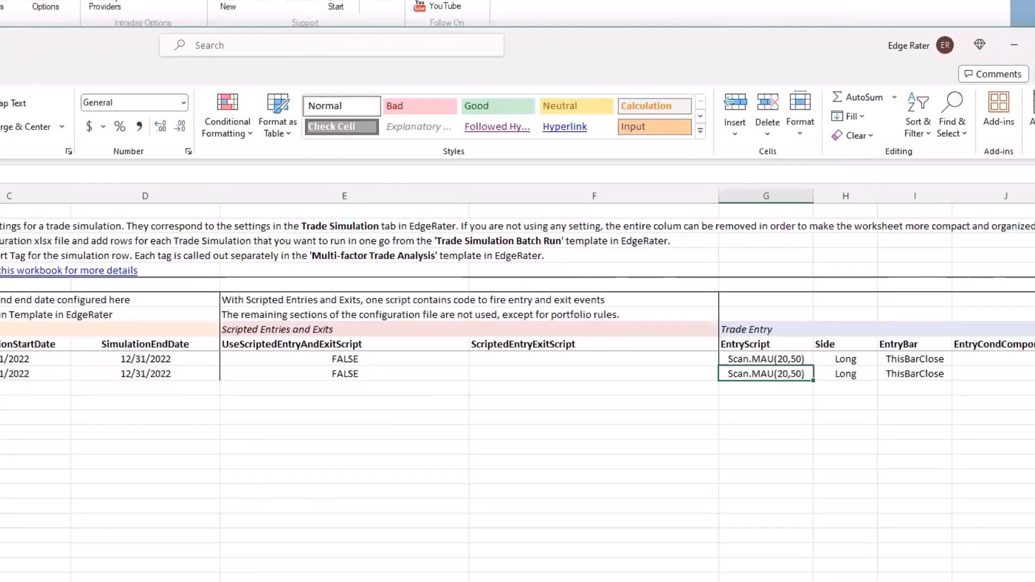
key("F2")
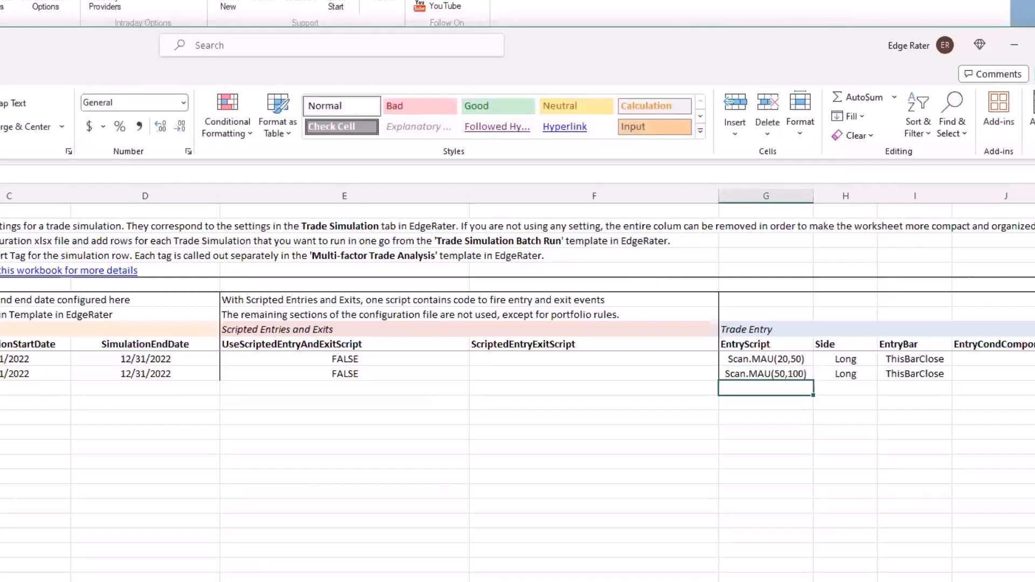
scroll(518, 378, "right", 2)
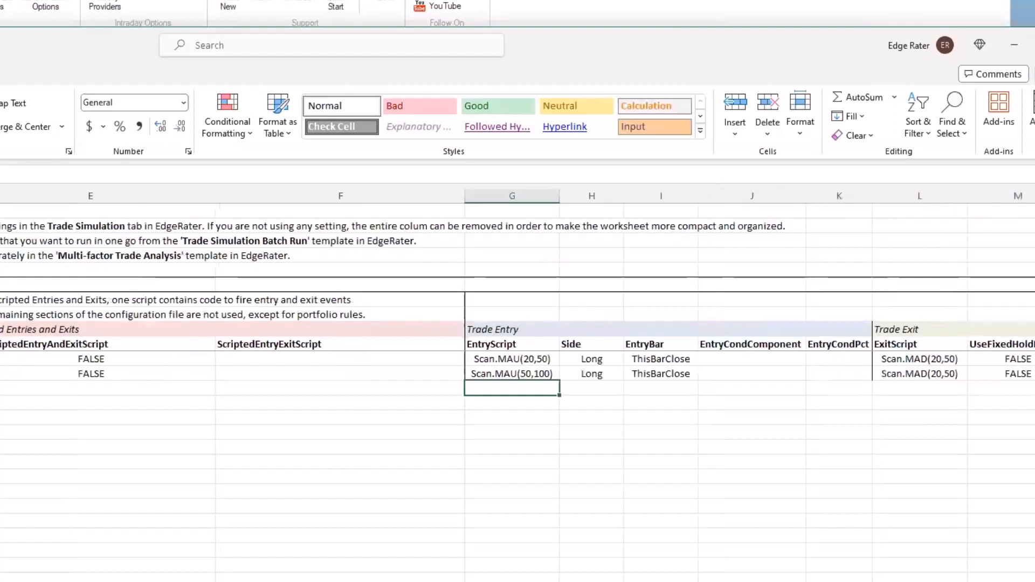
double_click(920, 374)
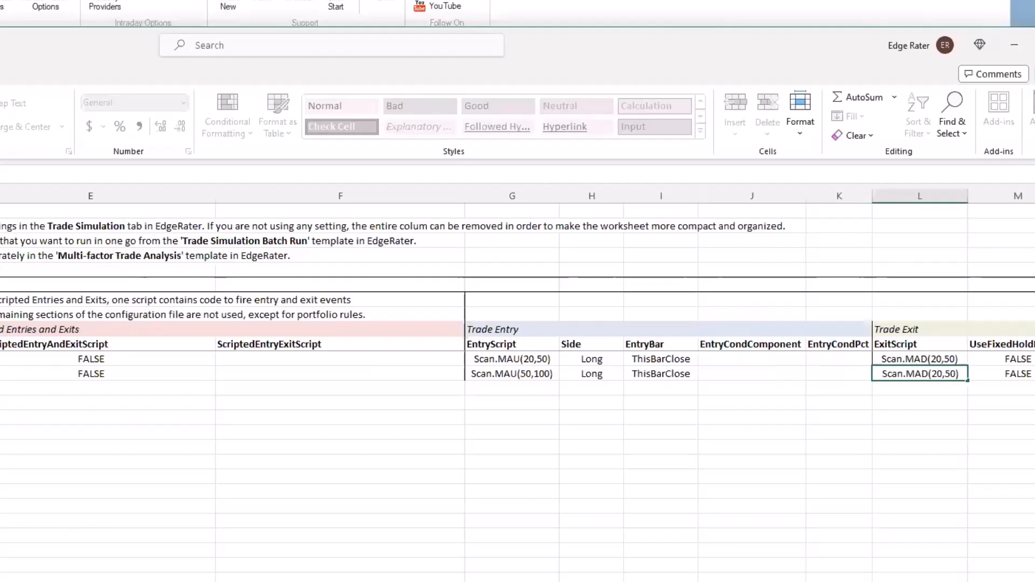
key("Return")
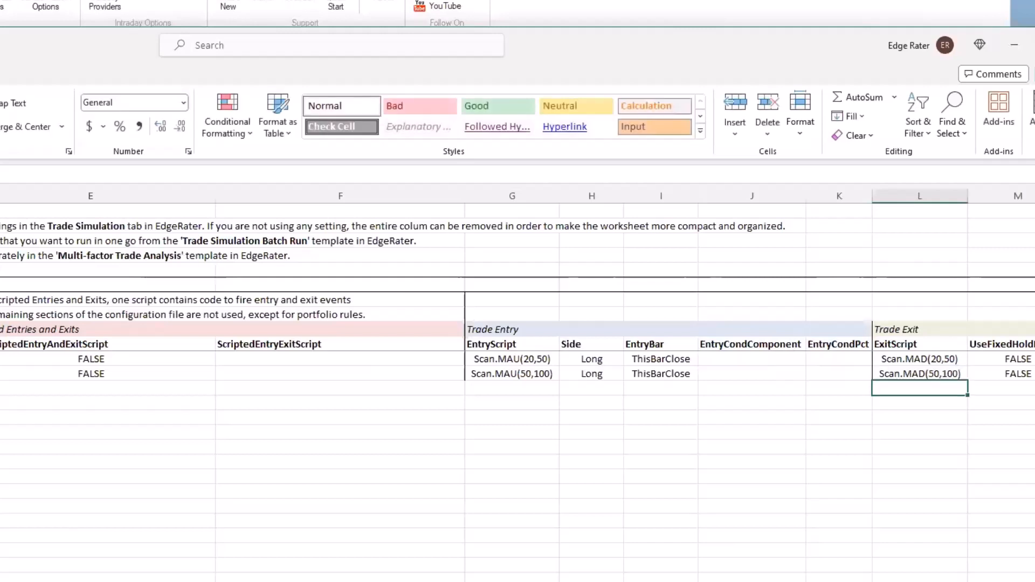
scroll(518, 377, "left", 3)
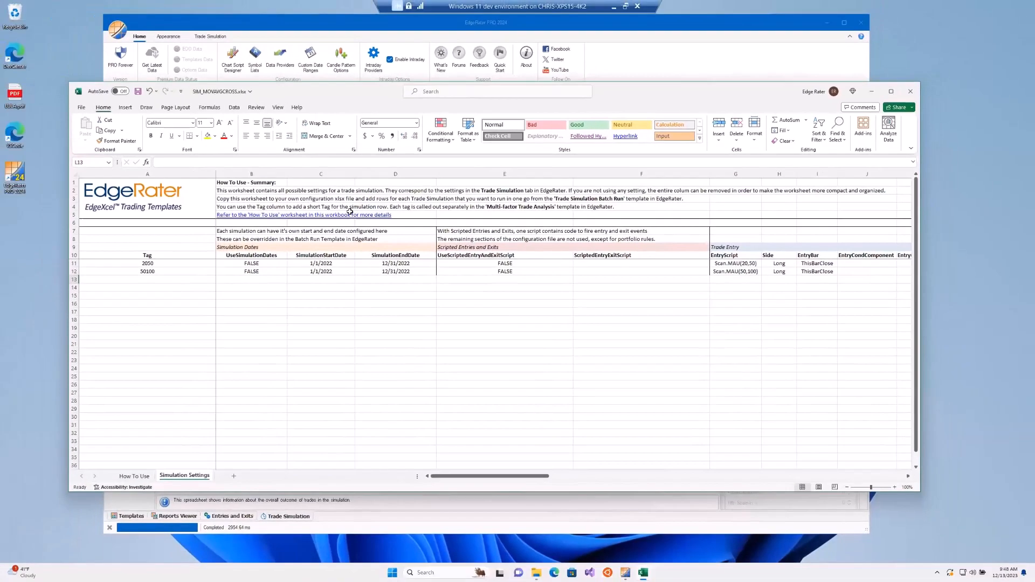
key("ctrl+s")
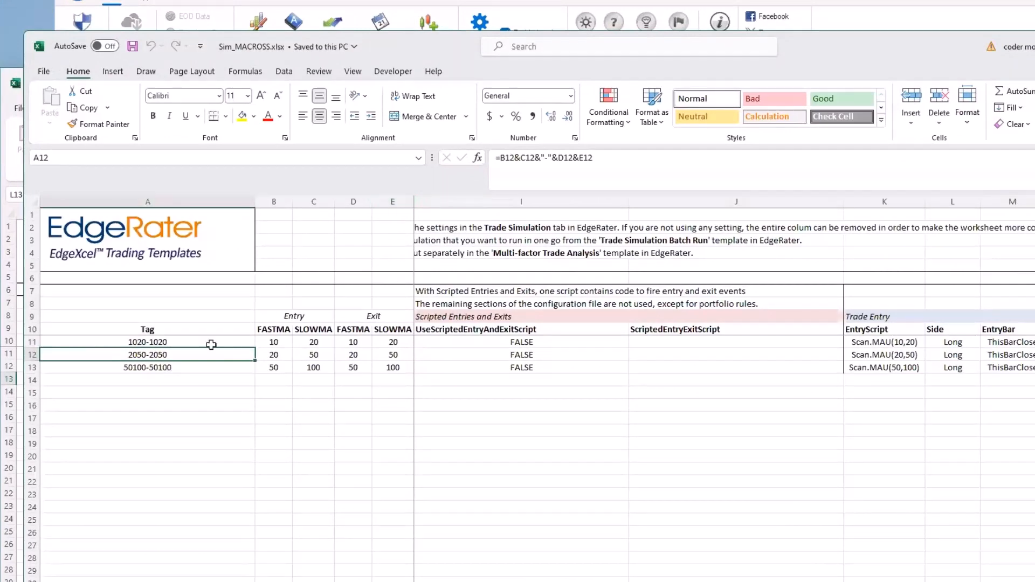
- Inspect the Tag formula in row 11 of the Sim_MACROSS workbook and set that row's entry FASTMA to 15
key("Up")
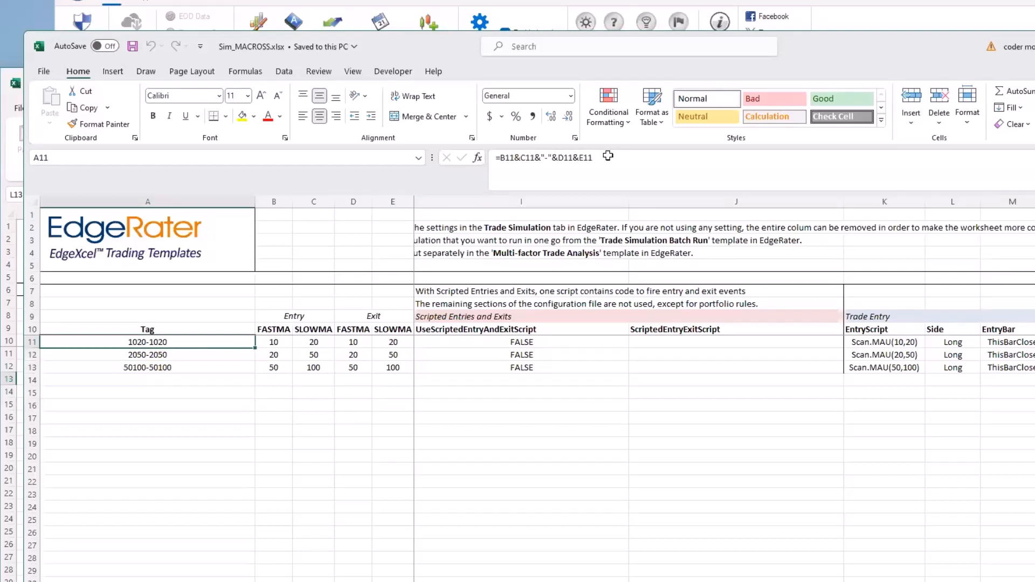
left_click(609, 157)
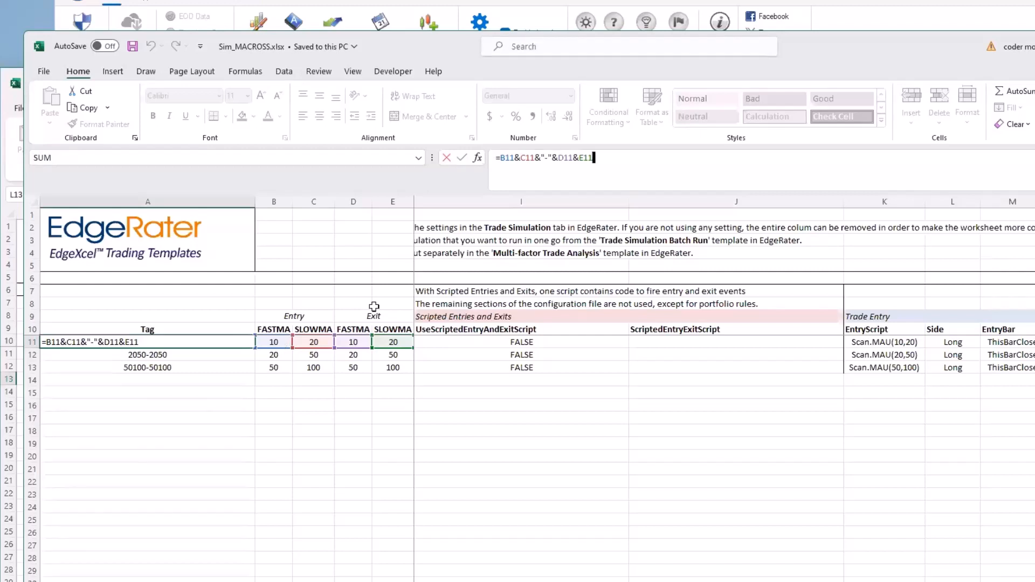
key("Tab")
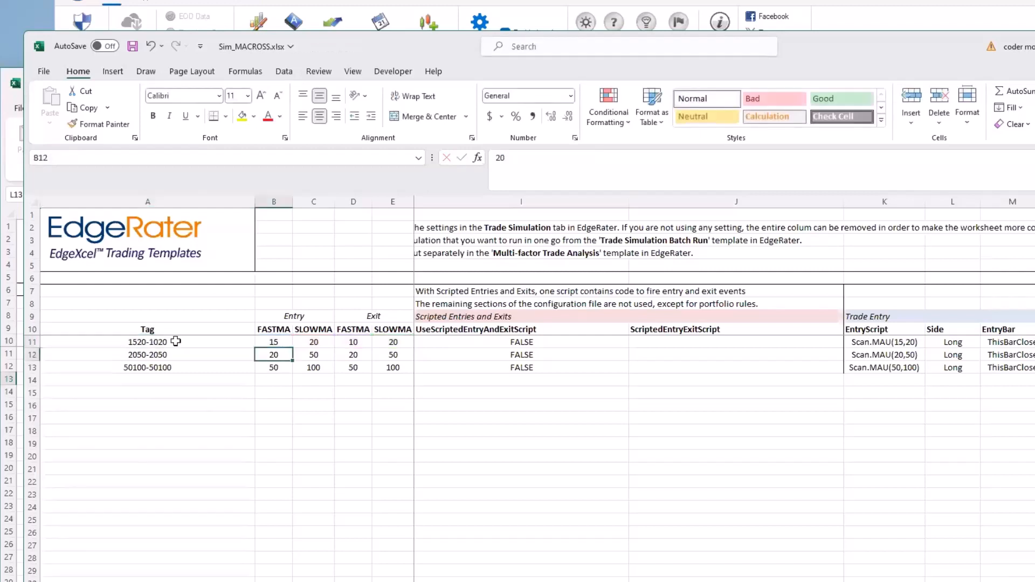
type("15")
key("Return")
- Examine how row 11's EntryScript formula builds its script text from the entry FASTMA and SLOWMA cells, and close the workbook
left_click(882, 342)
double_click(879, 342)
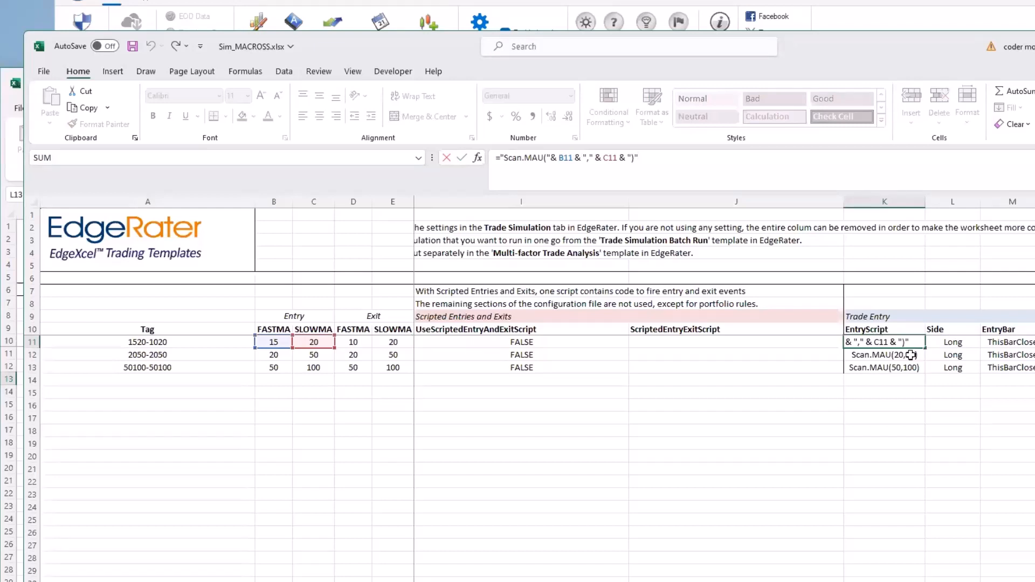
key("Escape")
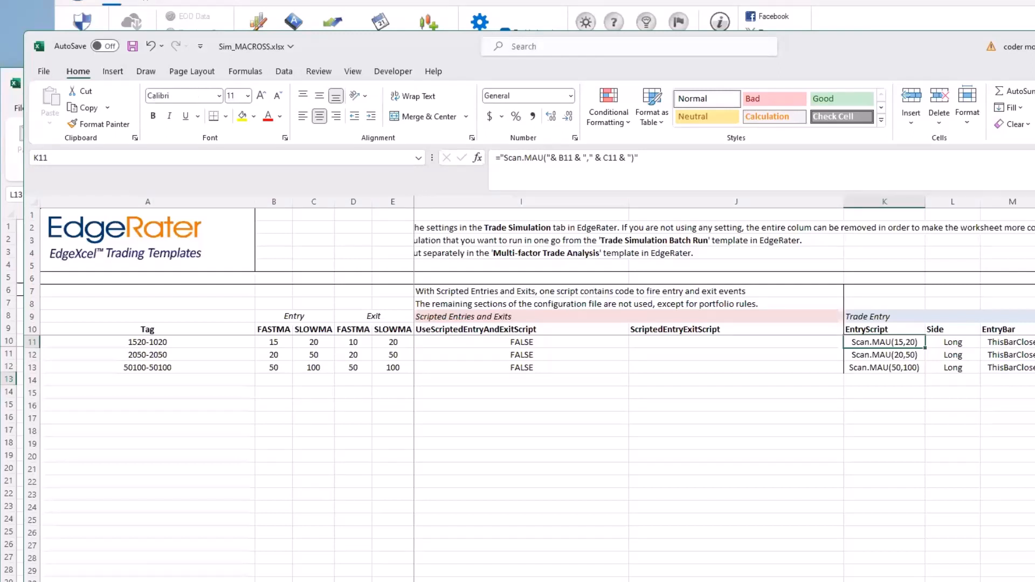
key("alt+F4")
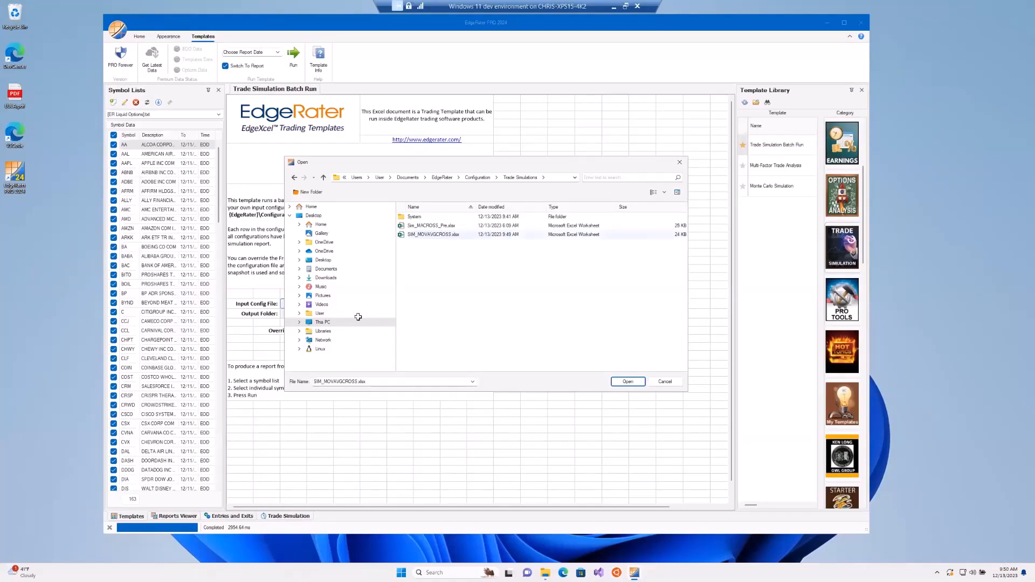
- Run the Trade Simulation Batch Run template with SIM_MOVAVGCROSS.xlsx as input config, {Reports}\SIM_MOVAVGBATCH as output folder and 12/31/2021 as the To date
key("Return")
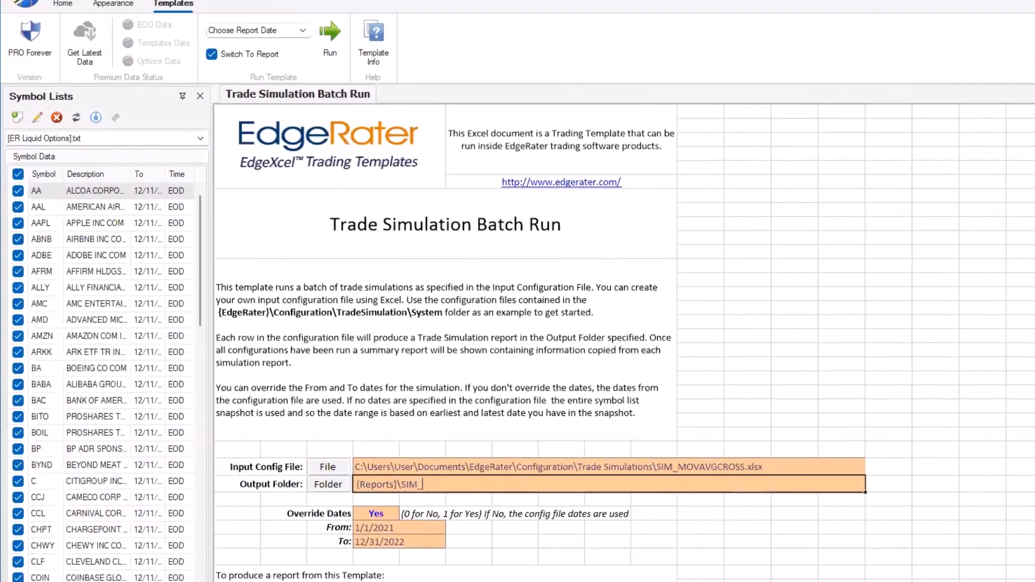
type("MOVAVGBATCH")
key("Tab")
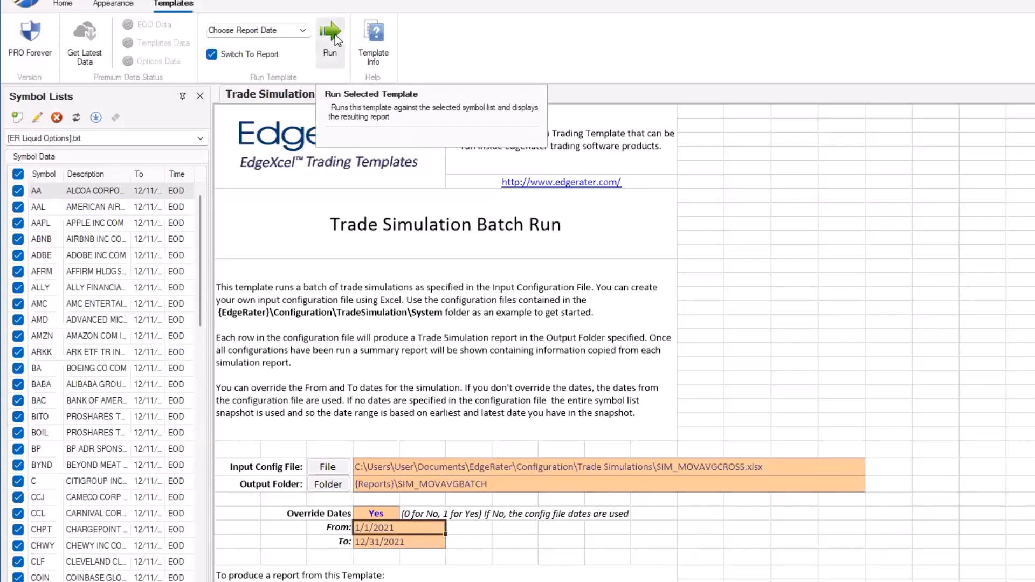
left_click(334, 35)
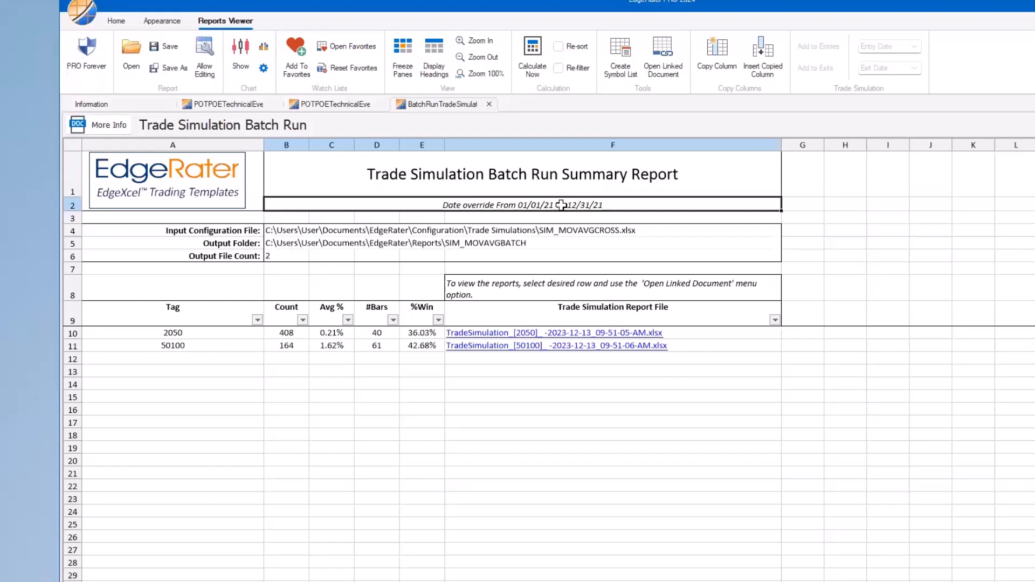
- Compare the average percentages of the 2050 and 50100 rows in the summary report and open the 50100 row's linked trade report
left_click(331, 333)
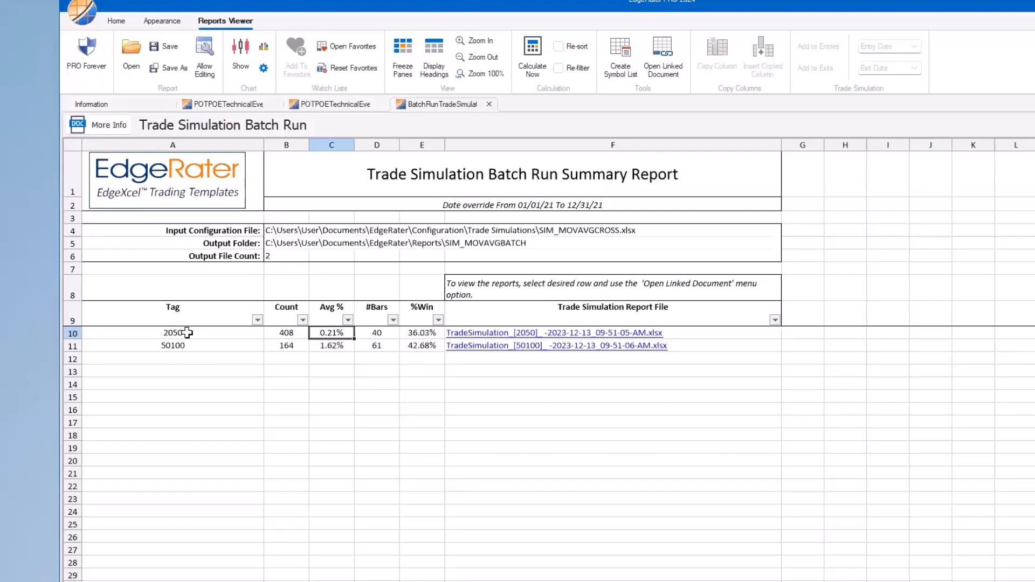
left_click(342, 346)
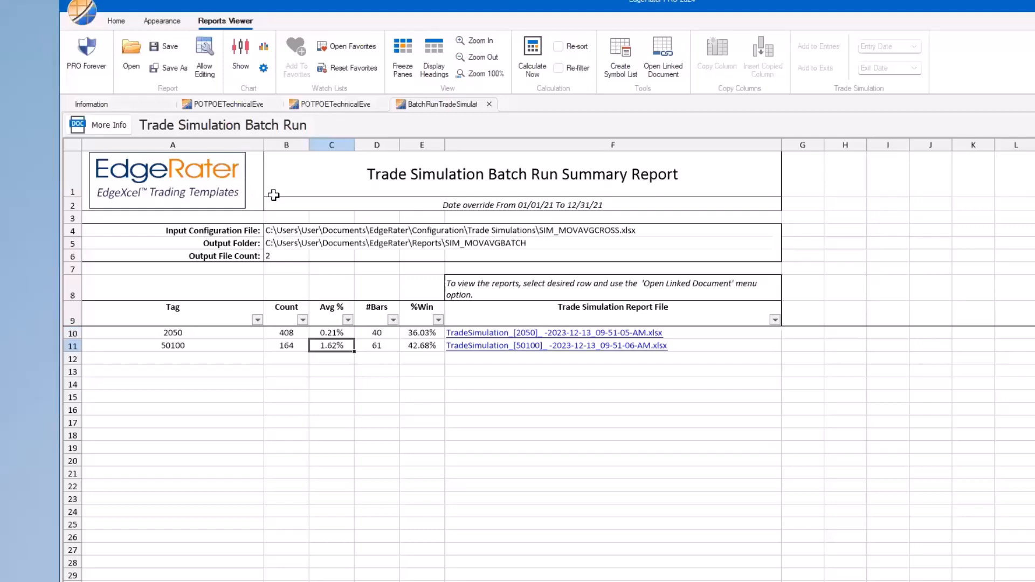
left_click(663, 53)
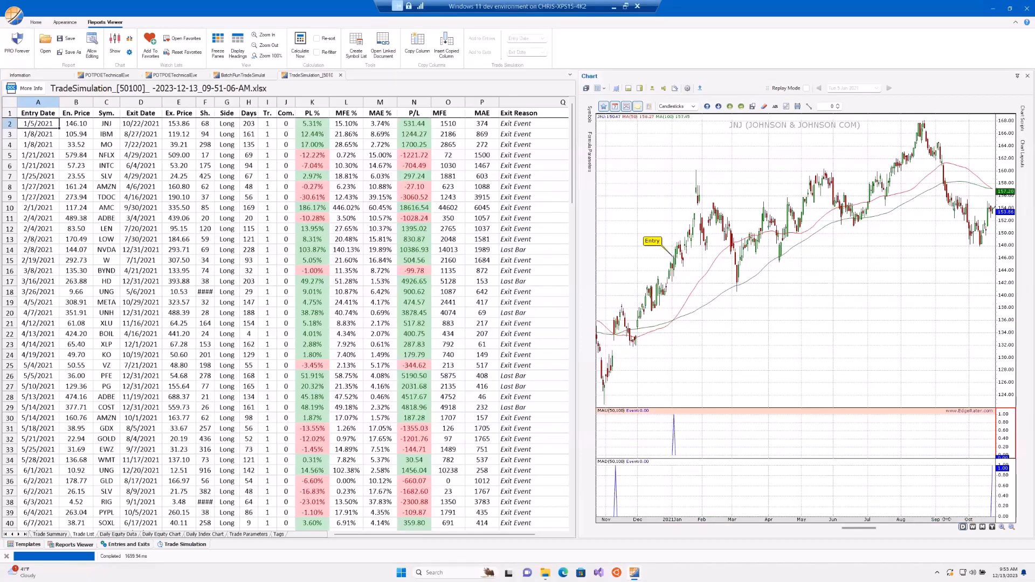
- Examine the JNJ trade's exit on the chart against the MAD(50,100) event pane
left_click(947, 520)
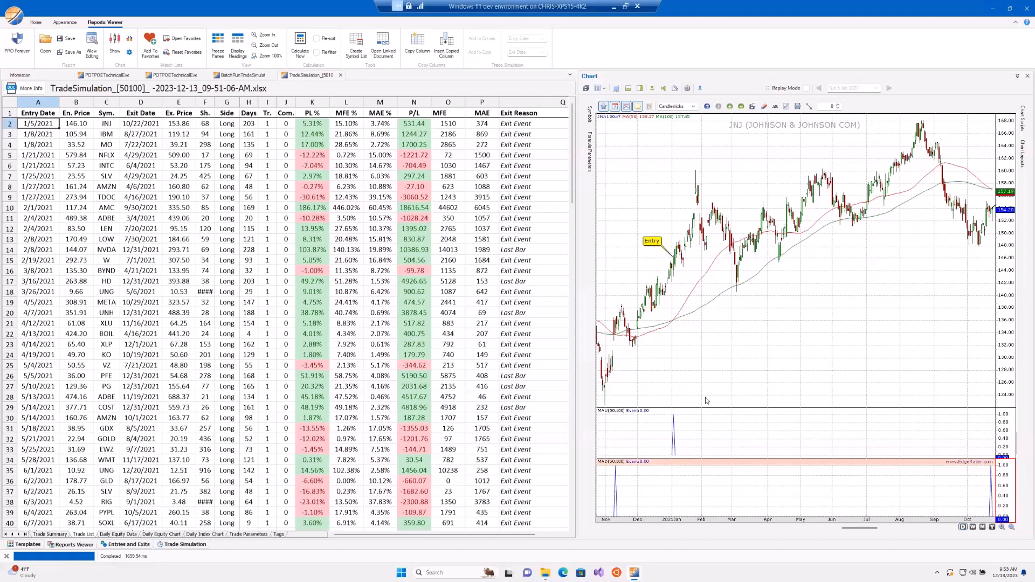
scroll(700, 391, "down", 2)
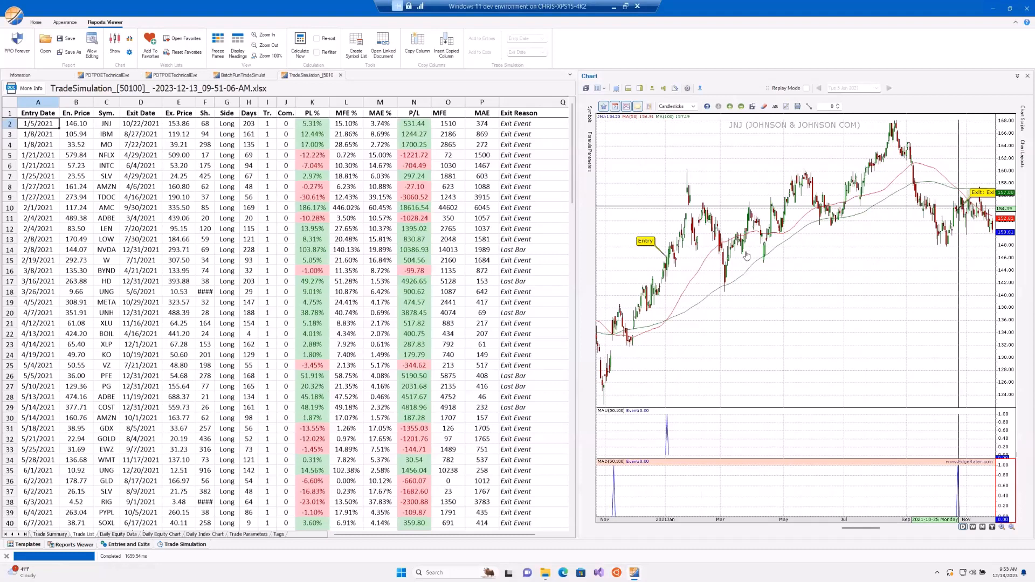
- Review the 50100 report's trades on the chart and its overall trade count and average trade length in the trade summary
scroll(740, 249, "down", 2)
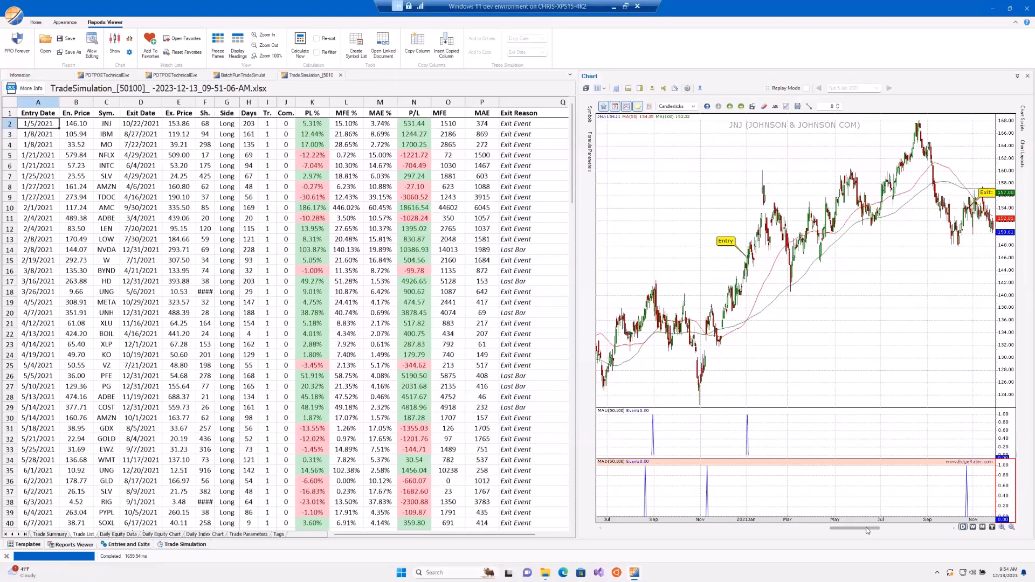
left_click_drag(867, 531, 875, 531)
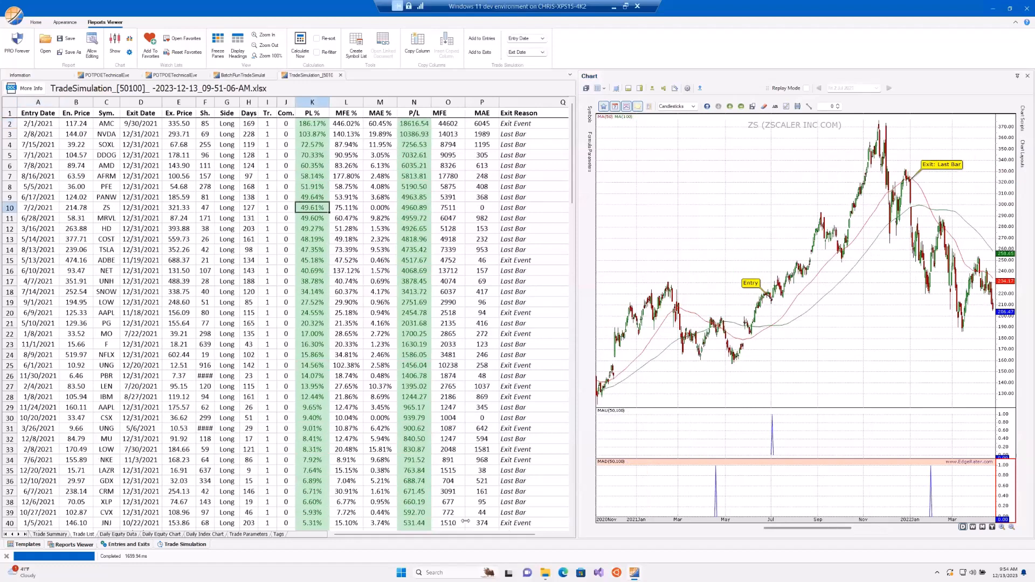
double_click(320, 136)
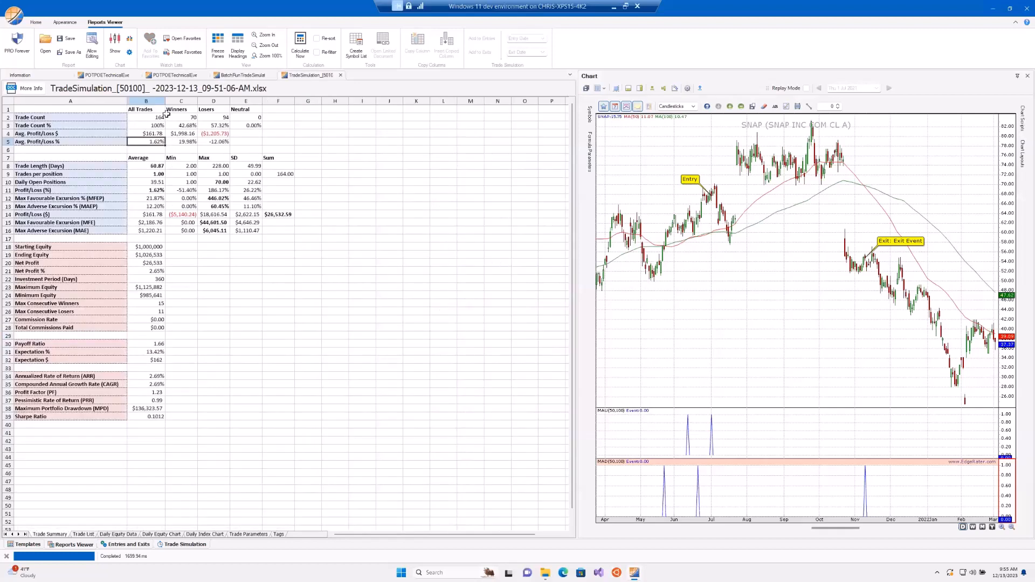
left_click(159, 116)
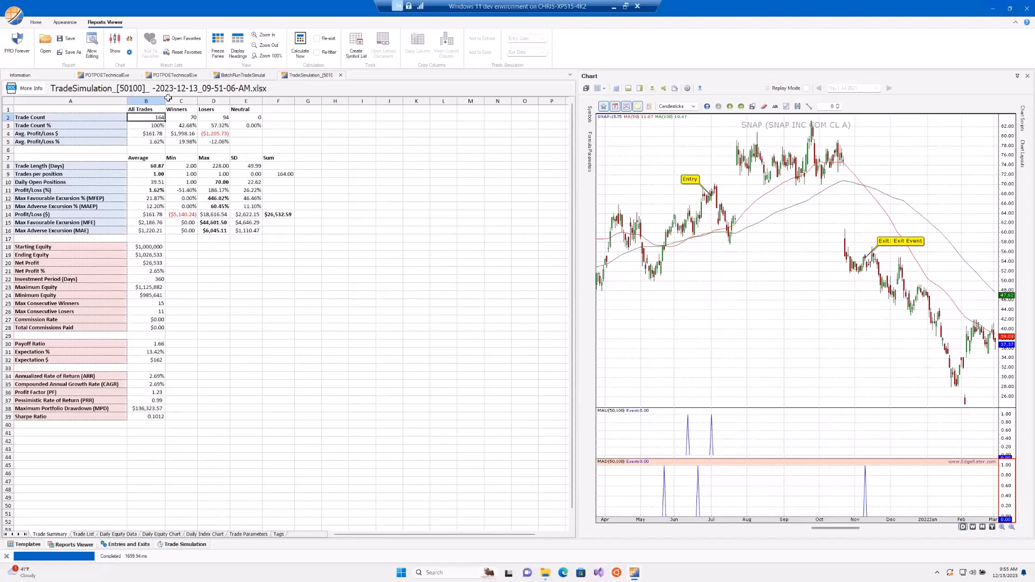
left_click(148, 166)
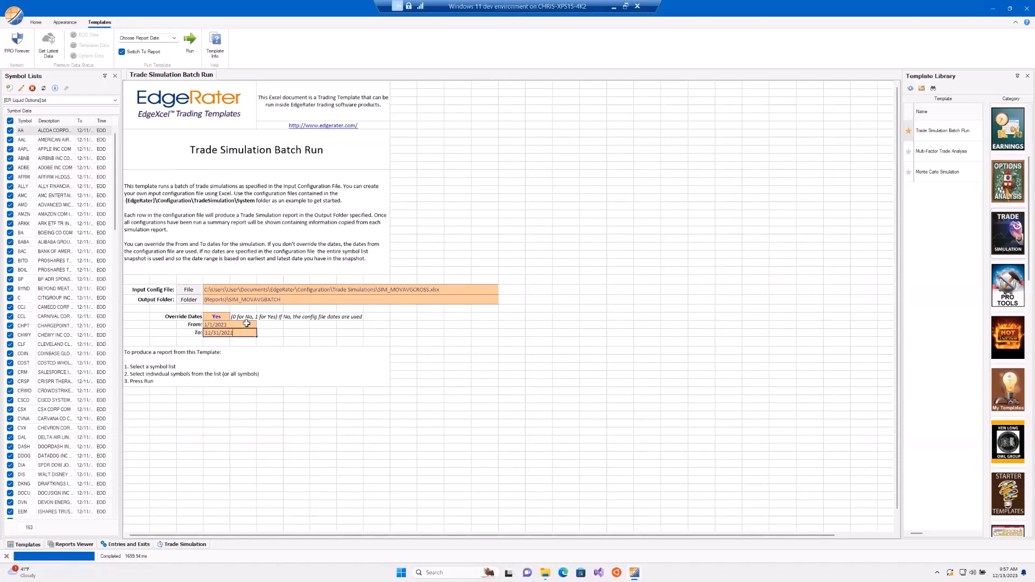
- Run the Trade Simulation Batch Run template with the override dates set from 1/1/2022 to 12/31/2022
left_click(246, 324)
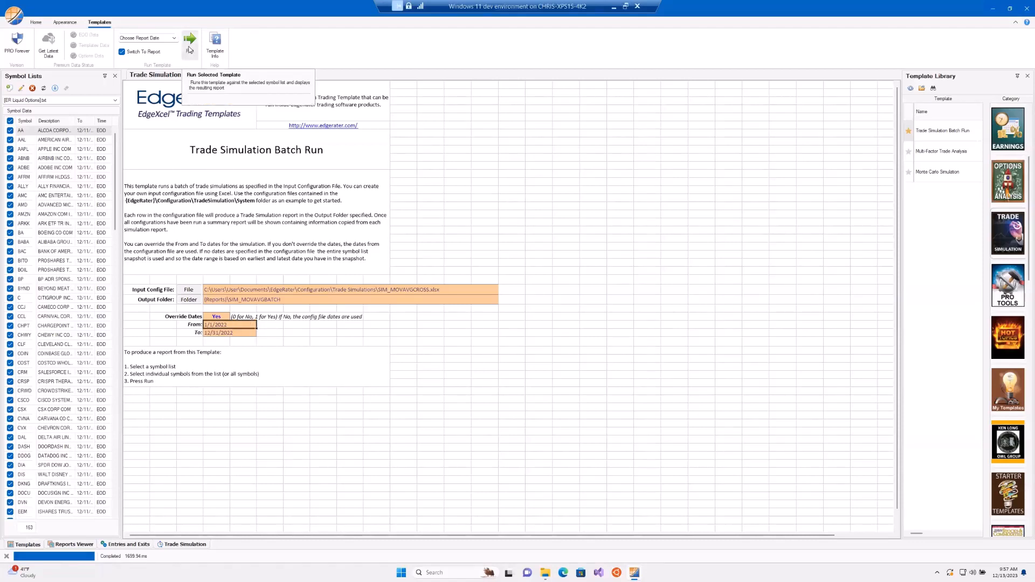
left_click(189, 50)
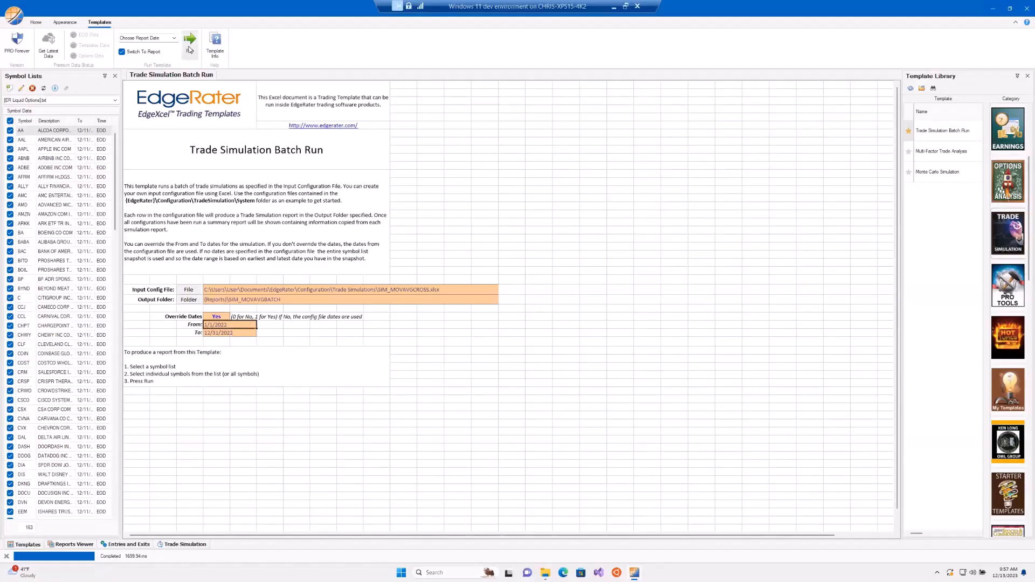
left_click(189, 49)
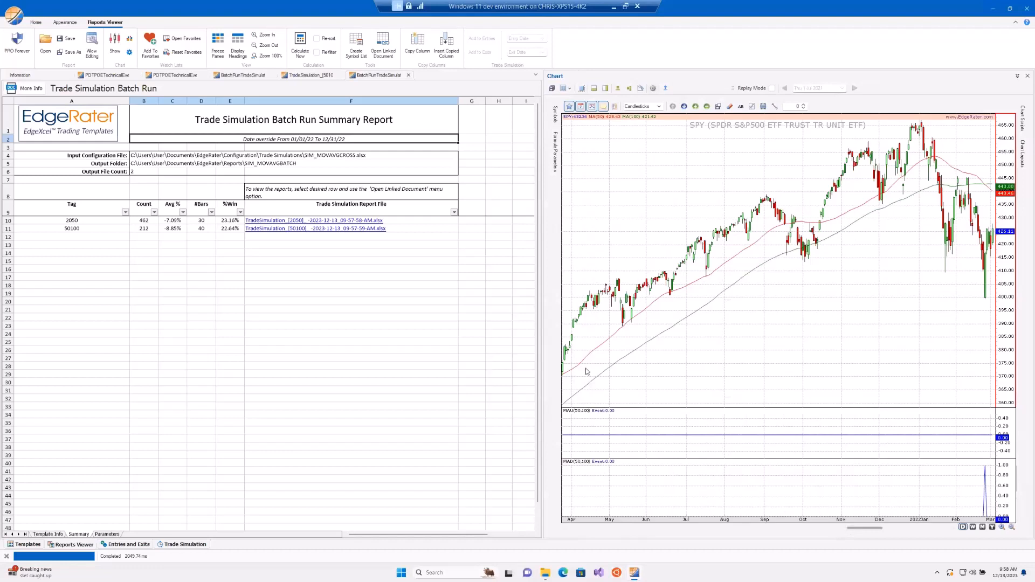
- Examine SPY's price trend on the chart from 2021 through 2022 against its 50 and 100 moving averages and crossover events
left_click_drag(566, 355, 580, 352)
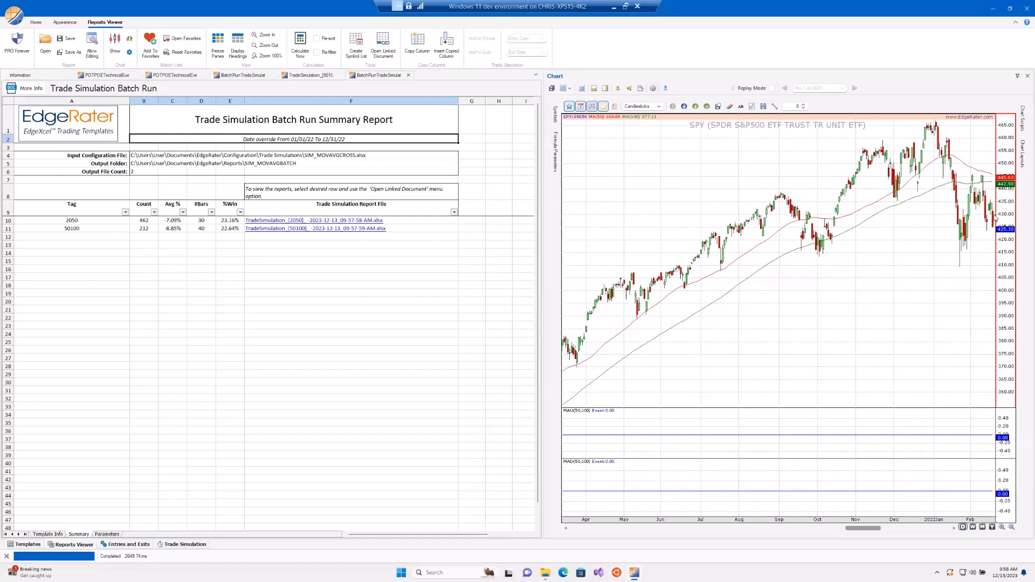
left_click_drag(871, 528, 863, 529)
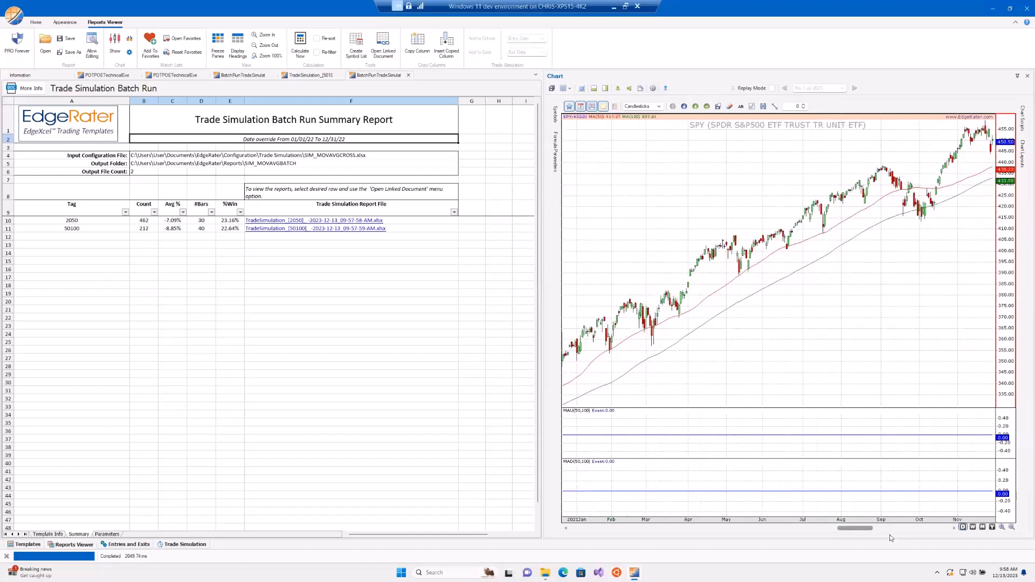
left_click_drag(865, 475, 851, 474)
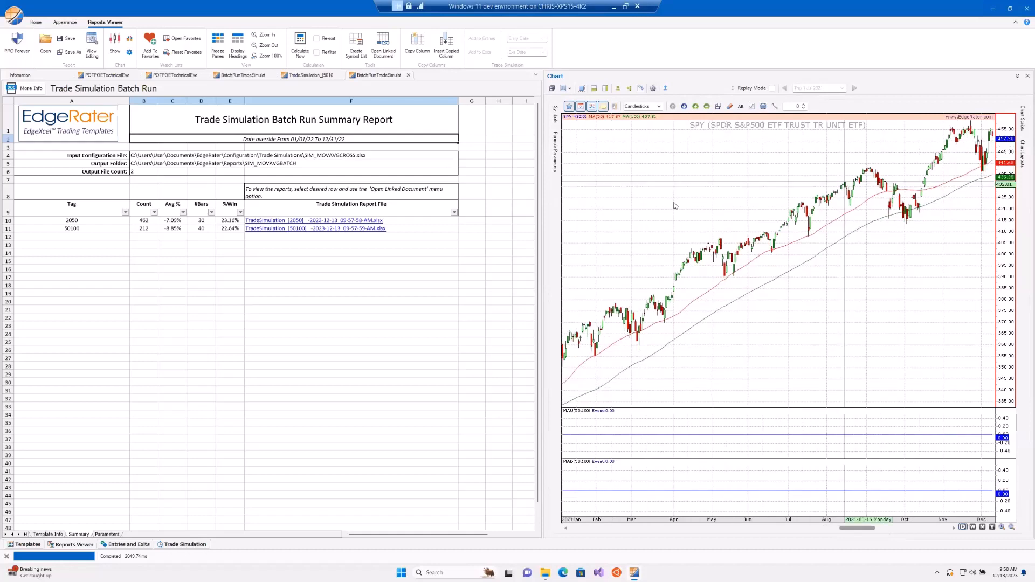
left_click_drag(915, 251, 707, 236)
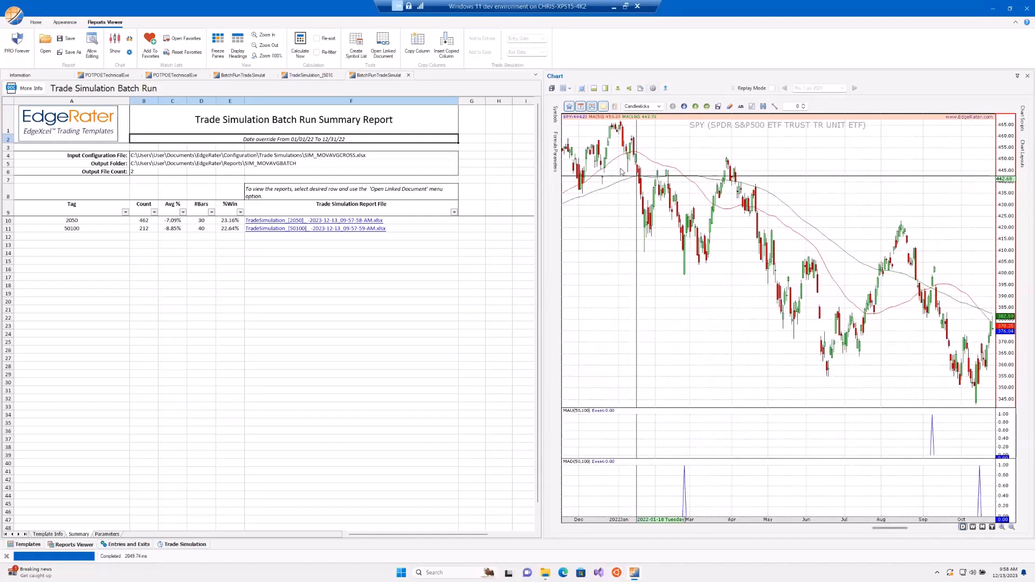
left_click(621, 169)
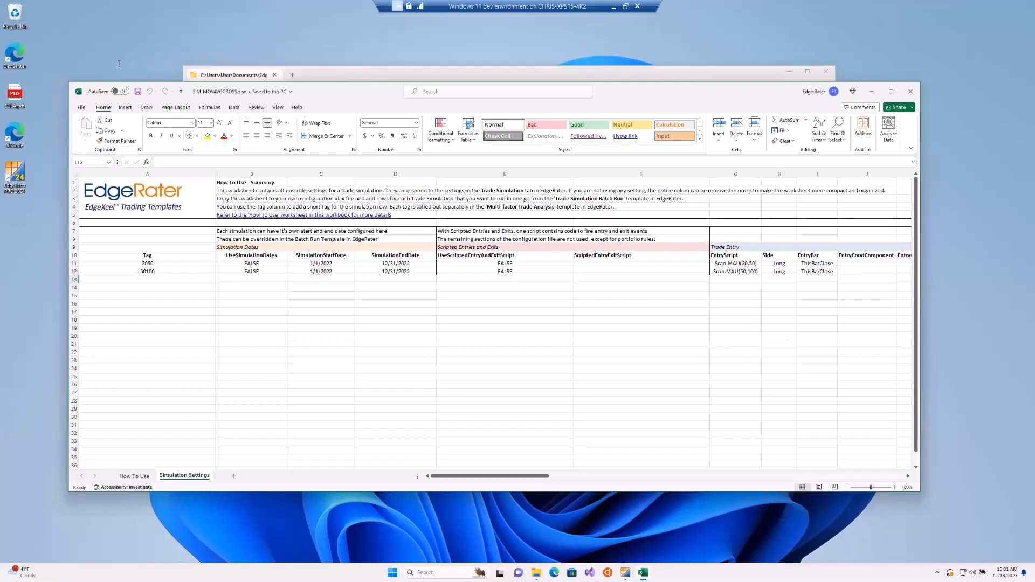
- Switch to EdgeRater, limit the Scan.AUBB(20,3) entry signals to 2021 with the date filter and view the earliest signals
key("alt+Tab")
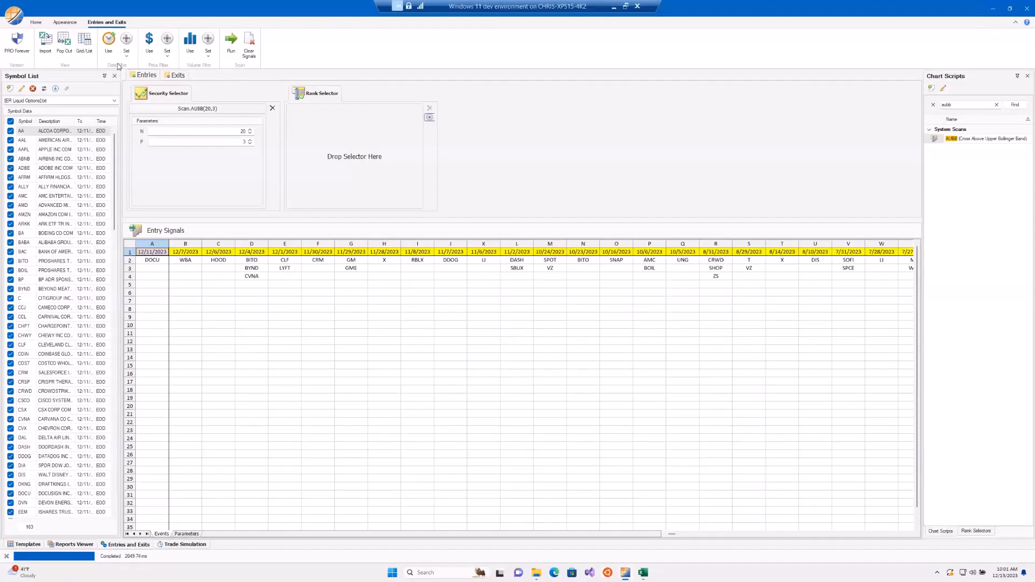
left_click(118, 64)
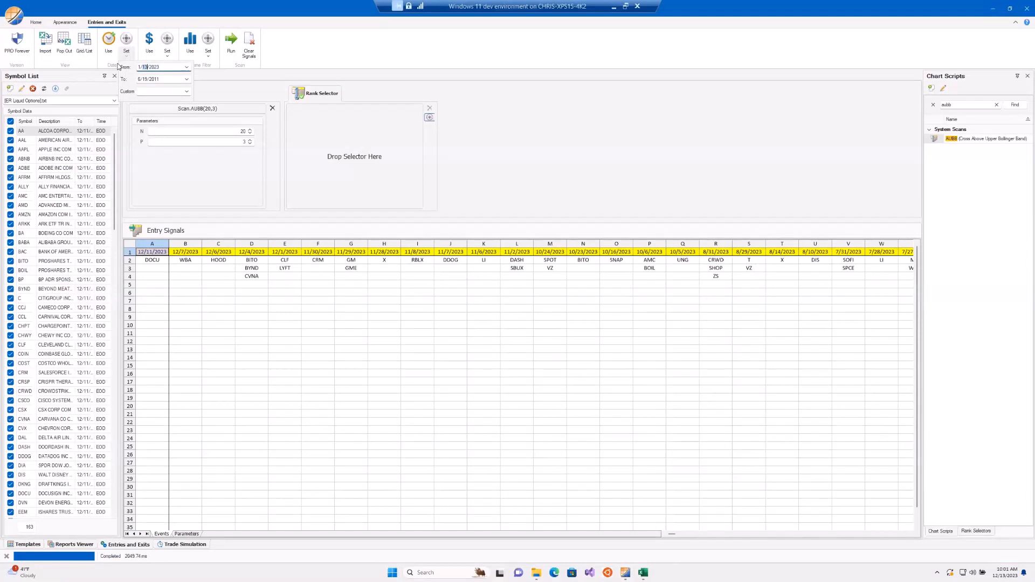
left_click(156, 79)
left_click(114, 58)
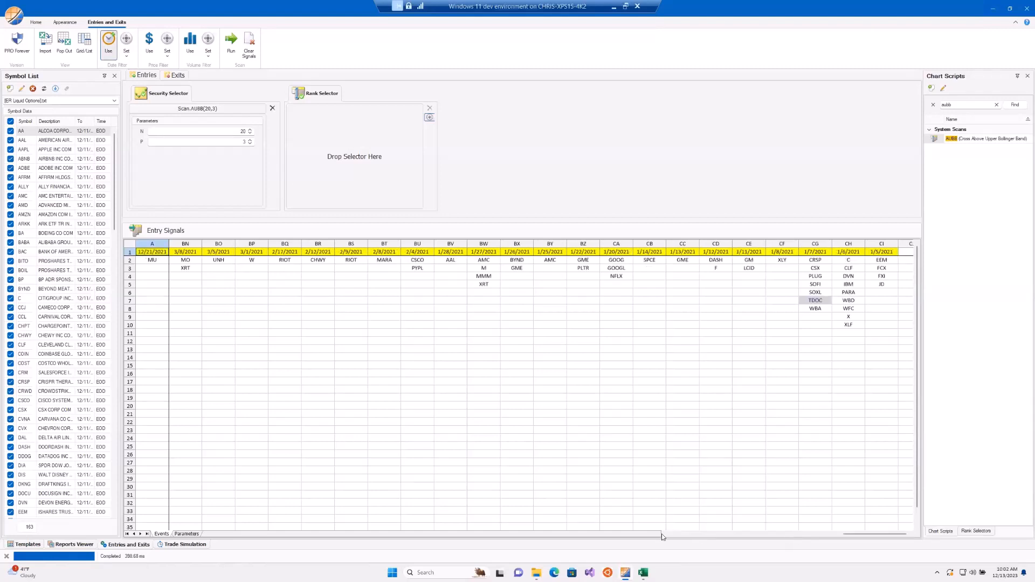
left_click(662, 534)
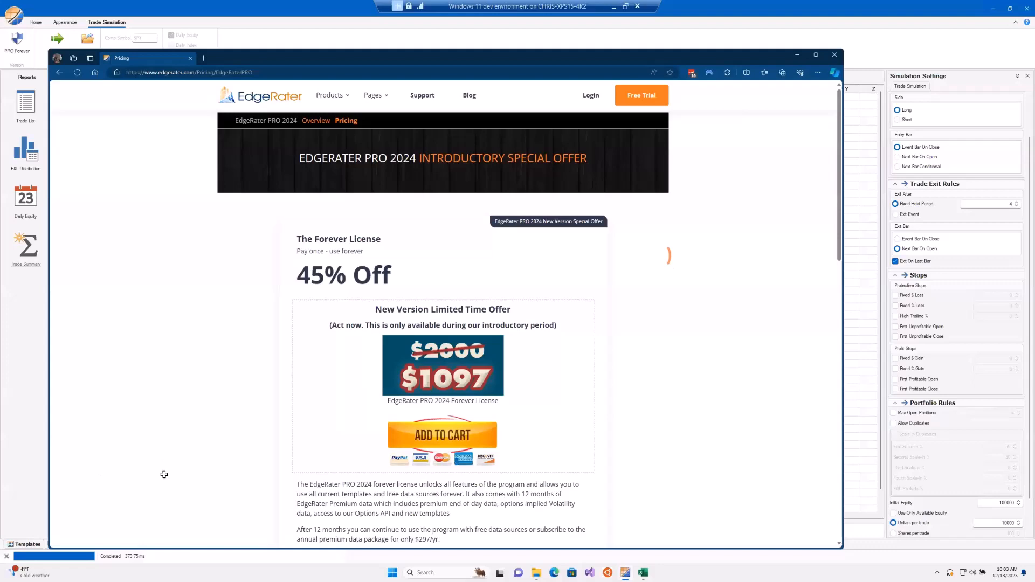
- Return from the pricing page to EdgeRater's trade summary and bring the SIM_MOVAVGCROSS.xlsx workbook in front of it
key("alt+Tab")
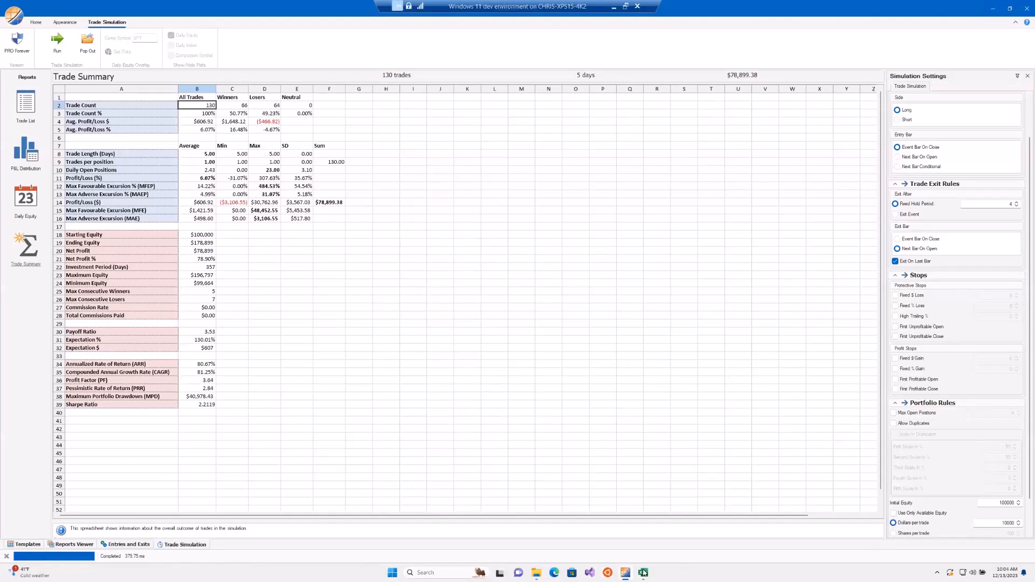
mouse_move(644, 573)
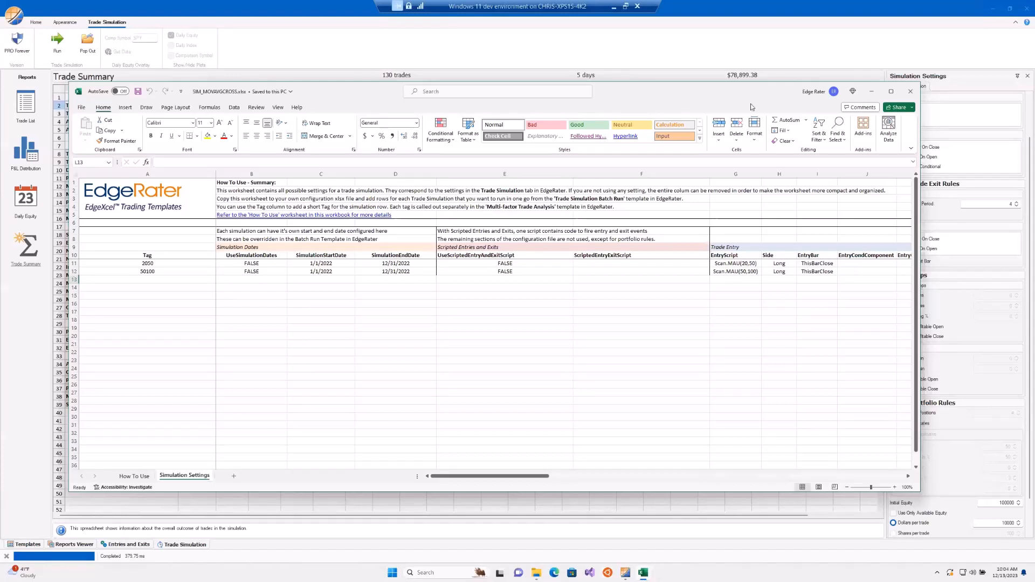
left_click_drag(751, 104, 877, 124)
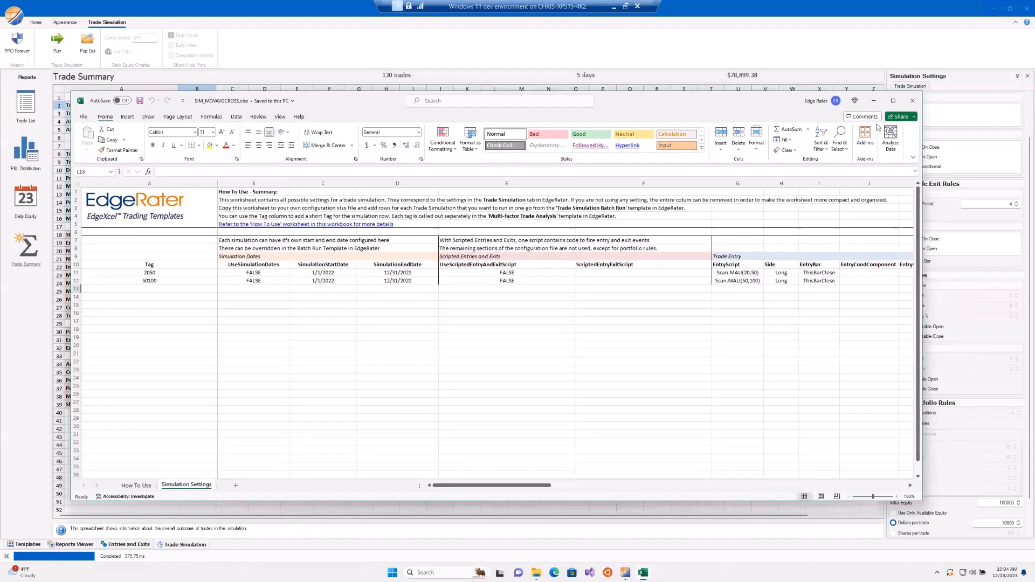